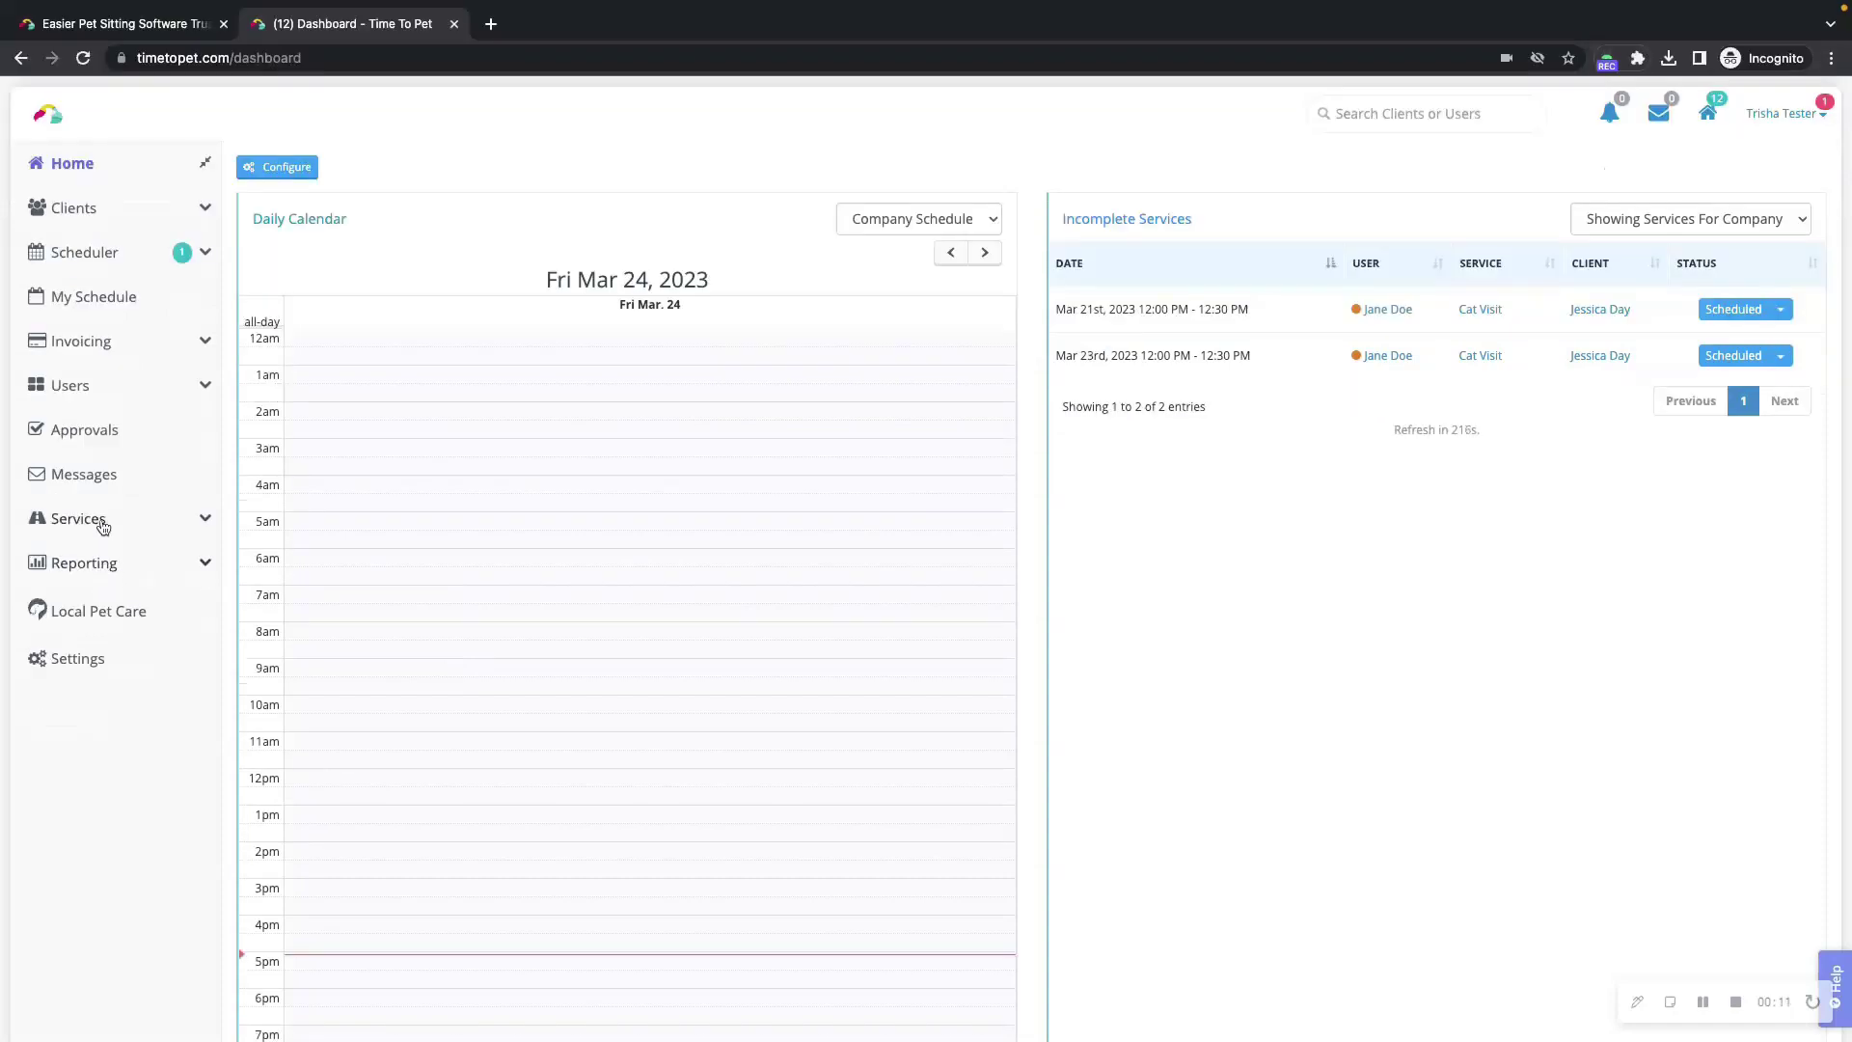
Open the Services & Holidays page from the left sidebar's Services link
click(101, 521)
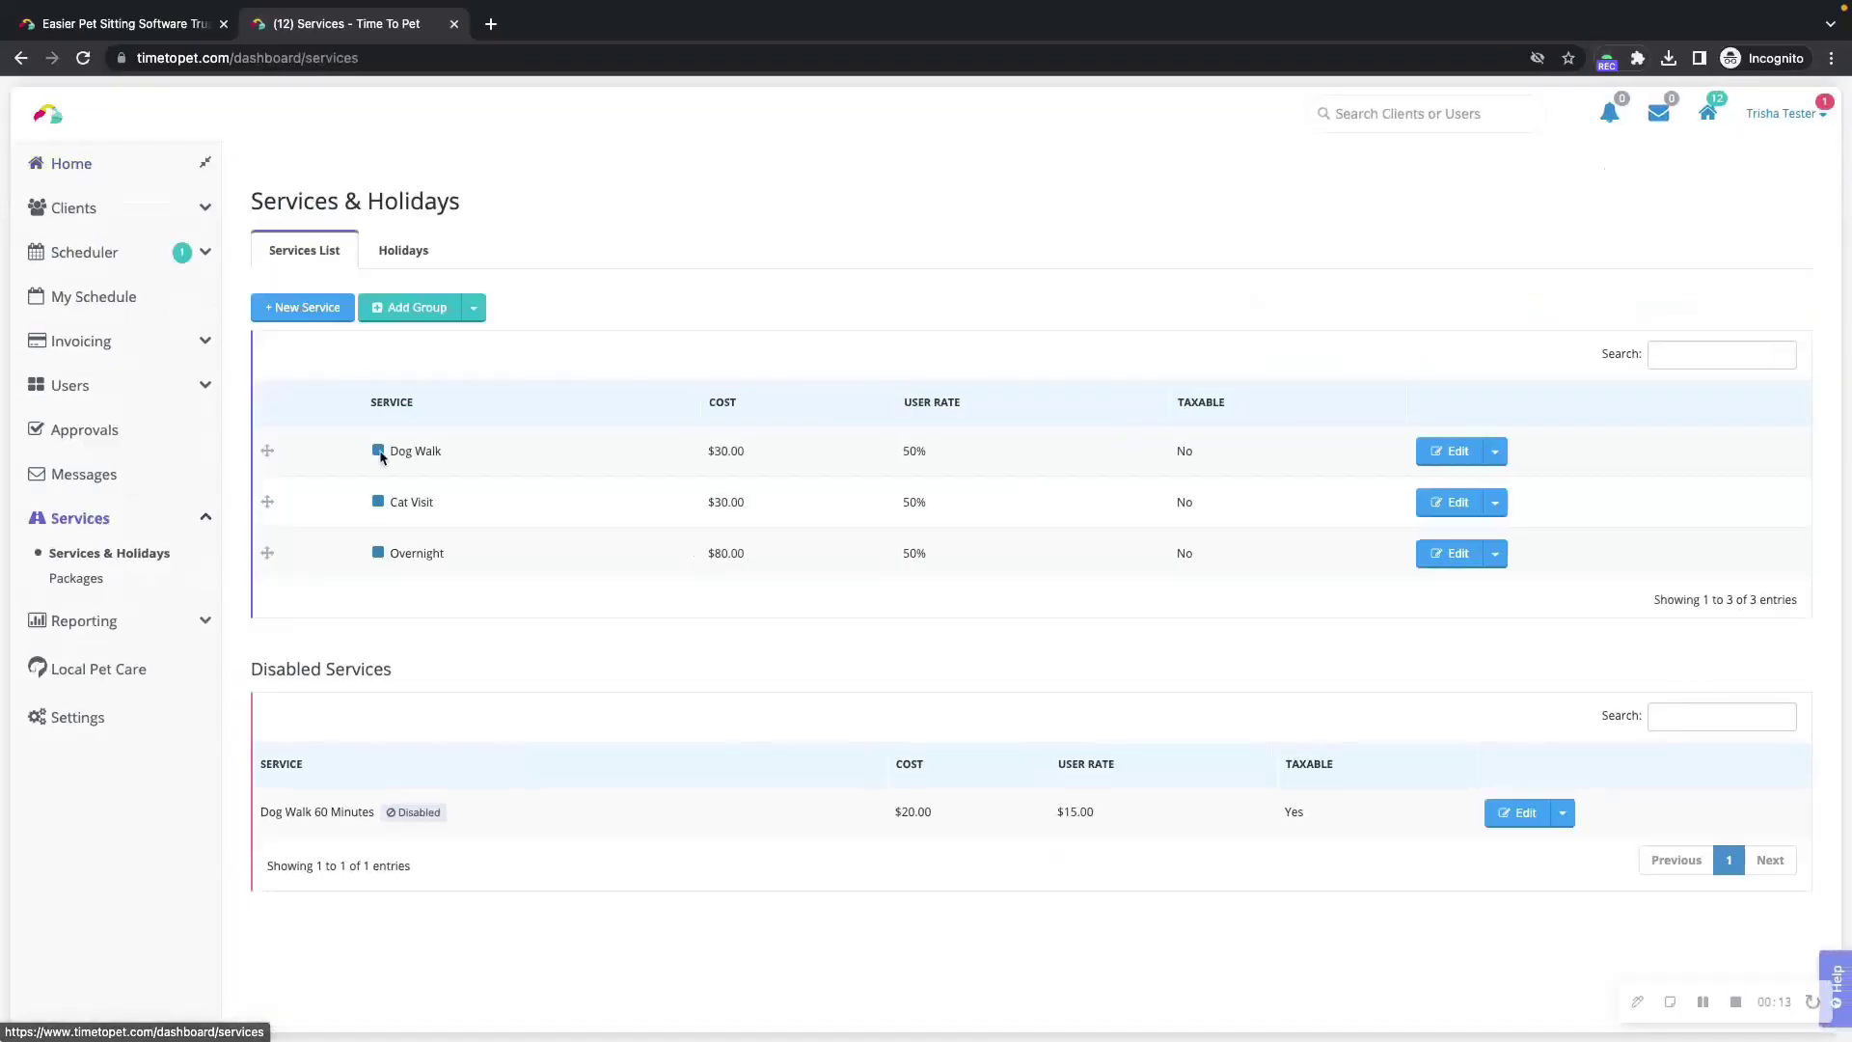
Start a new service named '60 Minute Dog Walk'
click(325, 311)
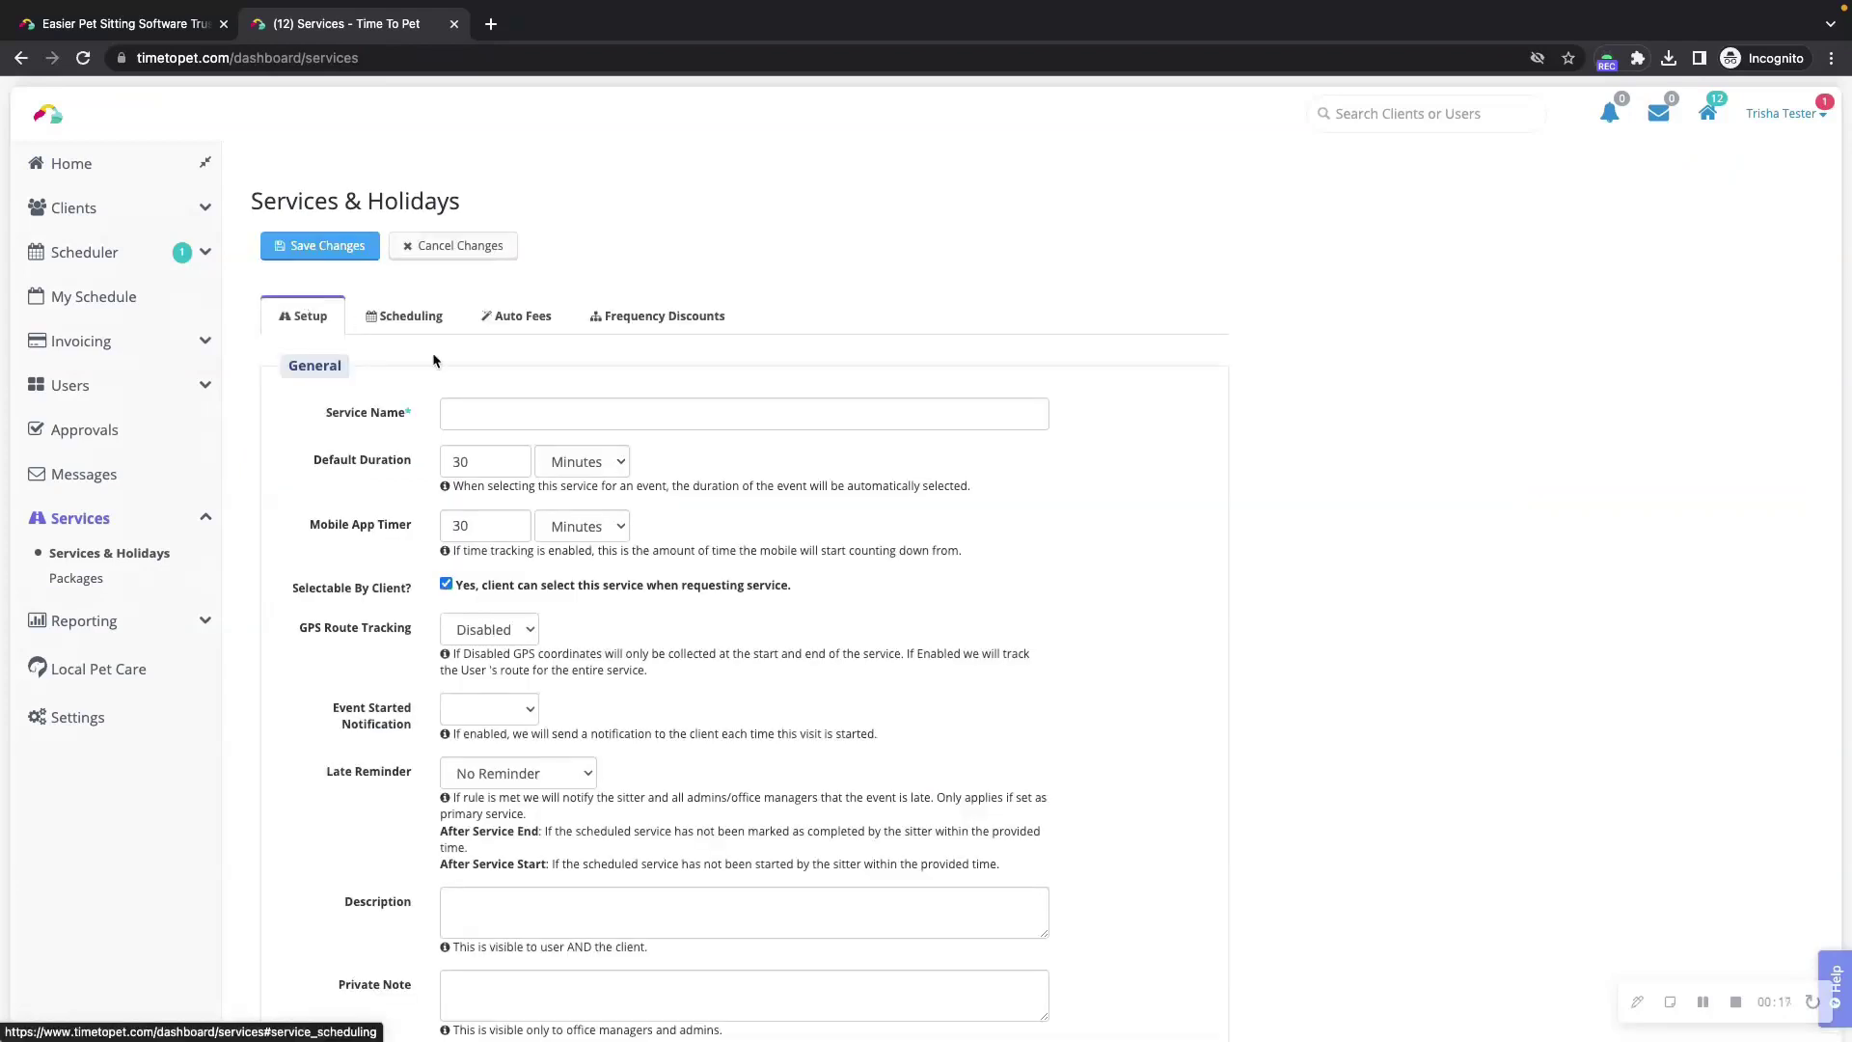
click(478, 415)
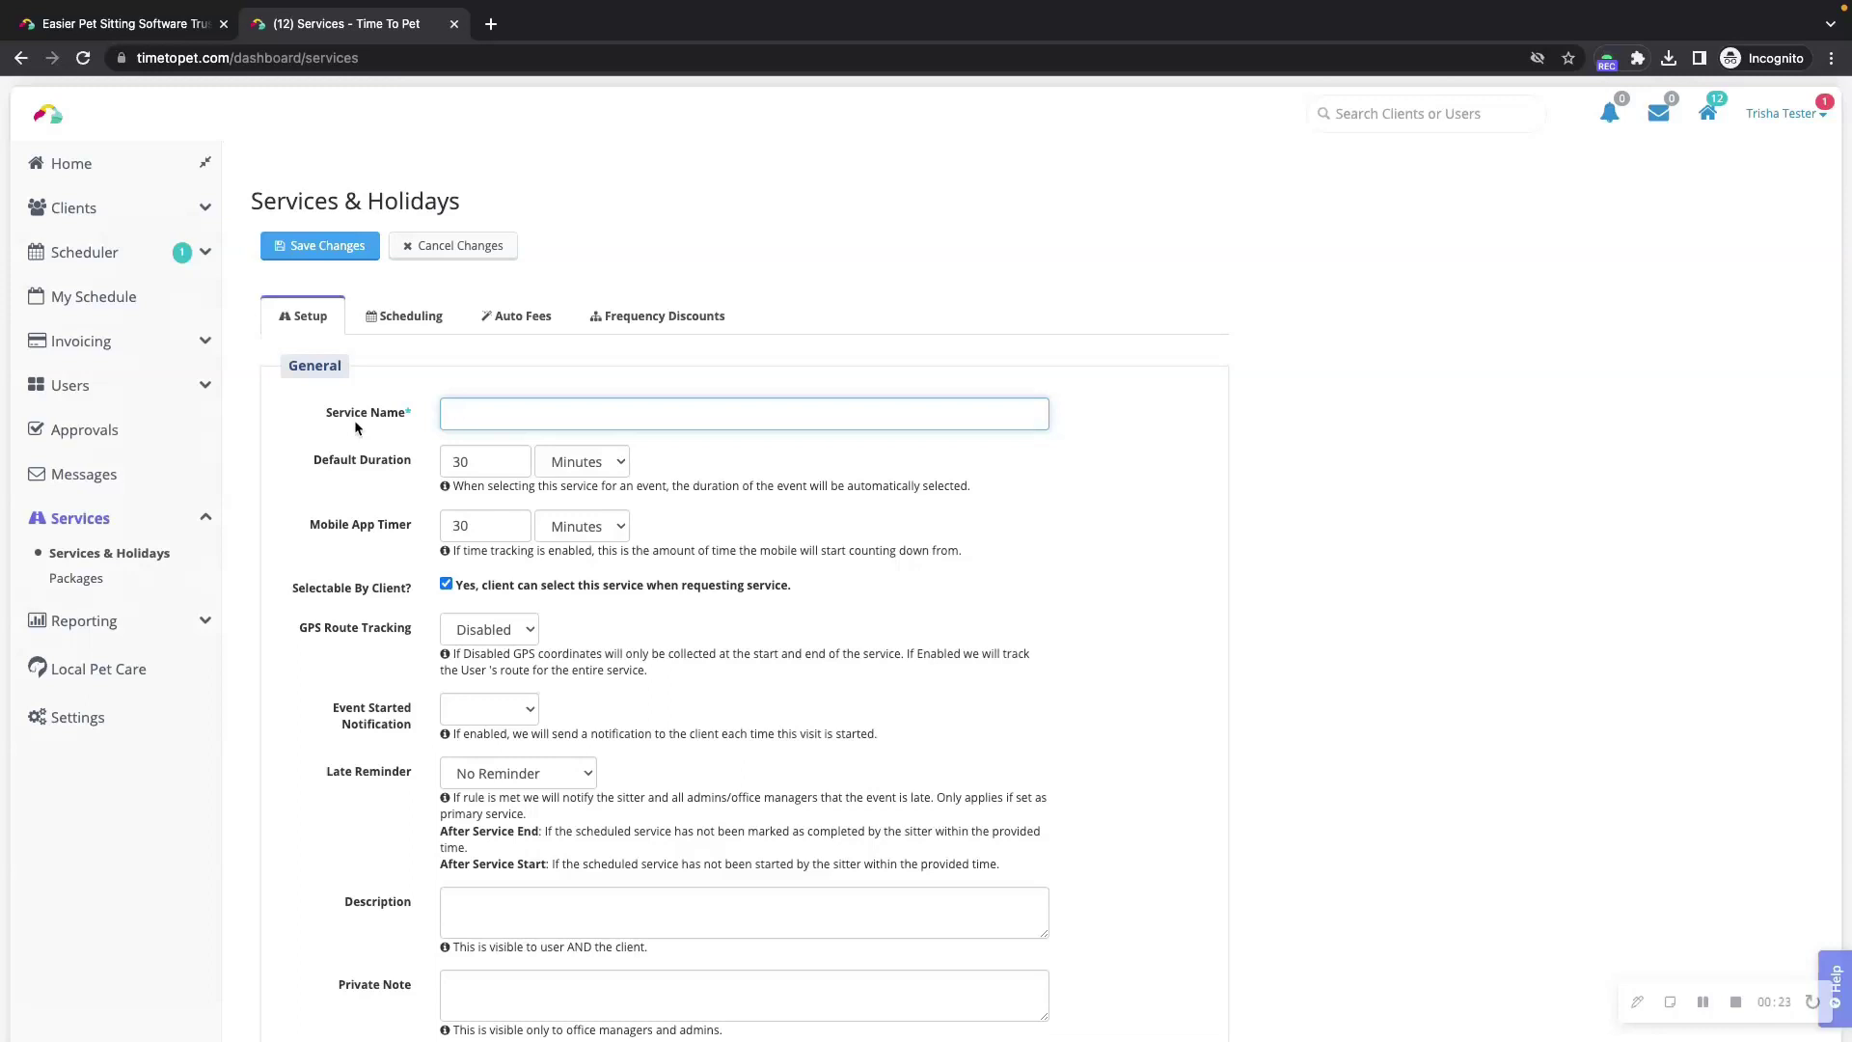
text(60 Mi)
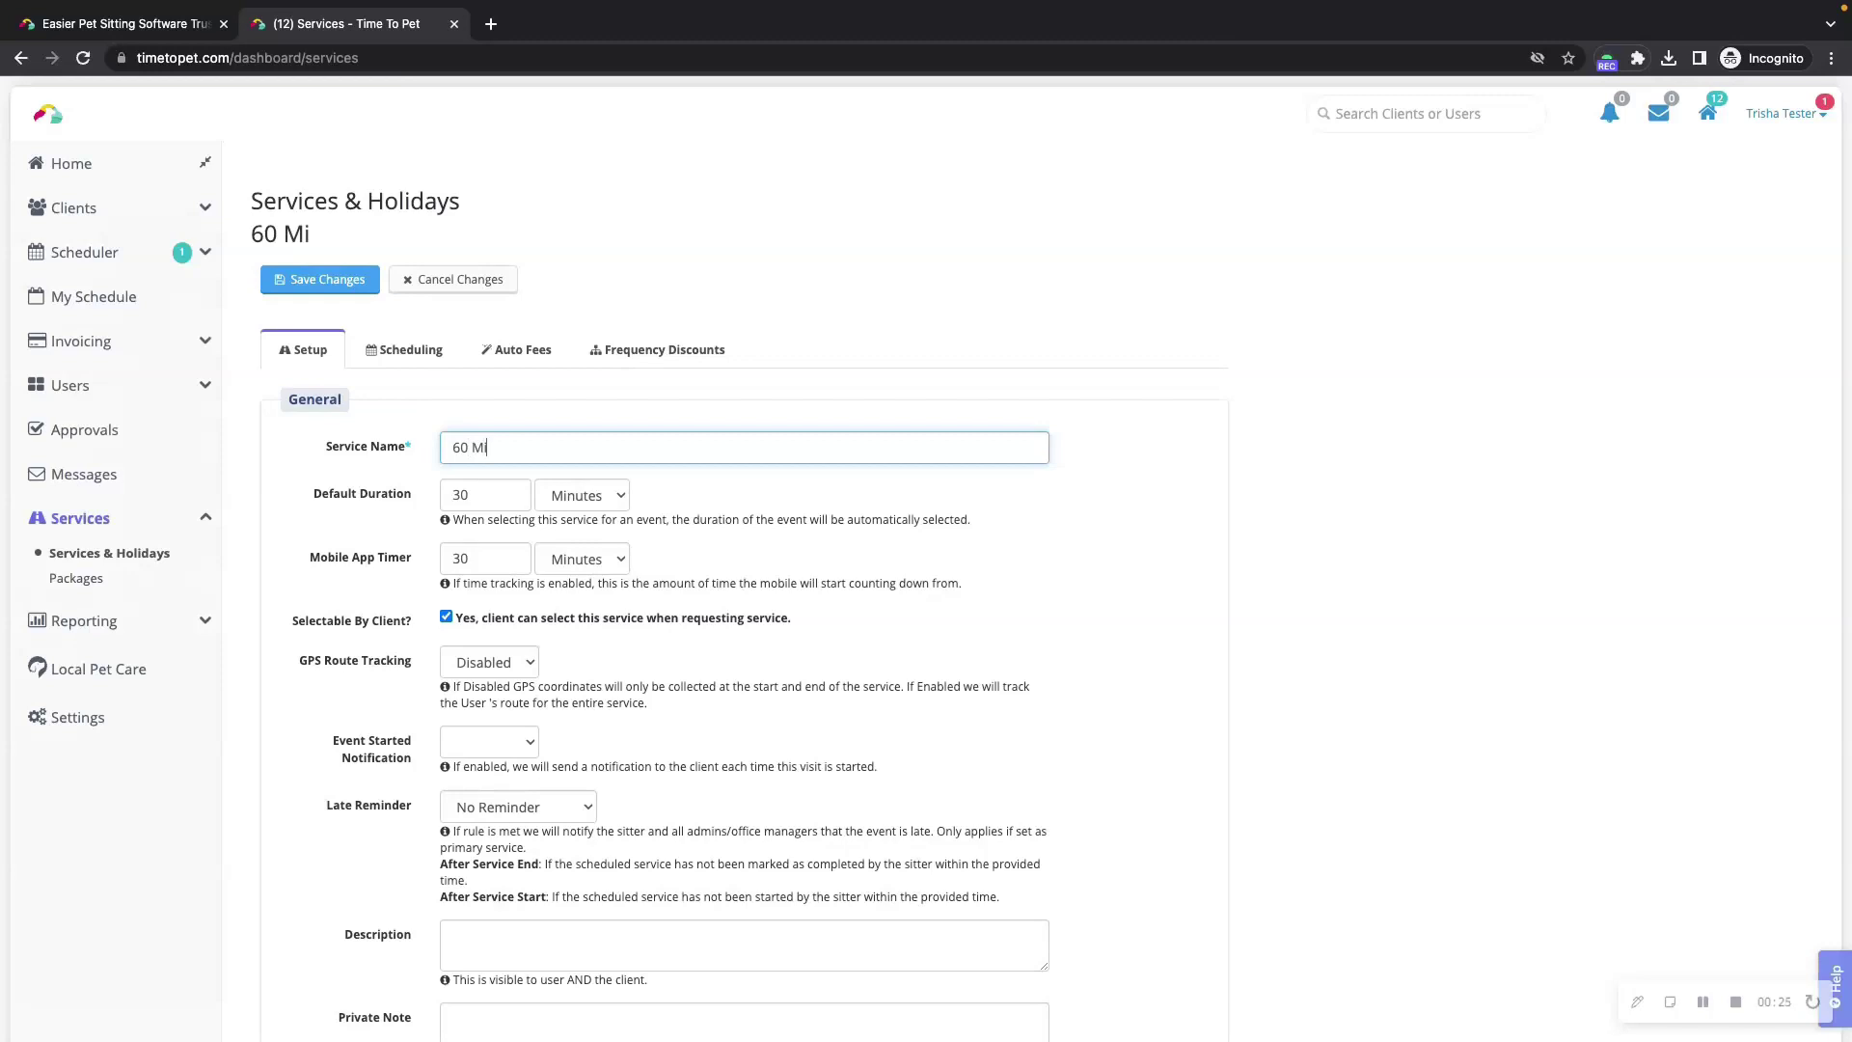
text(nute Dog )
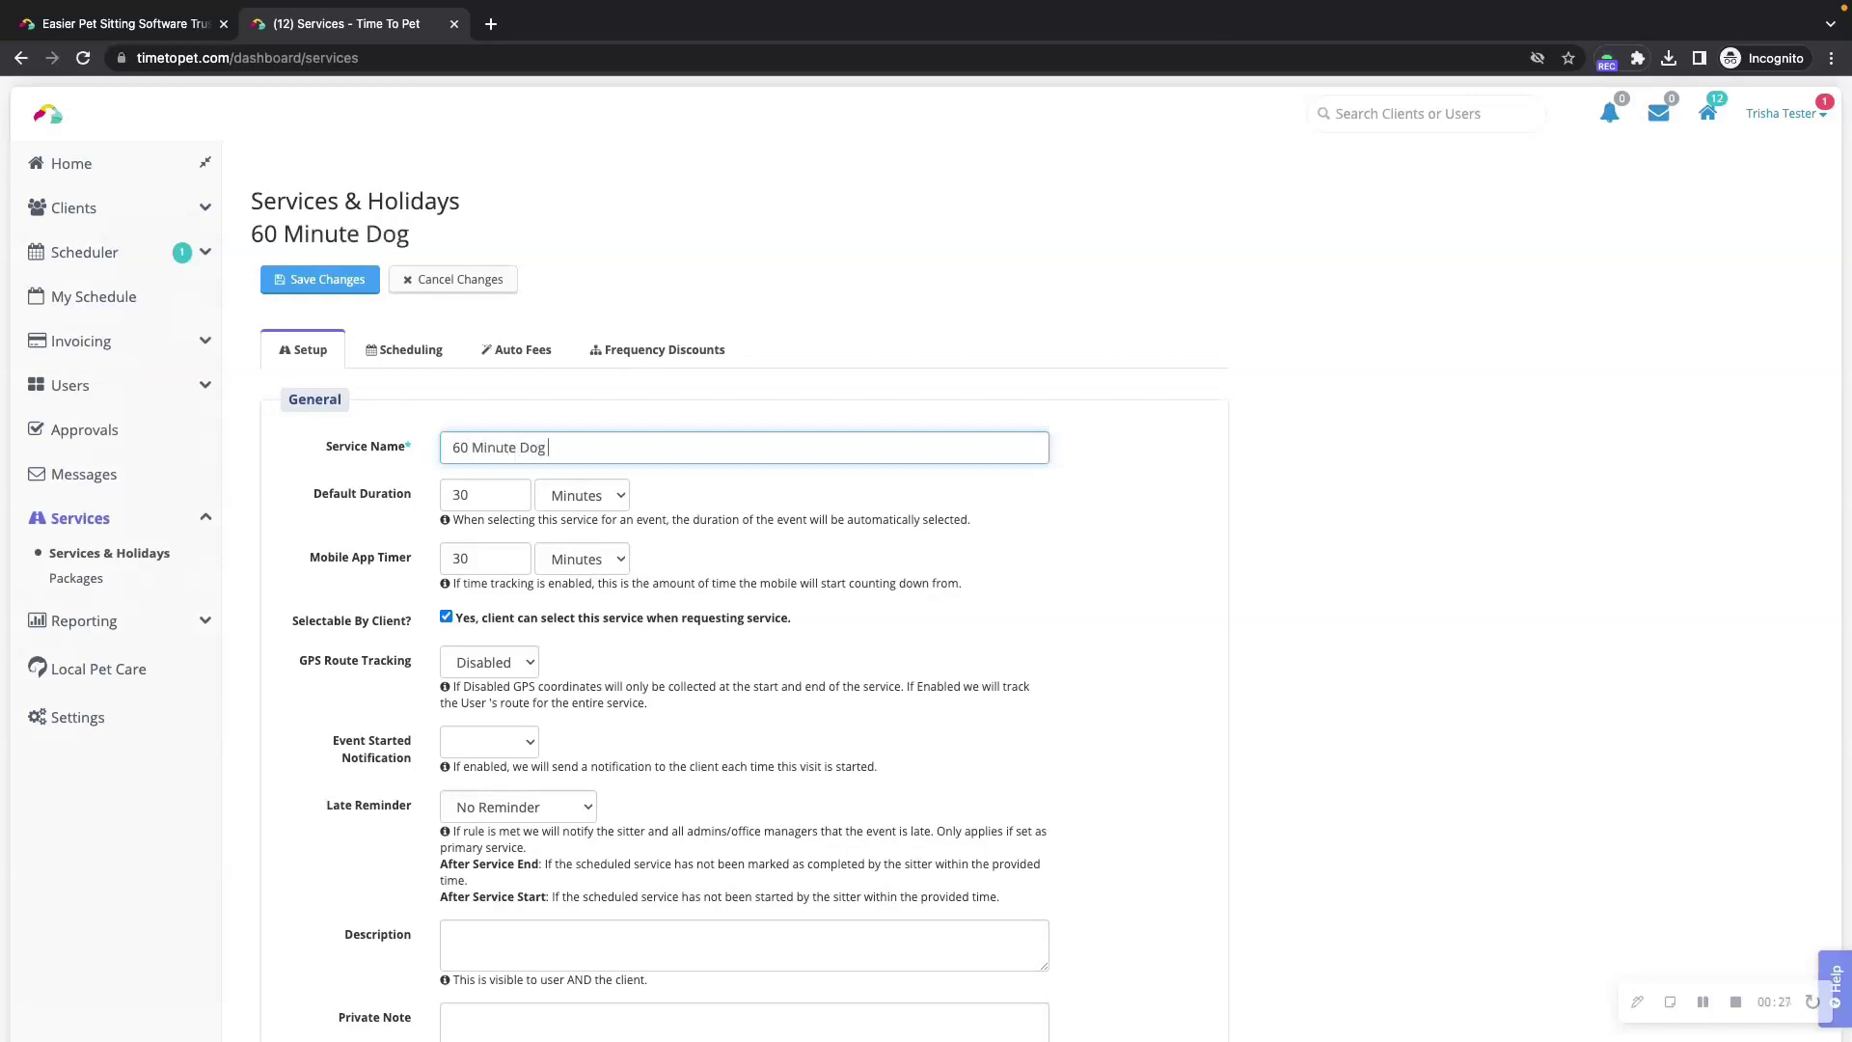
text(Walk)
Set both Default Duration and Mobile App Timer to 60 minutes
click(460, 493)
key(BackSpace)
text(6)
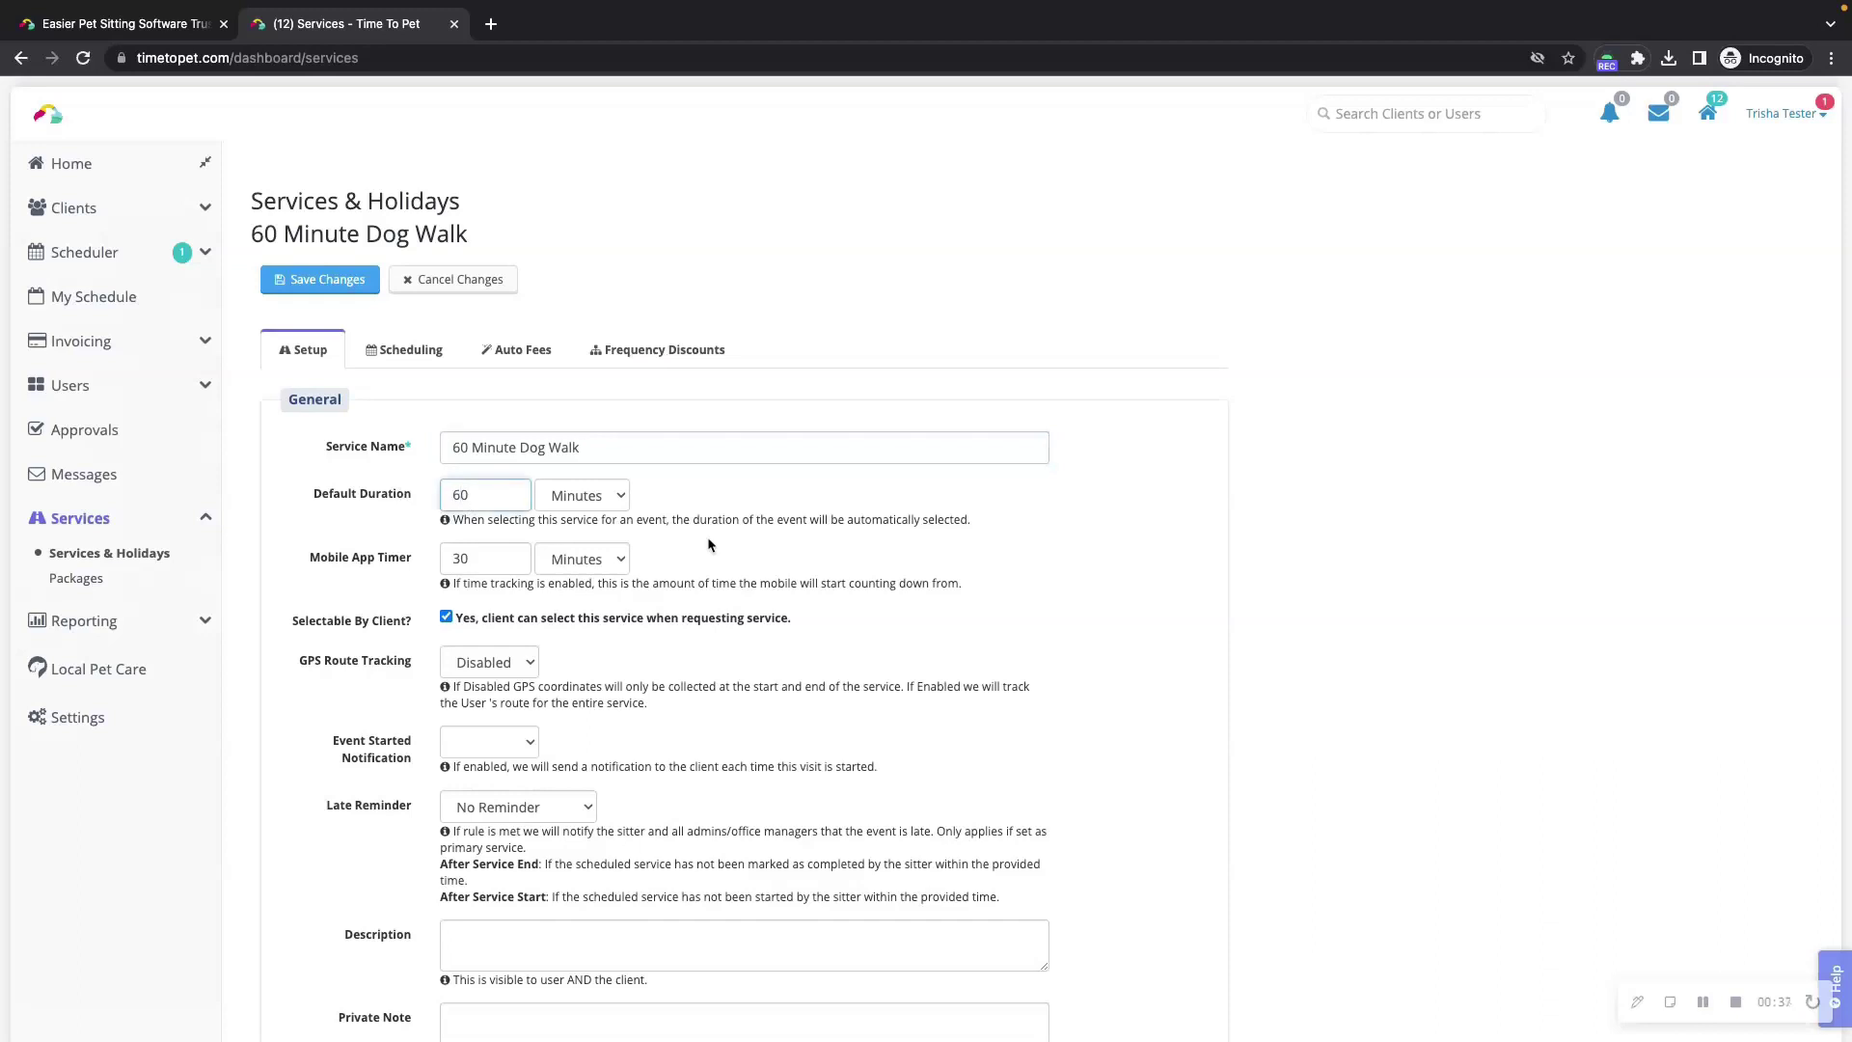
click(709, 545)
double_click(464, 559)
text(60)
click(457, 558)
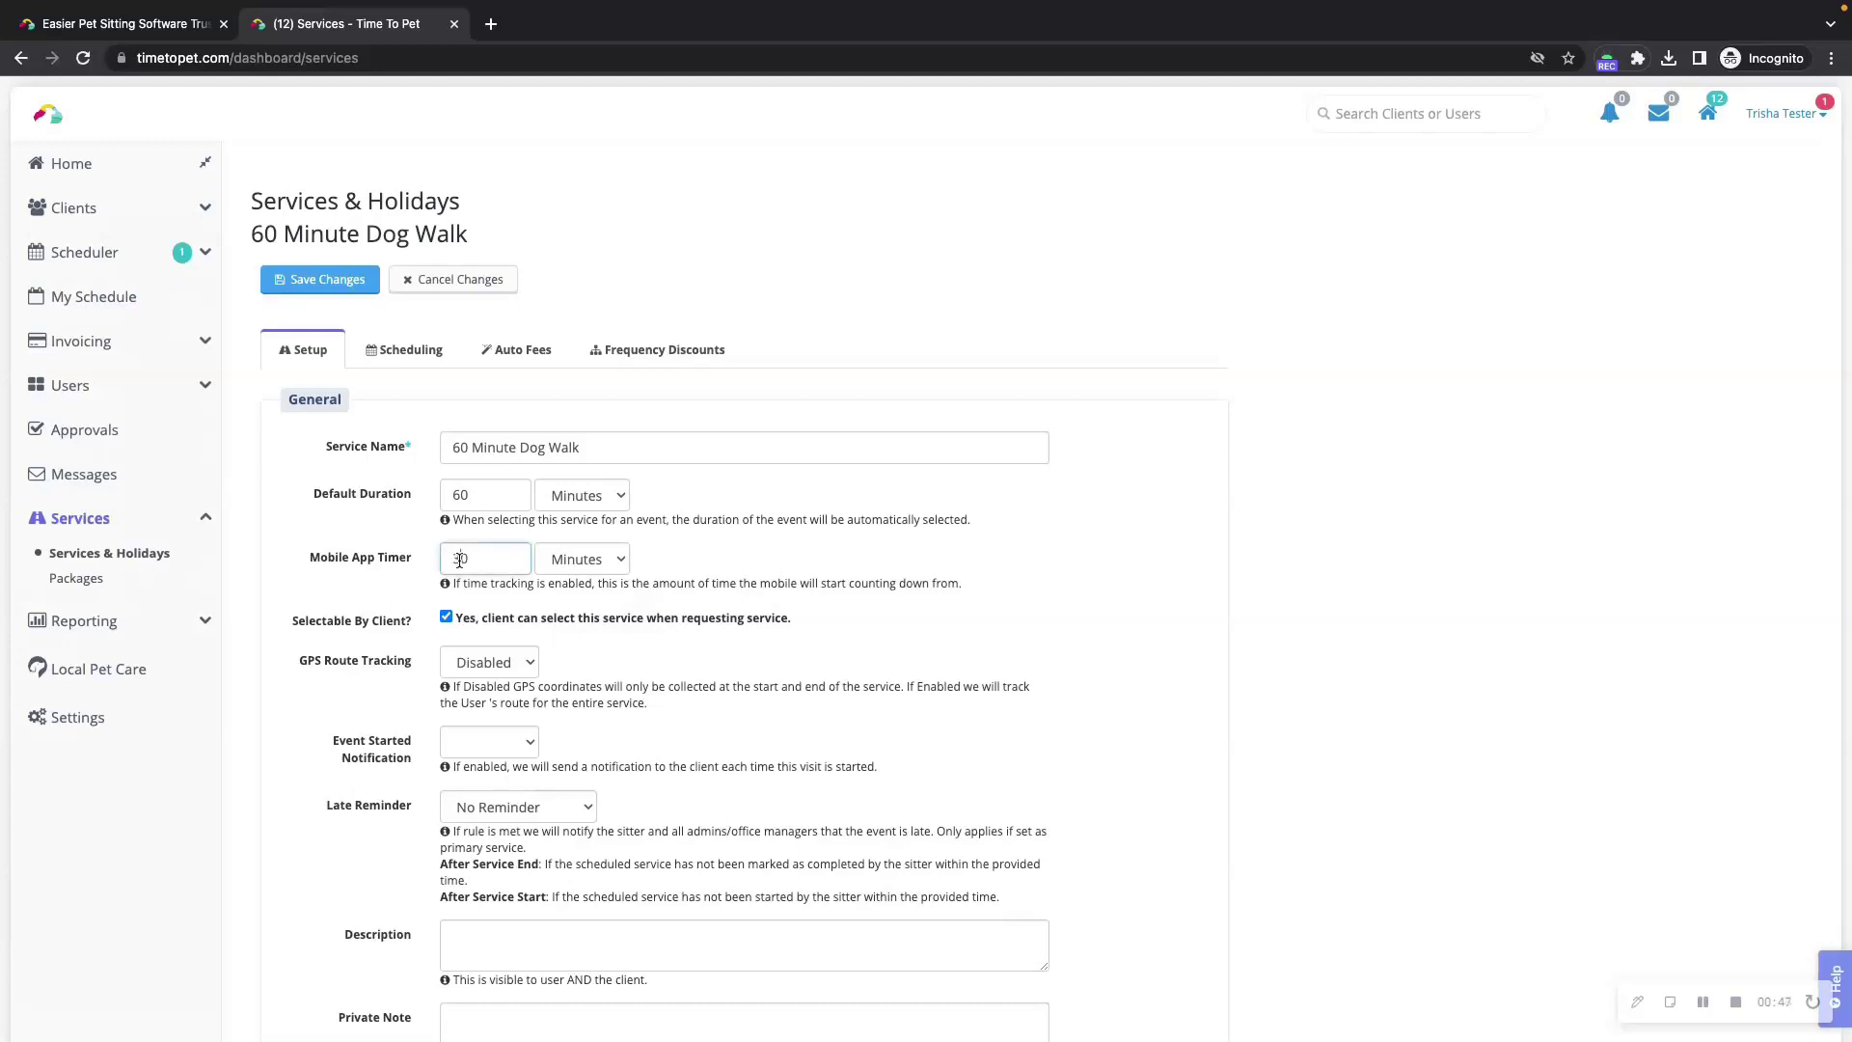
key(BackSpace)
text(6)
click(654, 654)
Set GPS Route Tracking to Enabled in the Setup tab
scroll(654, 654, down, 1)
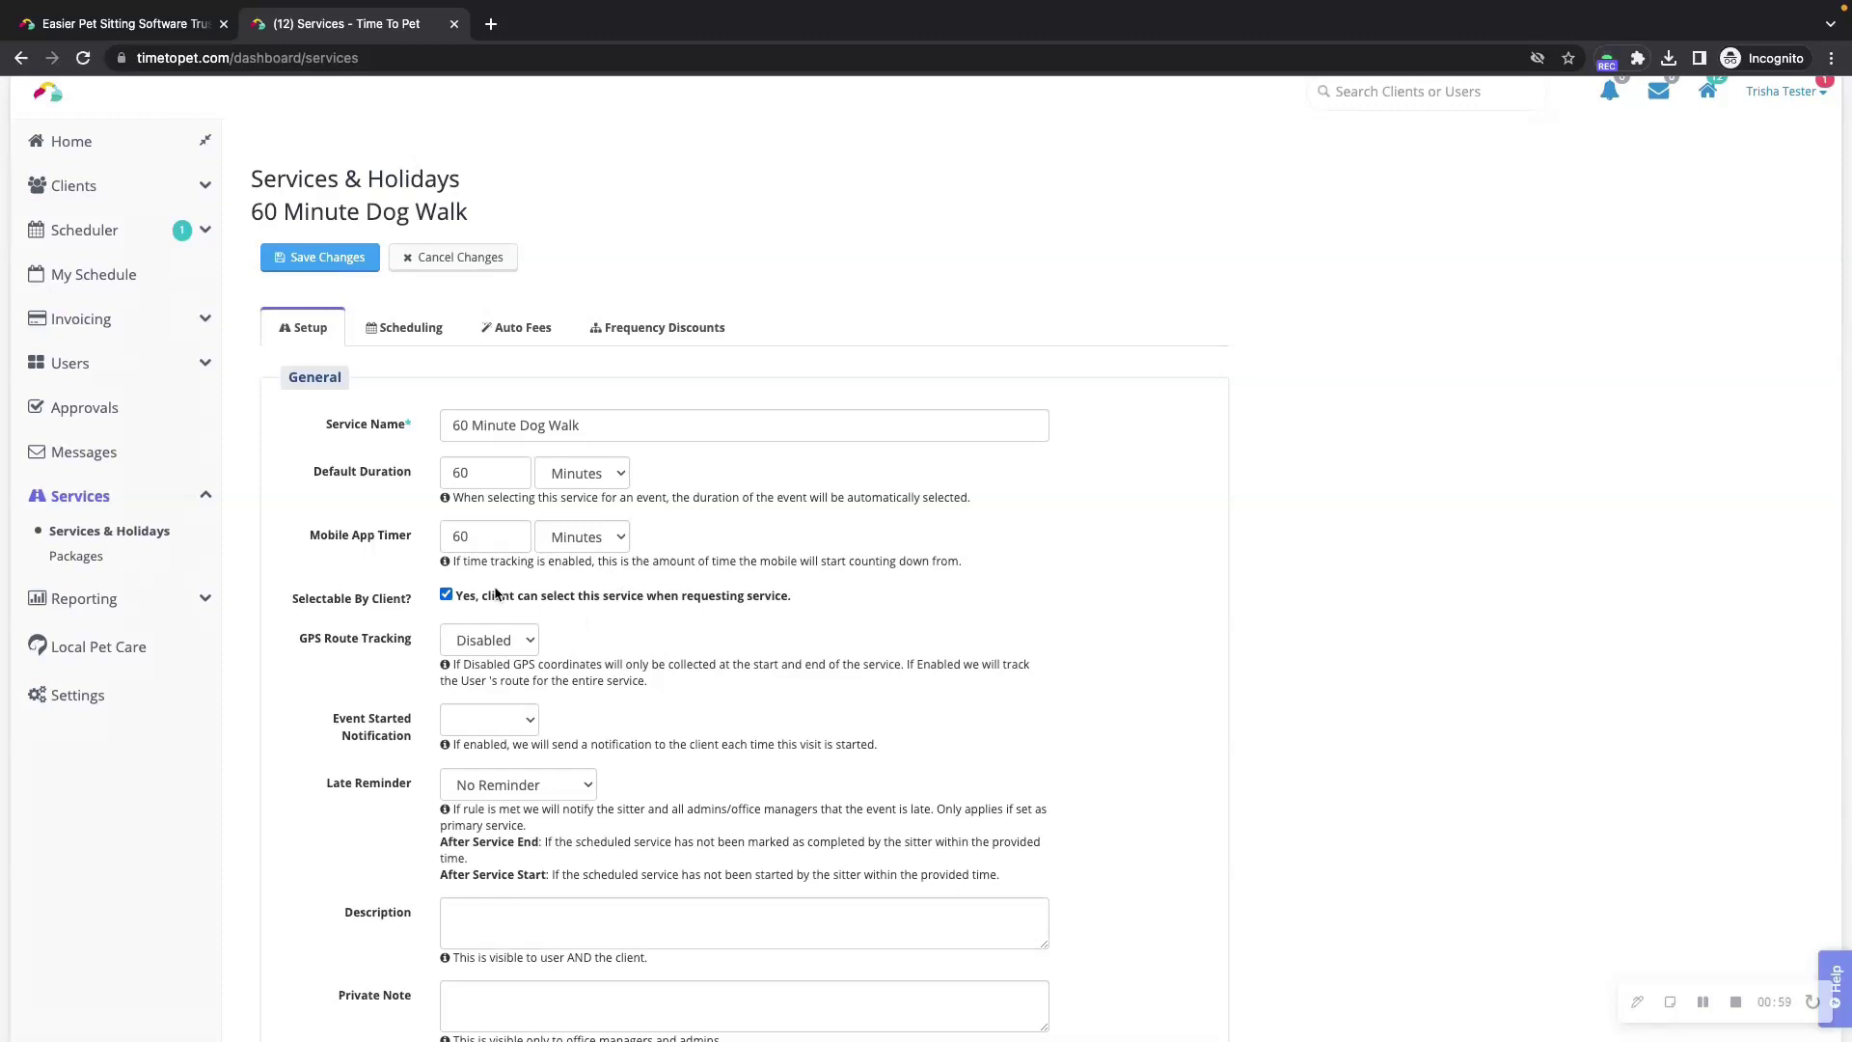
click(445, 596)
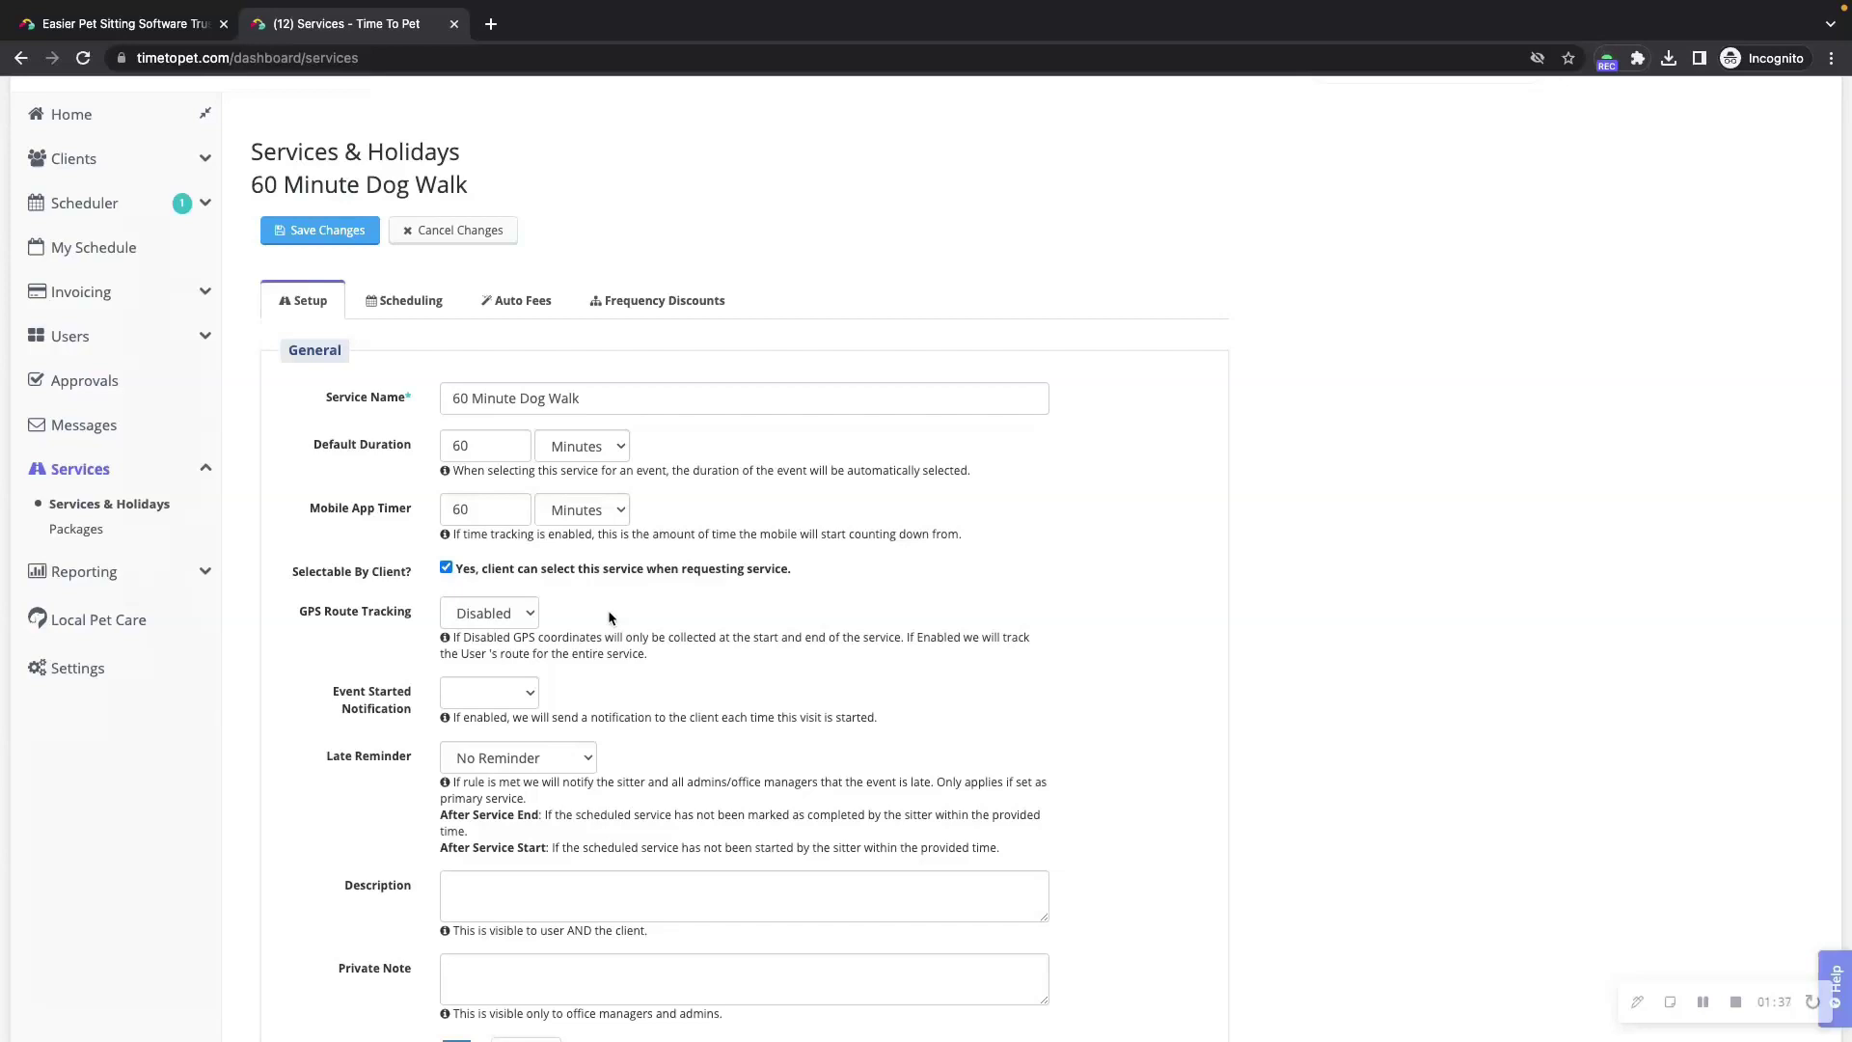
click(513, 619)
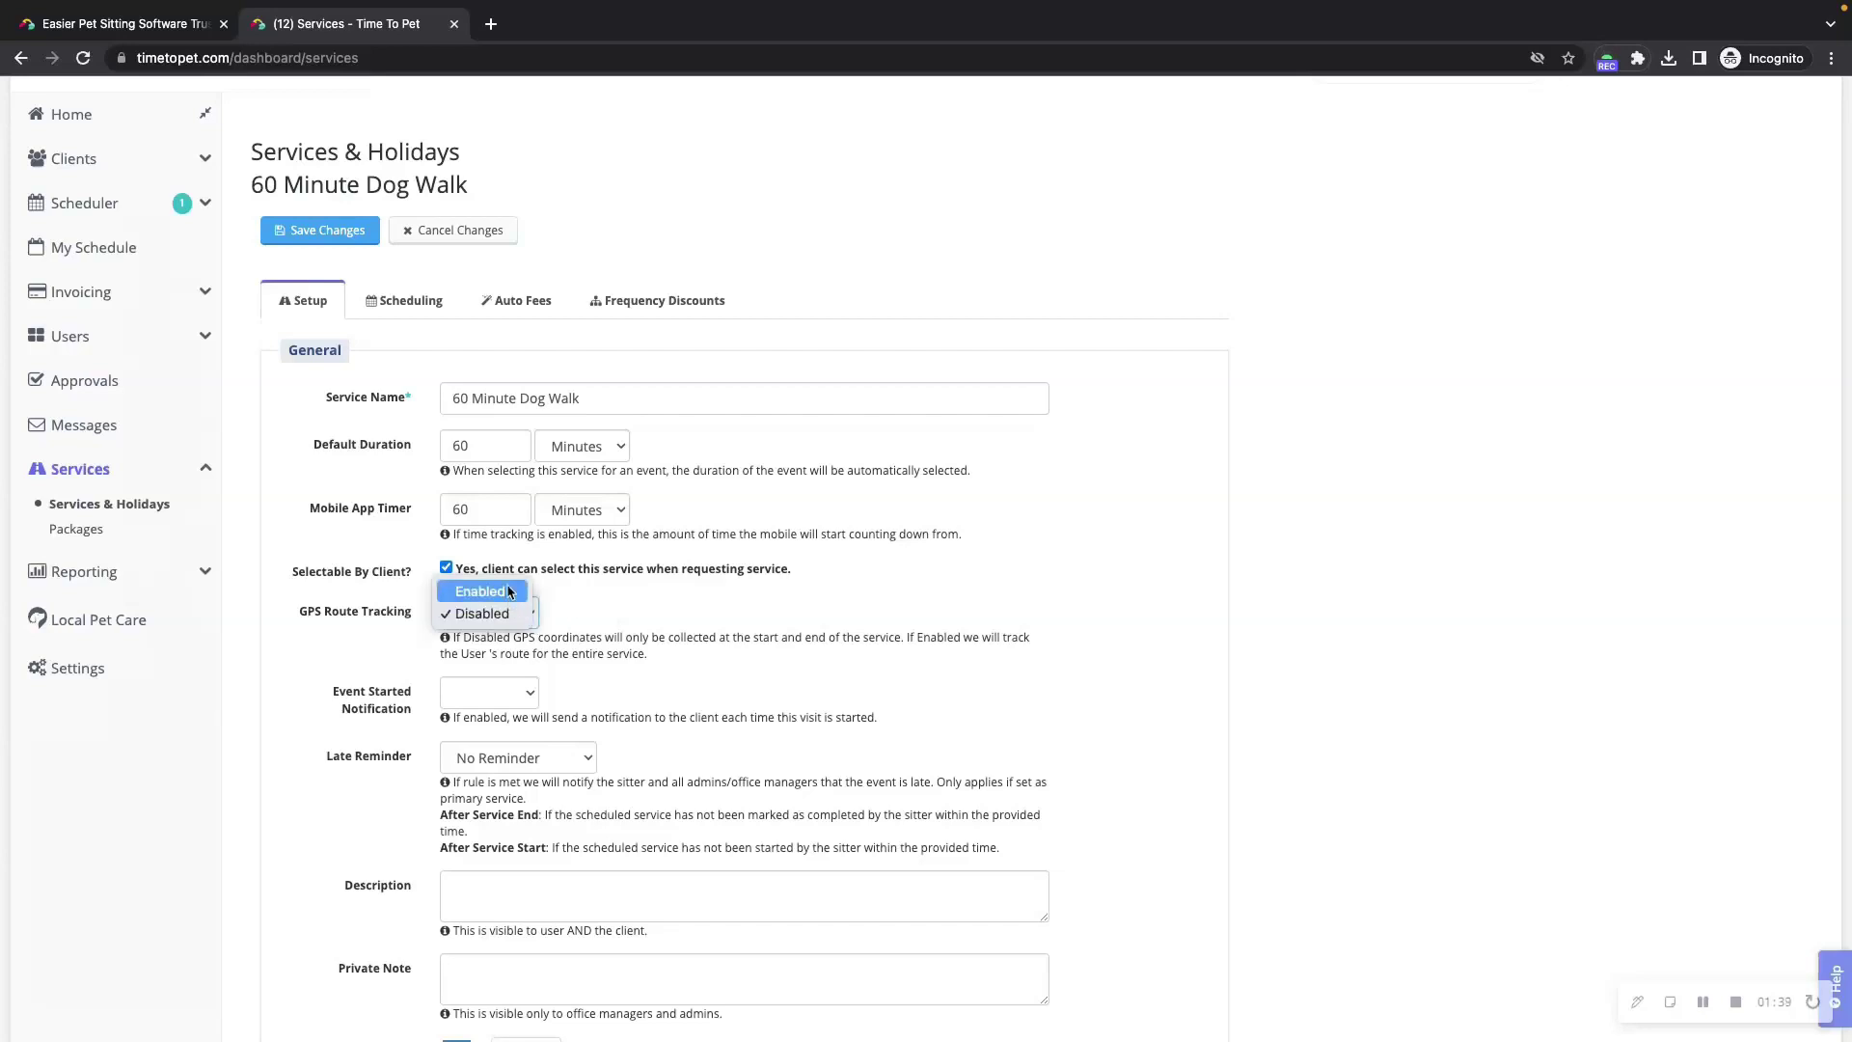
click(510, 592)
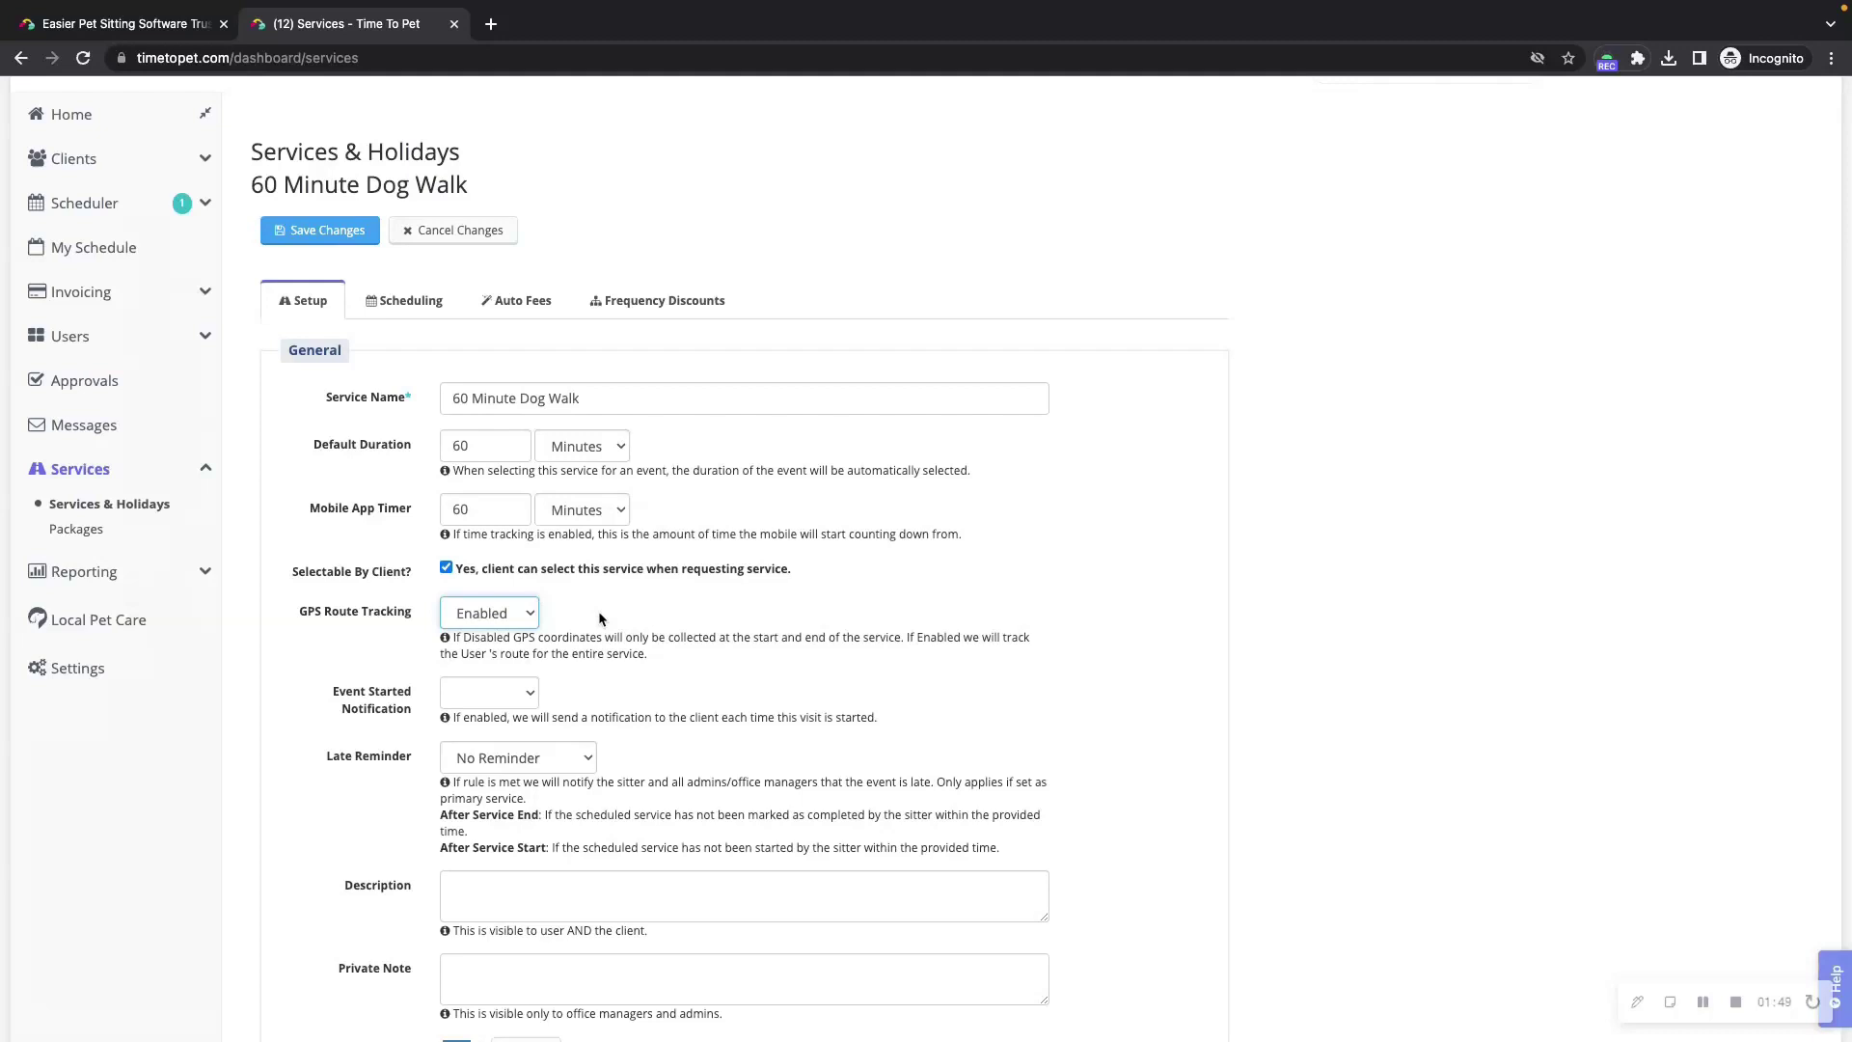
click(526, 612)
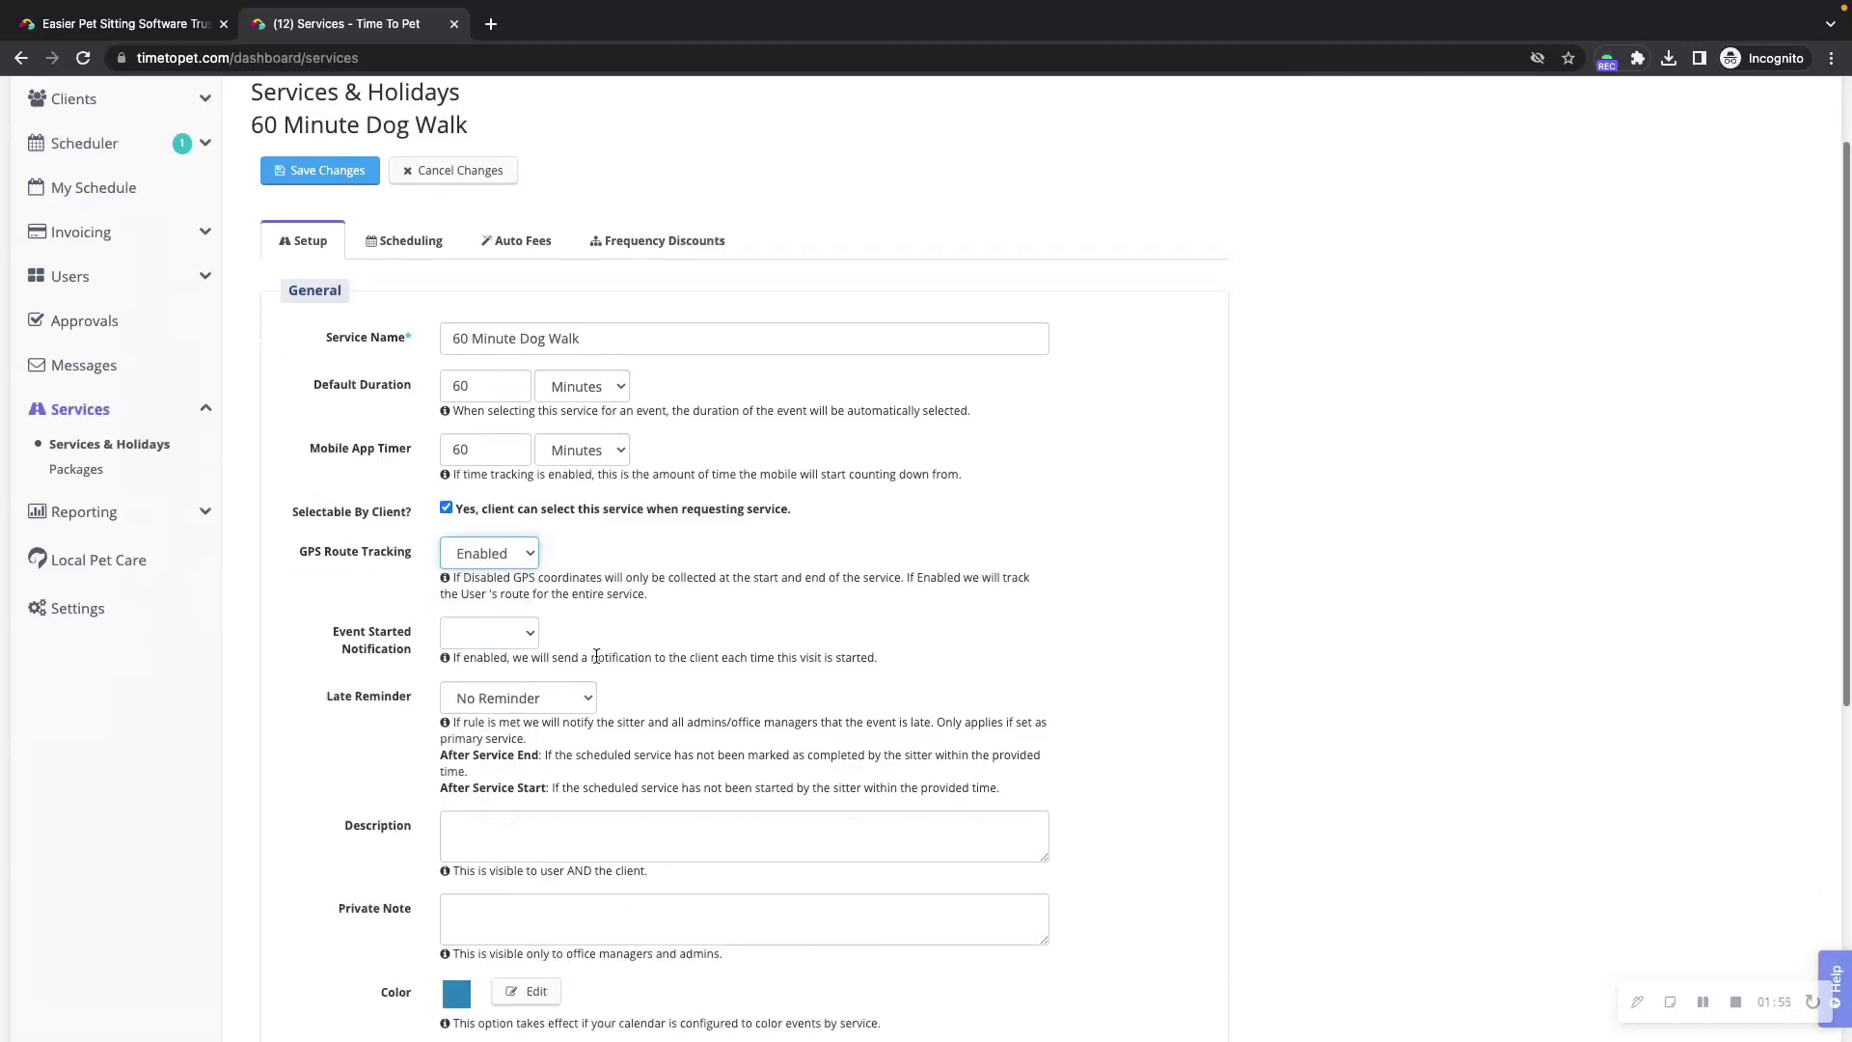
Set Event Started Notification to Enabled
scroll(590, 606, up, 1)
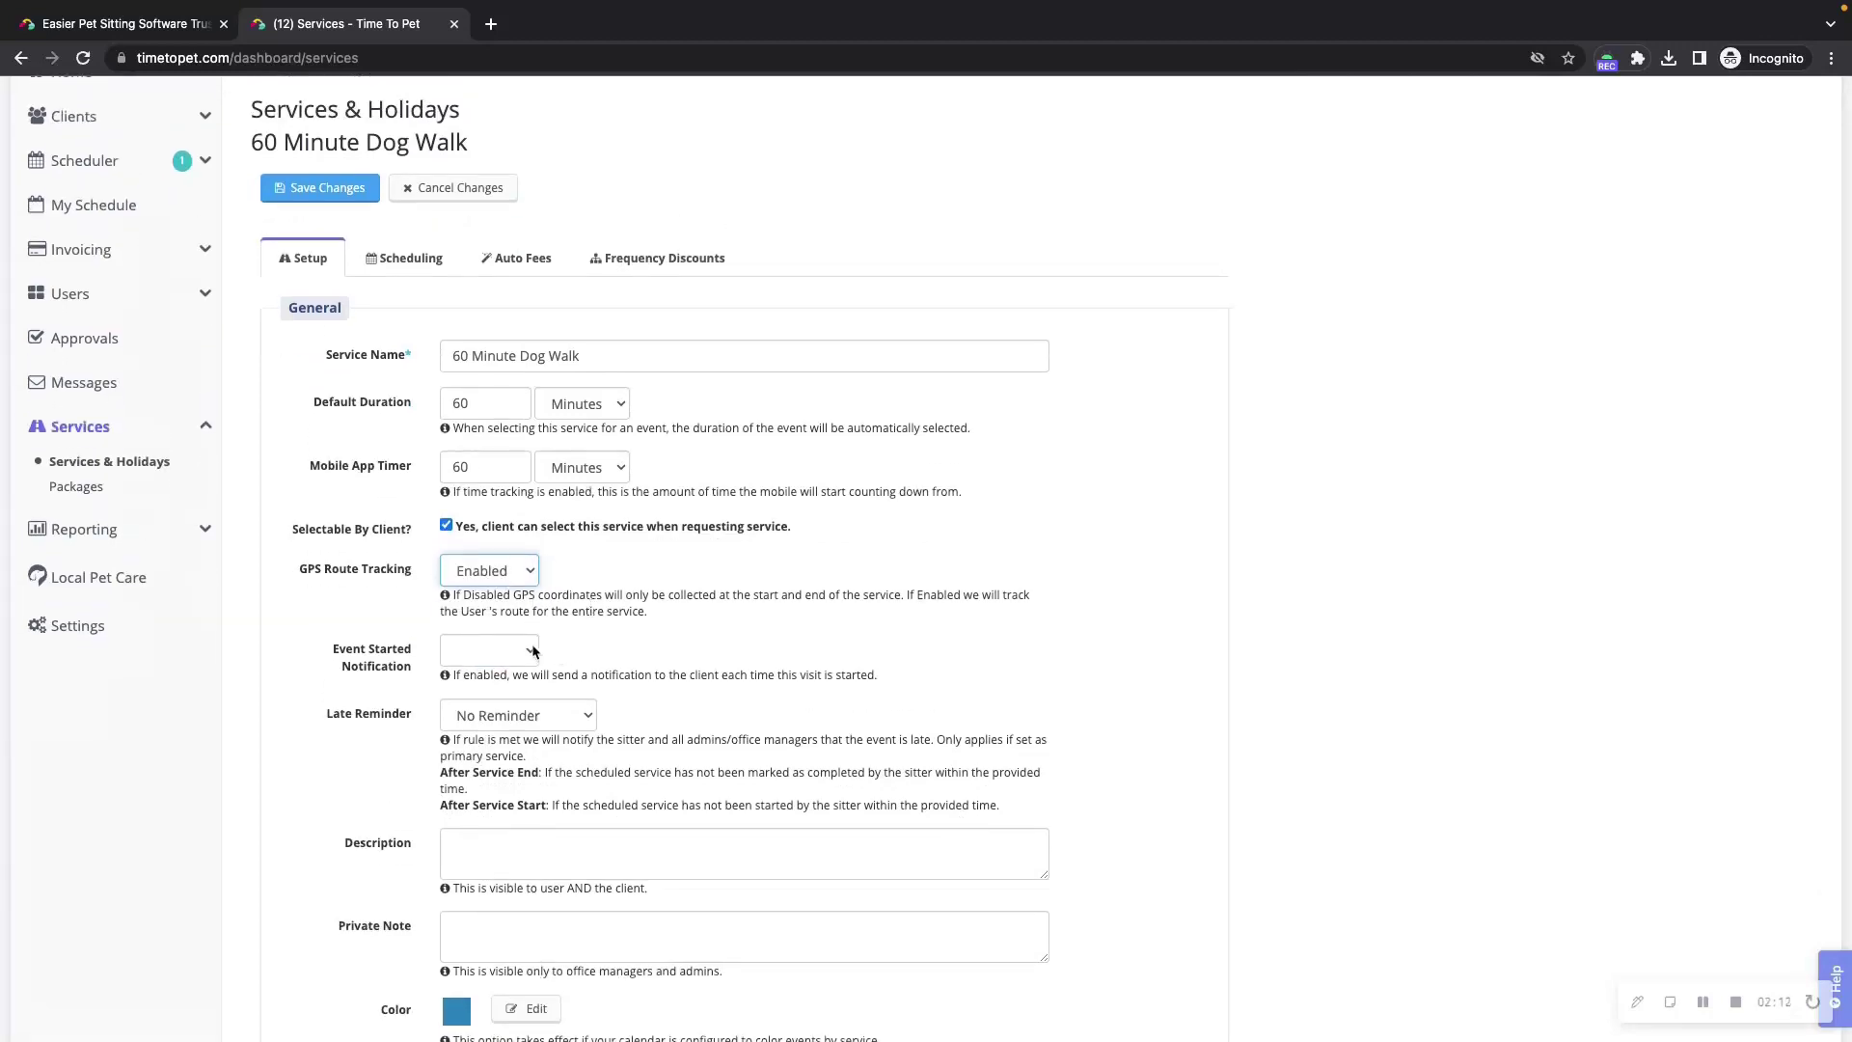
scroll(532, 652, down, 1)
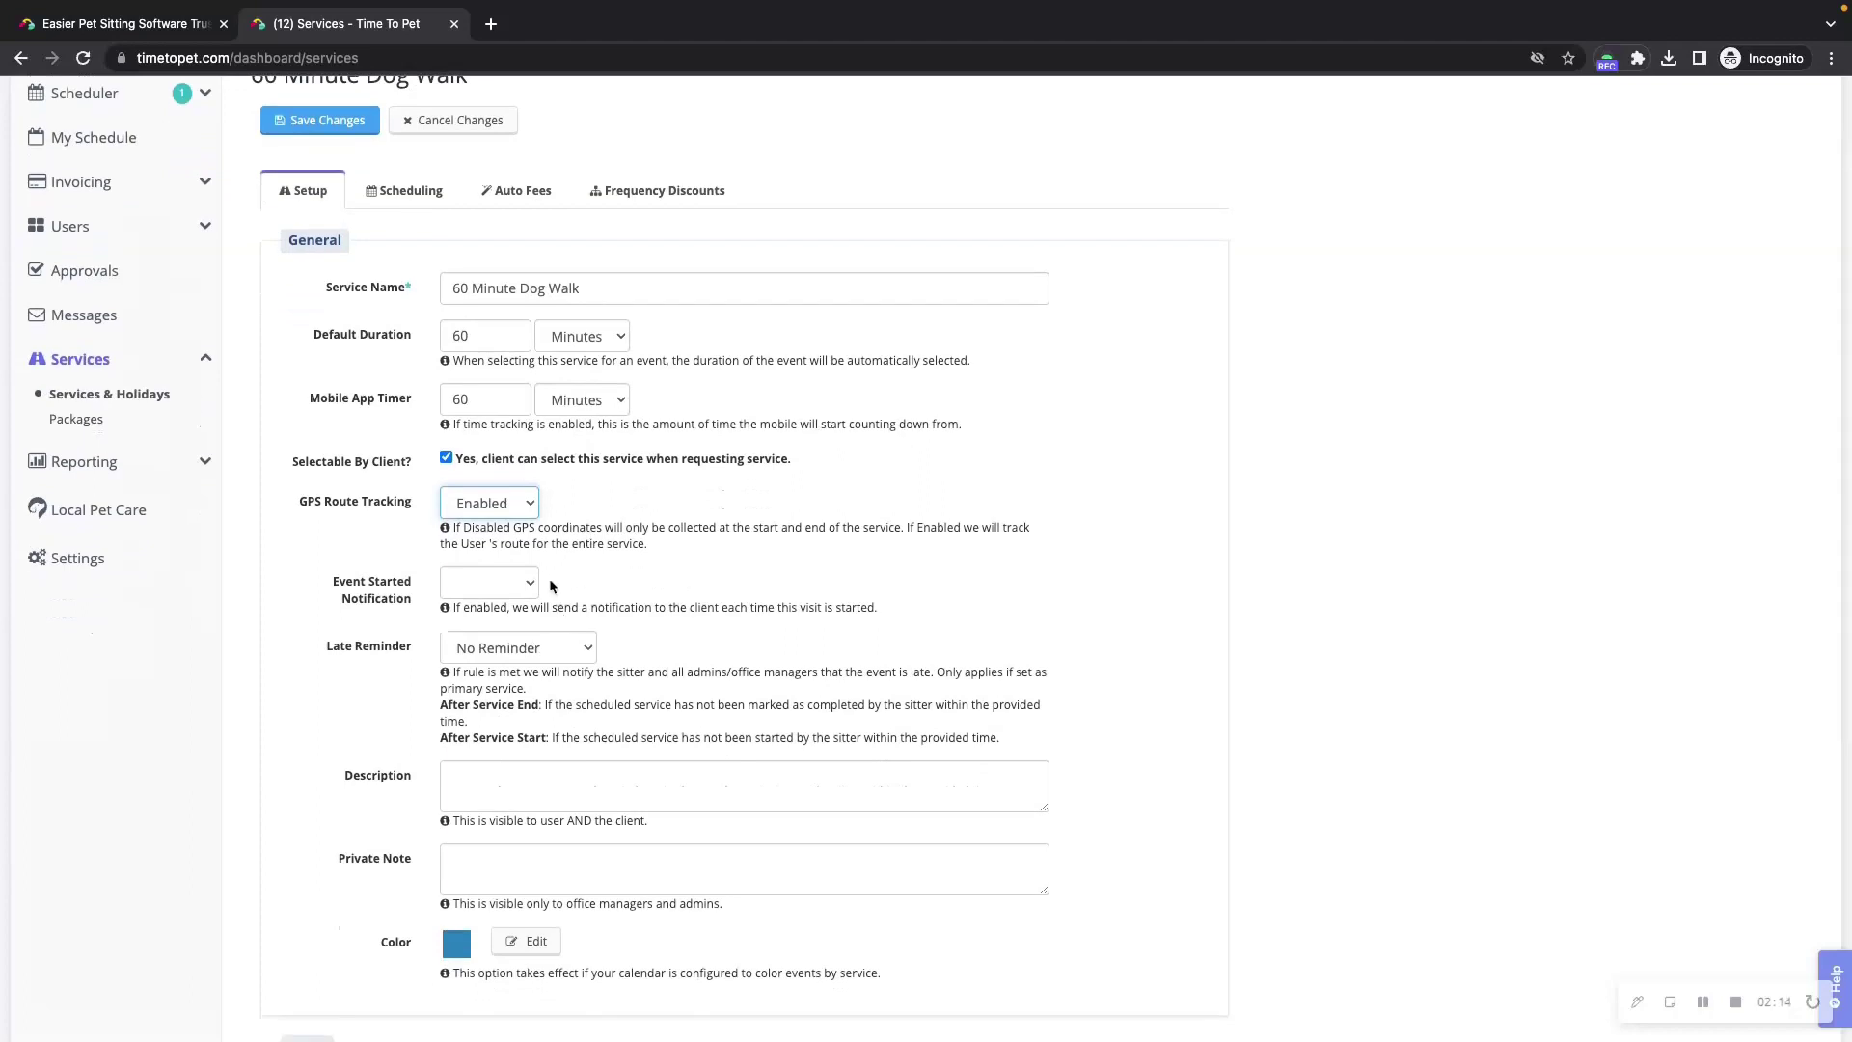
click(531, 594)
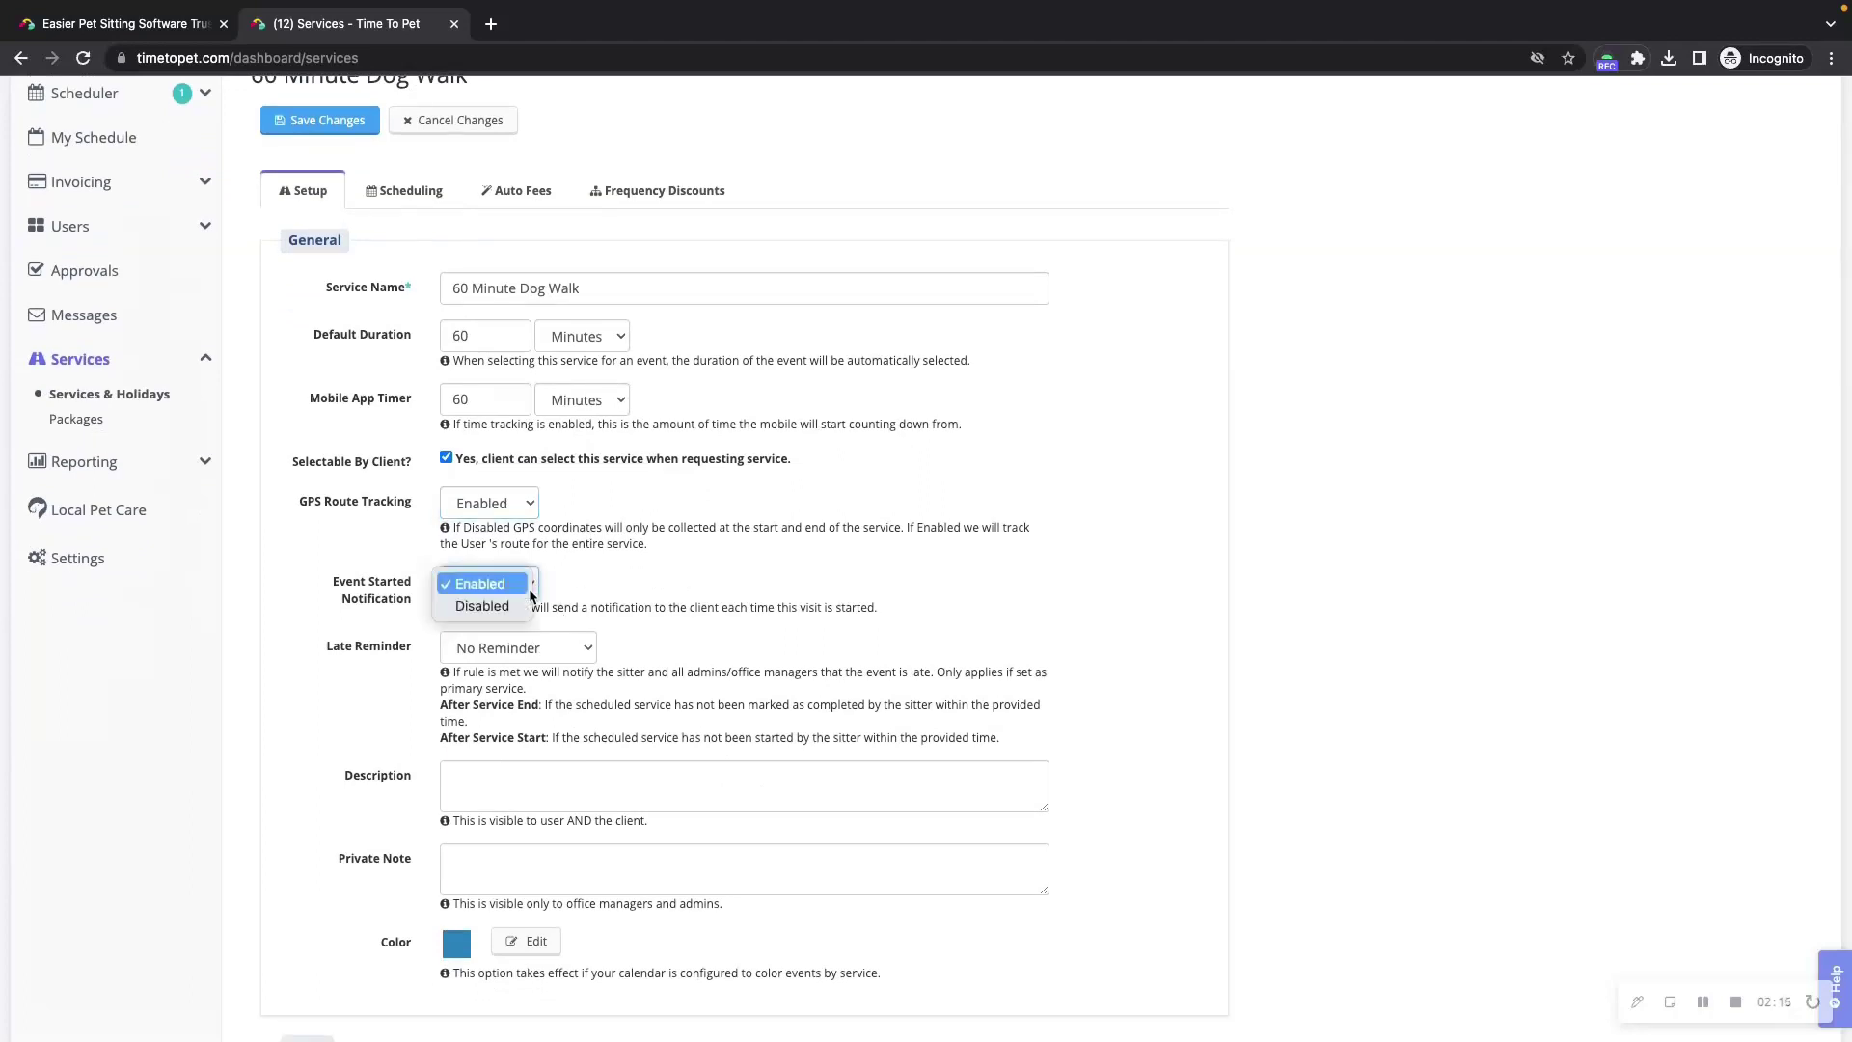
click(595, 598)
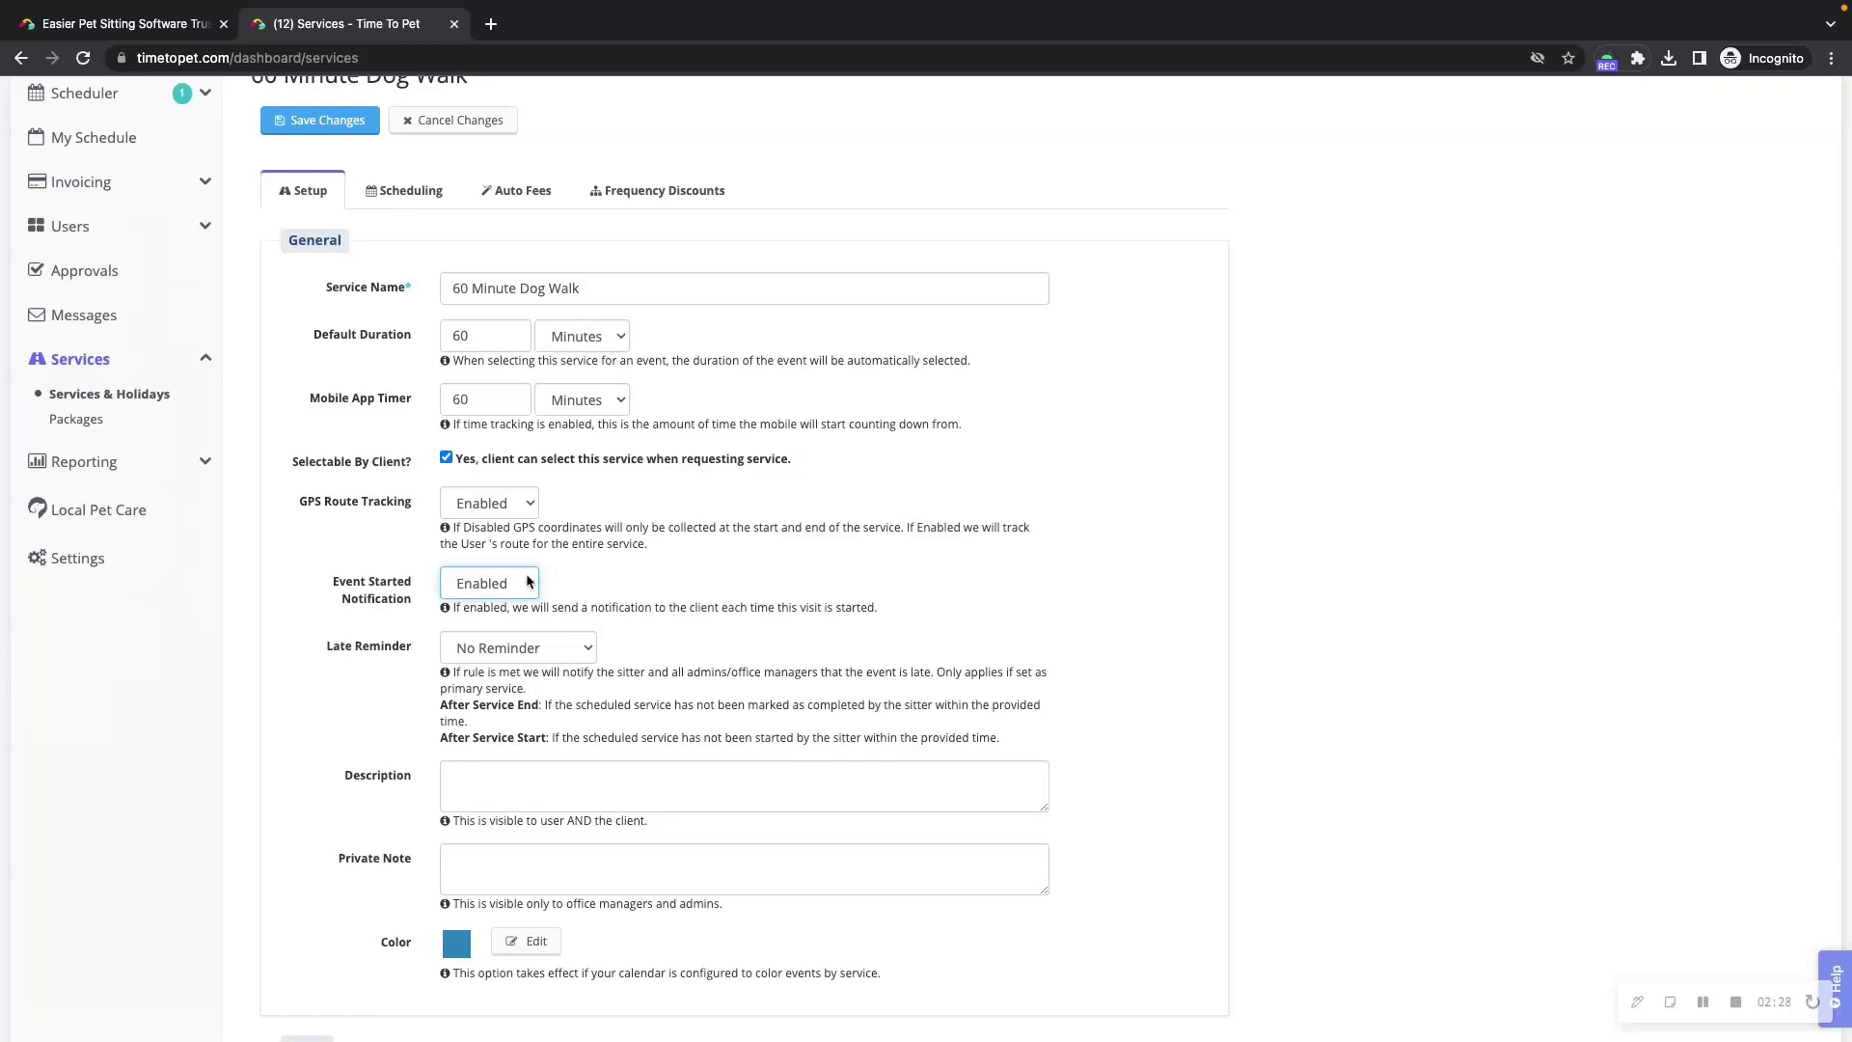
Set the Late Reminder to 60 minutes After Service End
scroll(528, 580, down, 3)
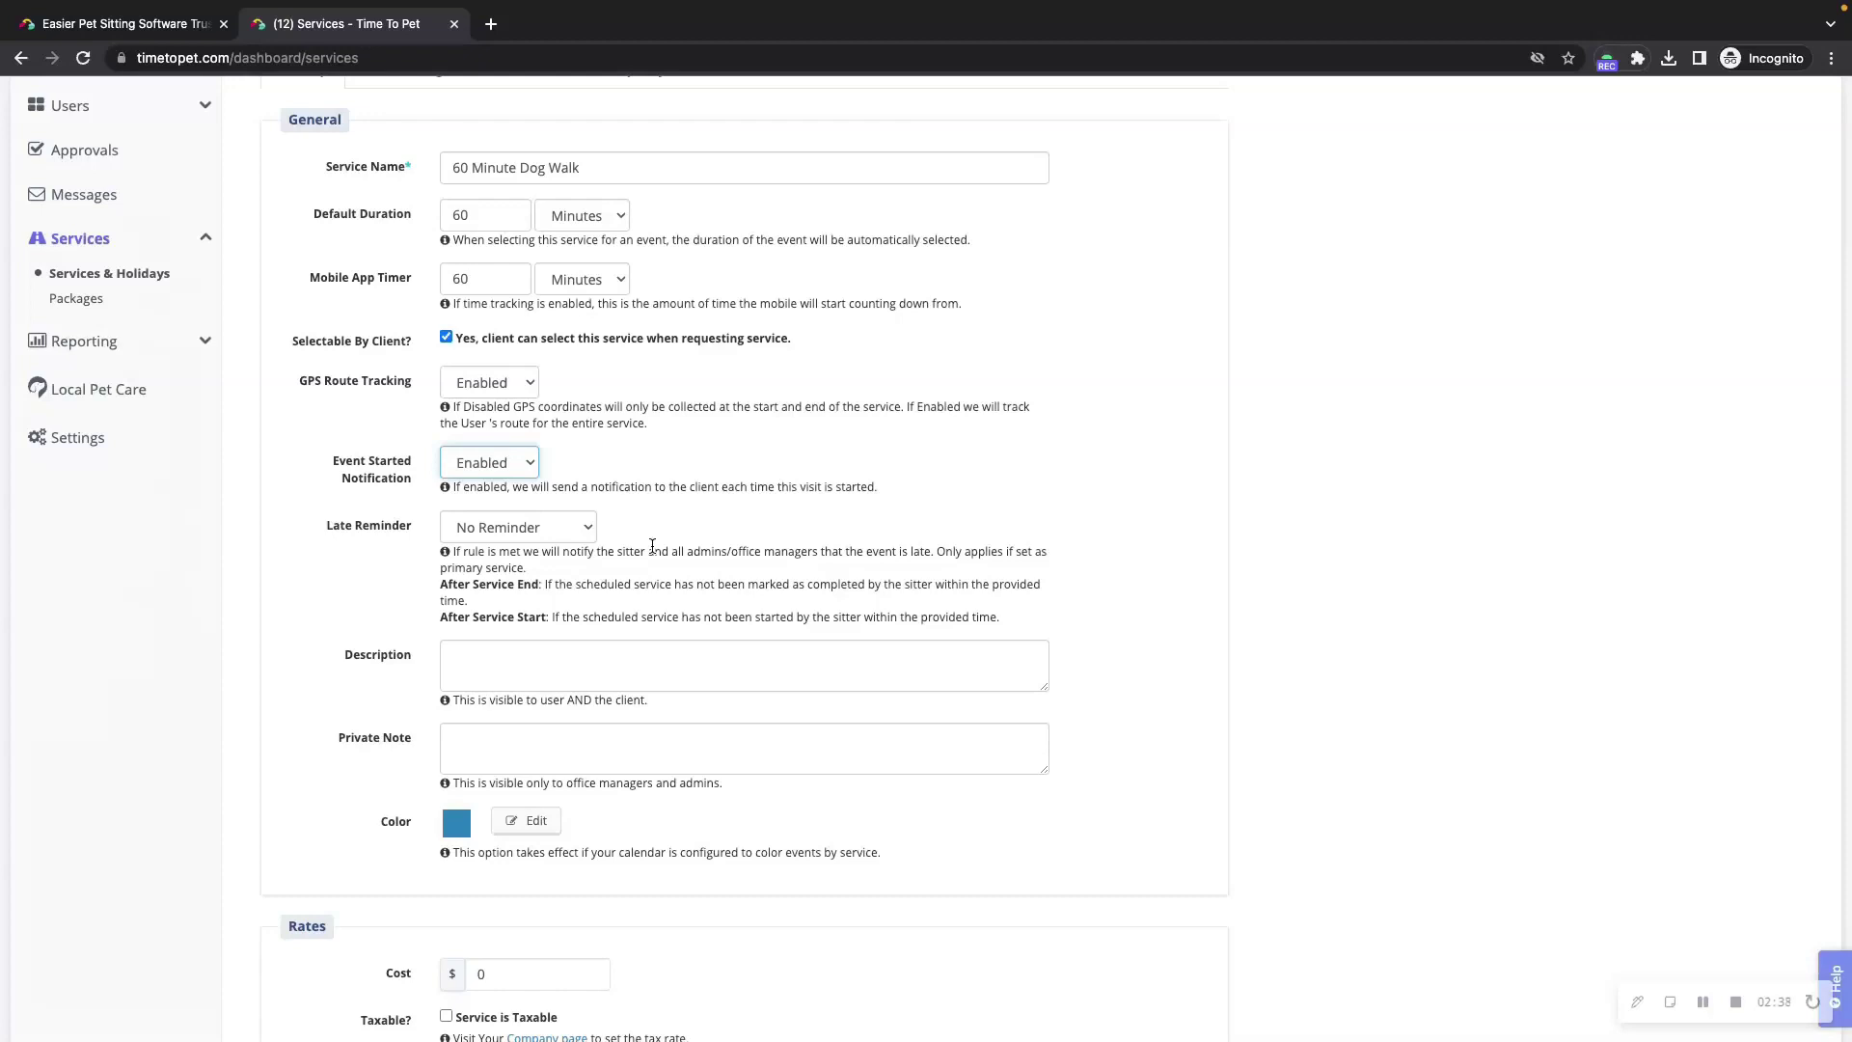
click(550, 527)
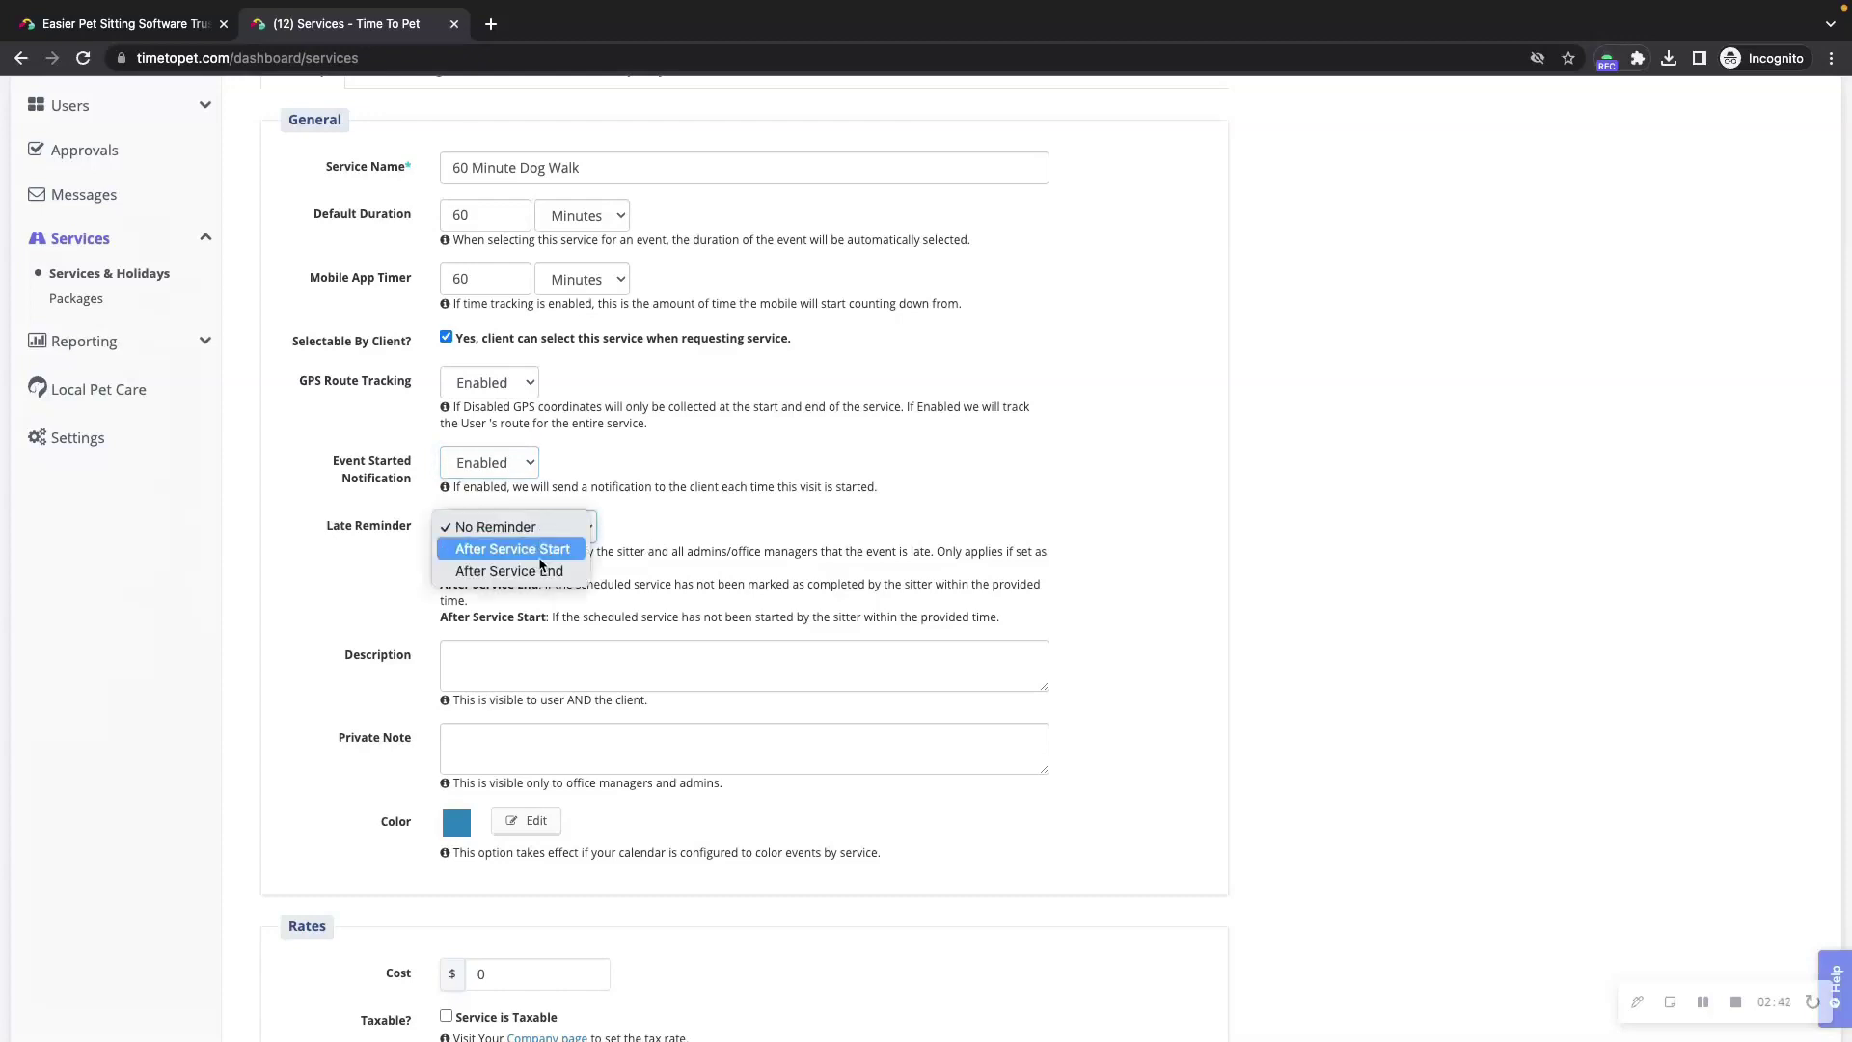
click(521, 549)
click(768, 527)
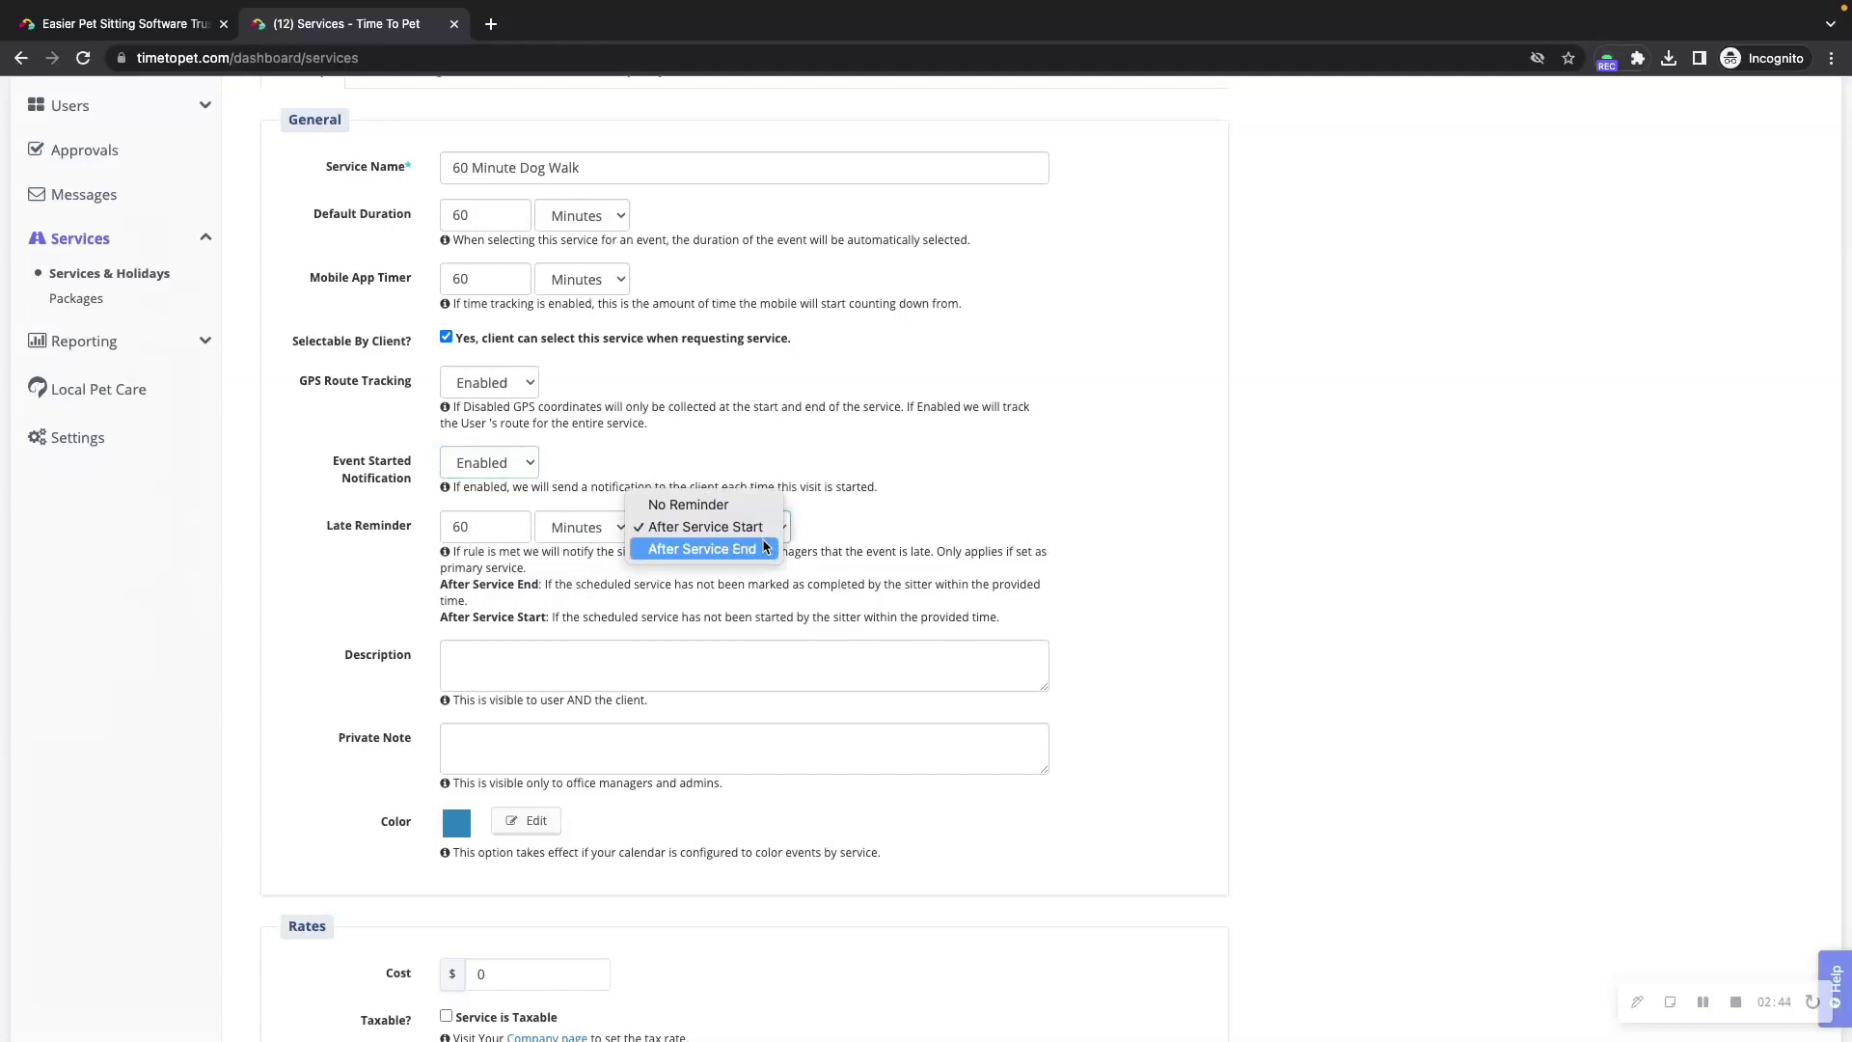
click(765, 548)
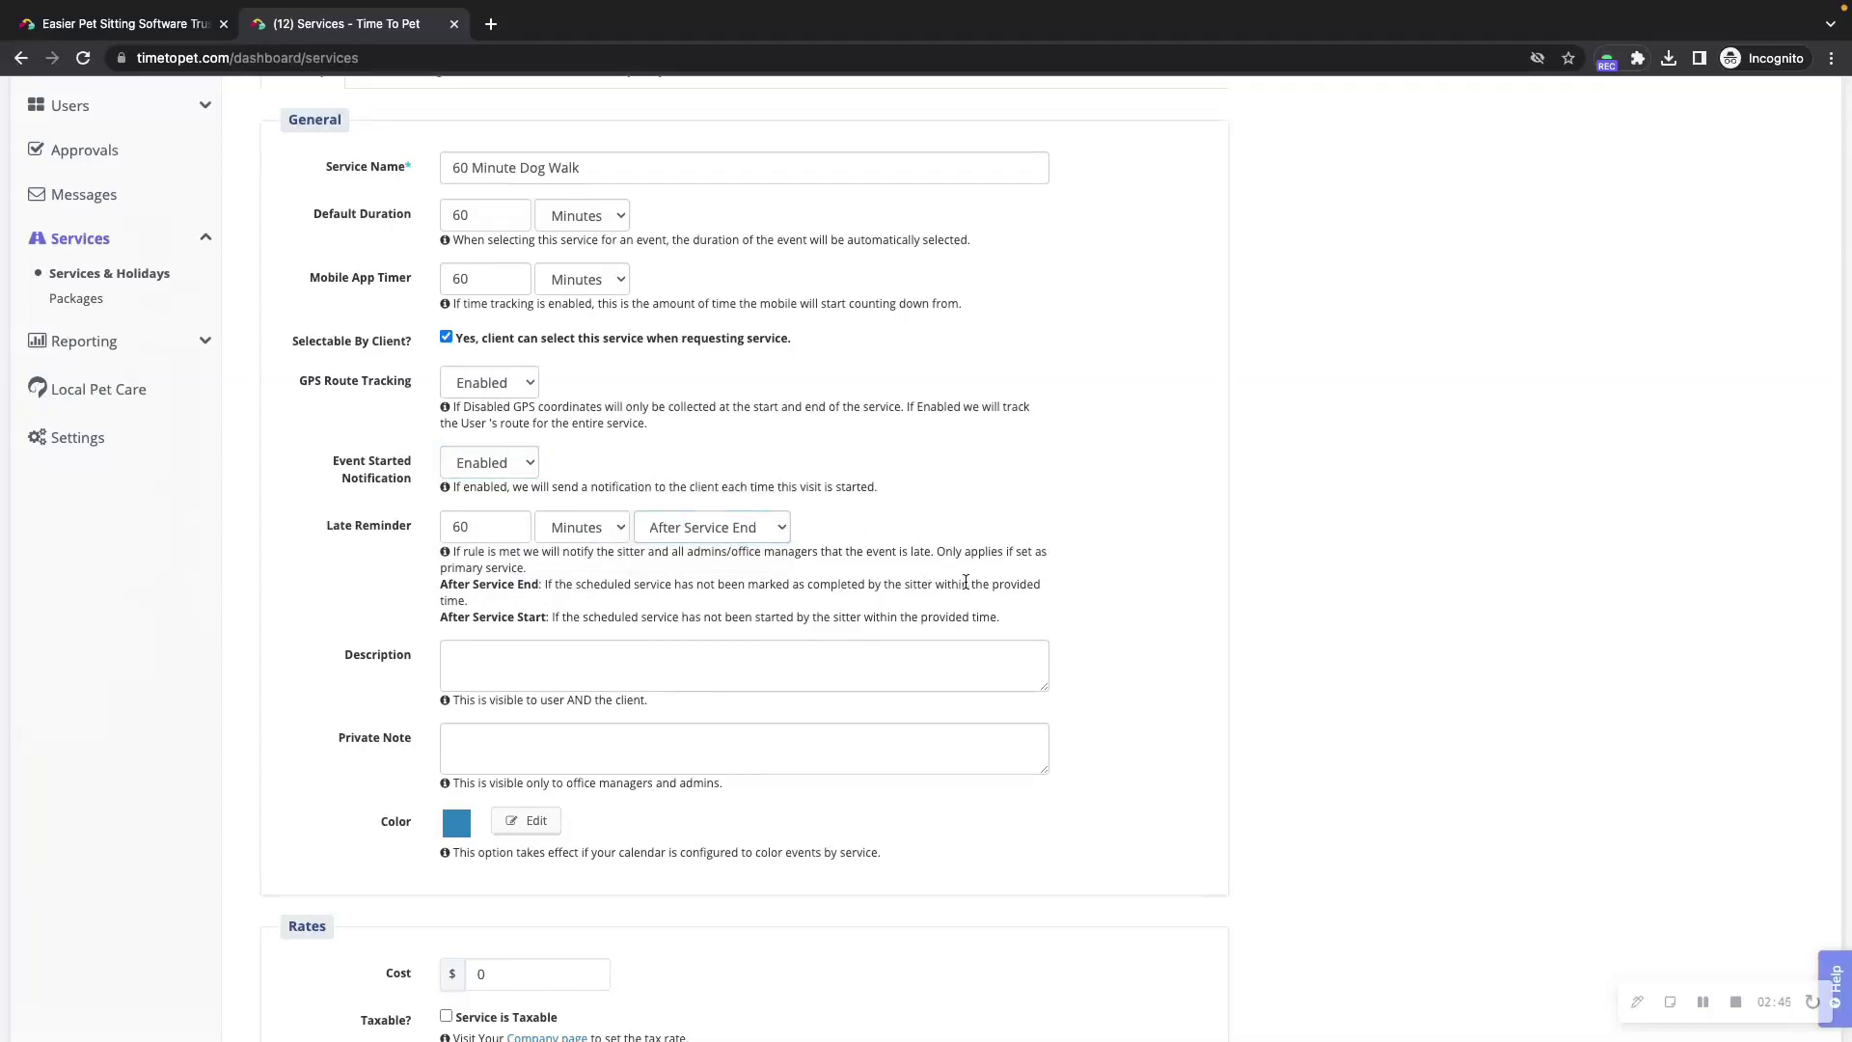
Leave the description blank and give the service an orchid-pink colour
scroll(966, 583, down, 2)
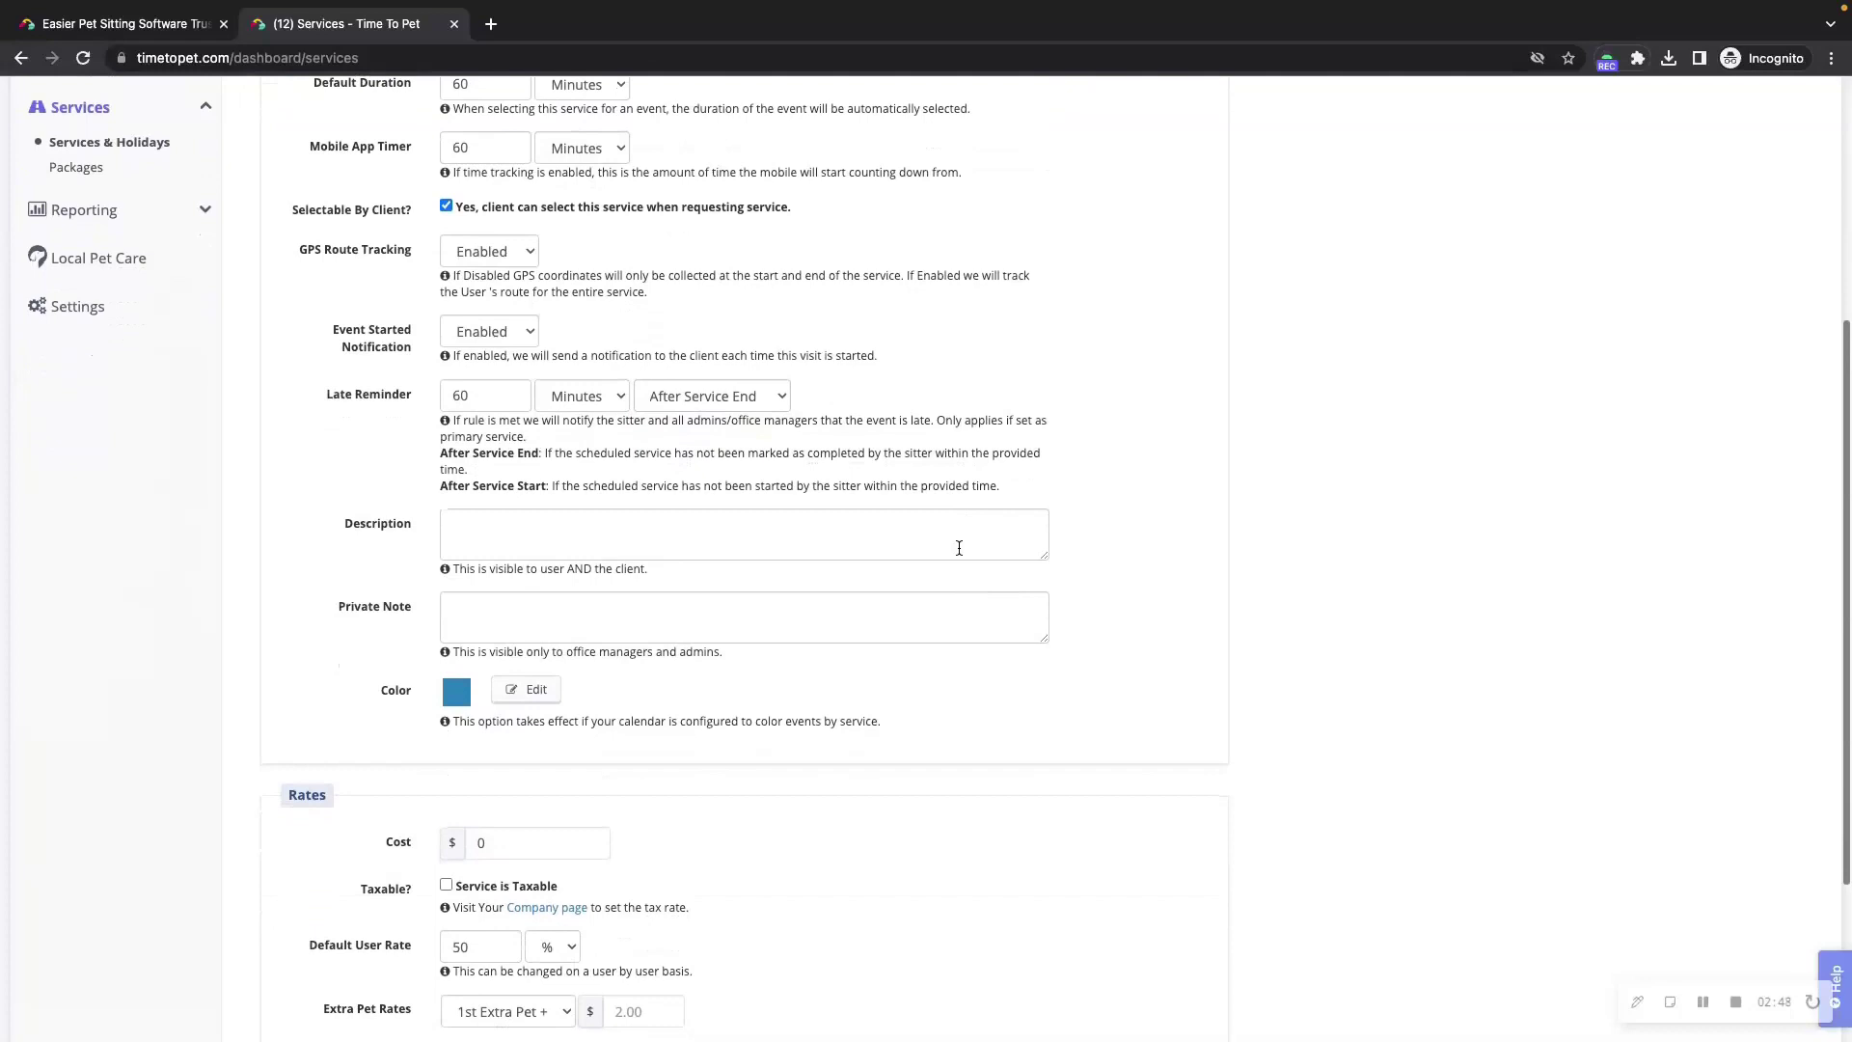
click(959, 548)
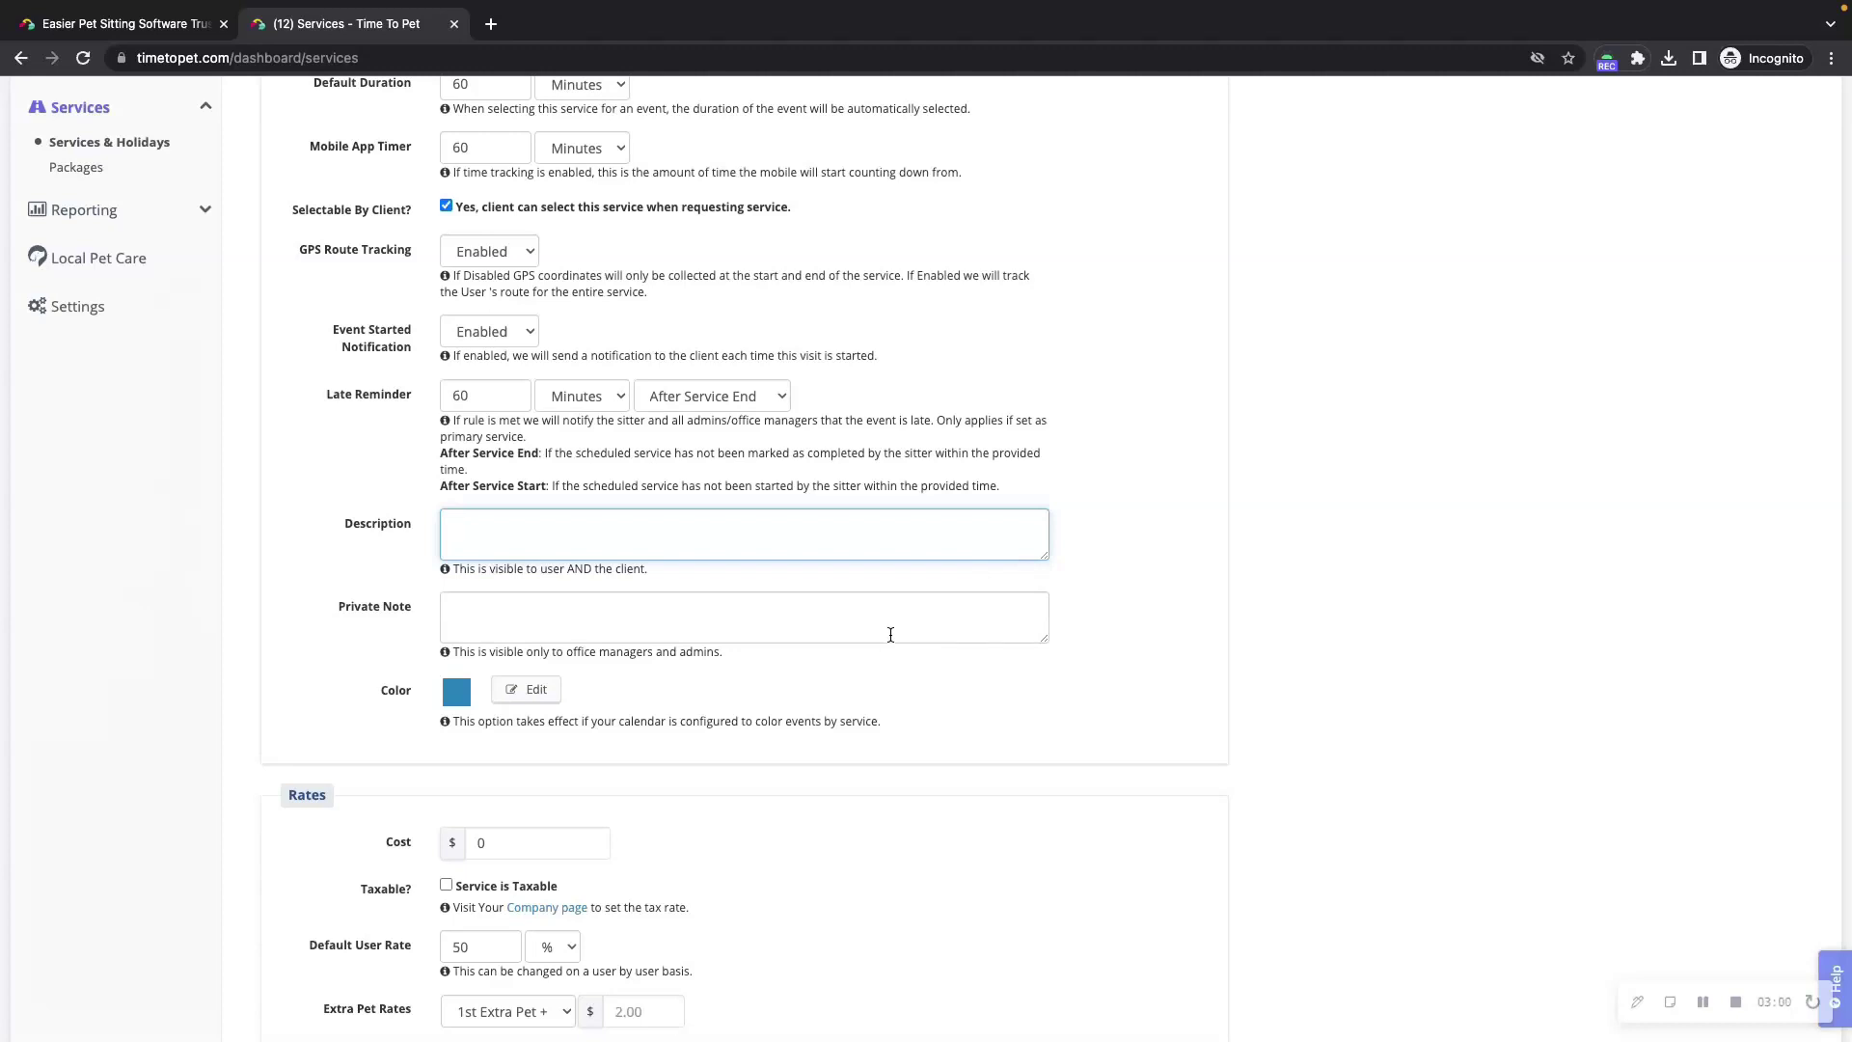
click(853, 687)
scroll(851, 687, down, 2)
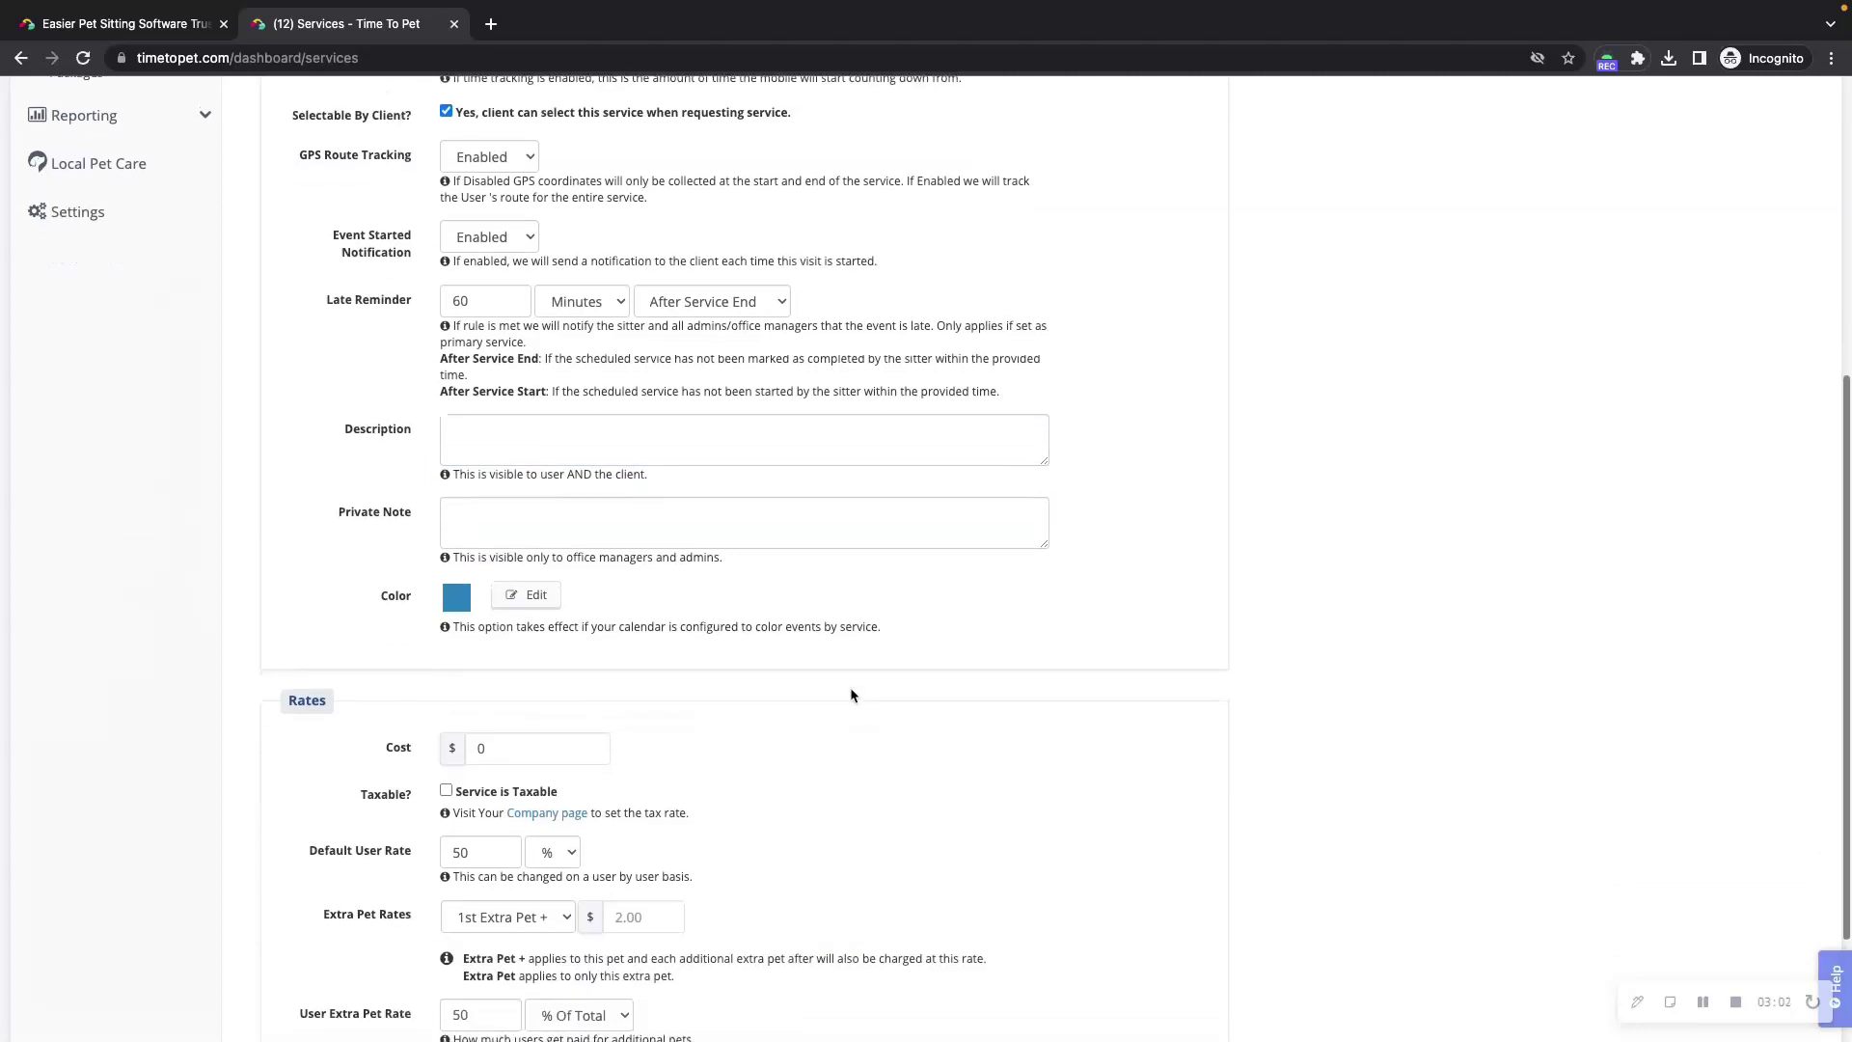
click(515, 597)
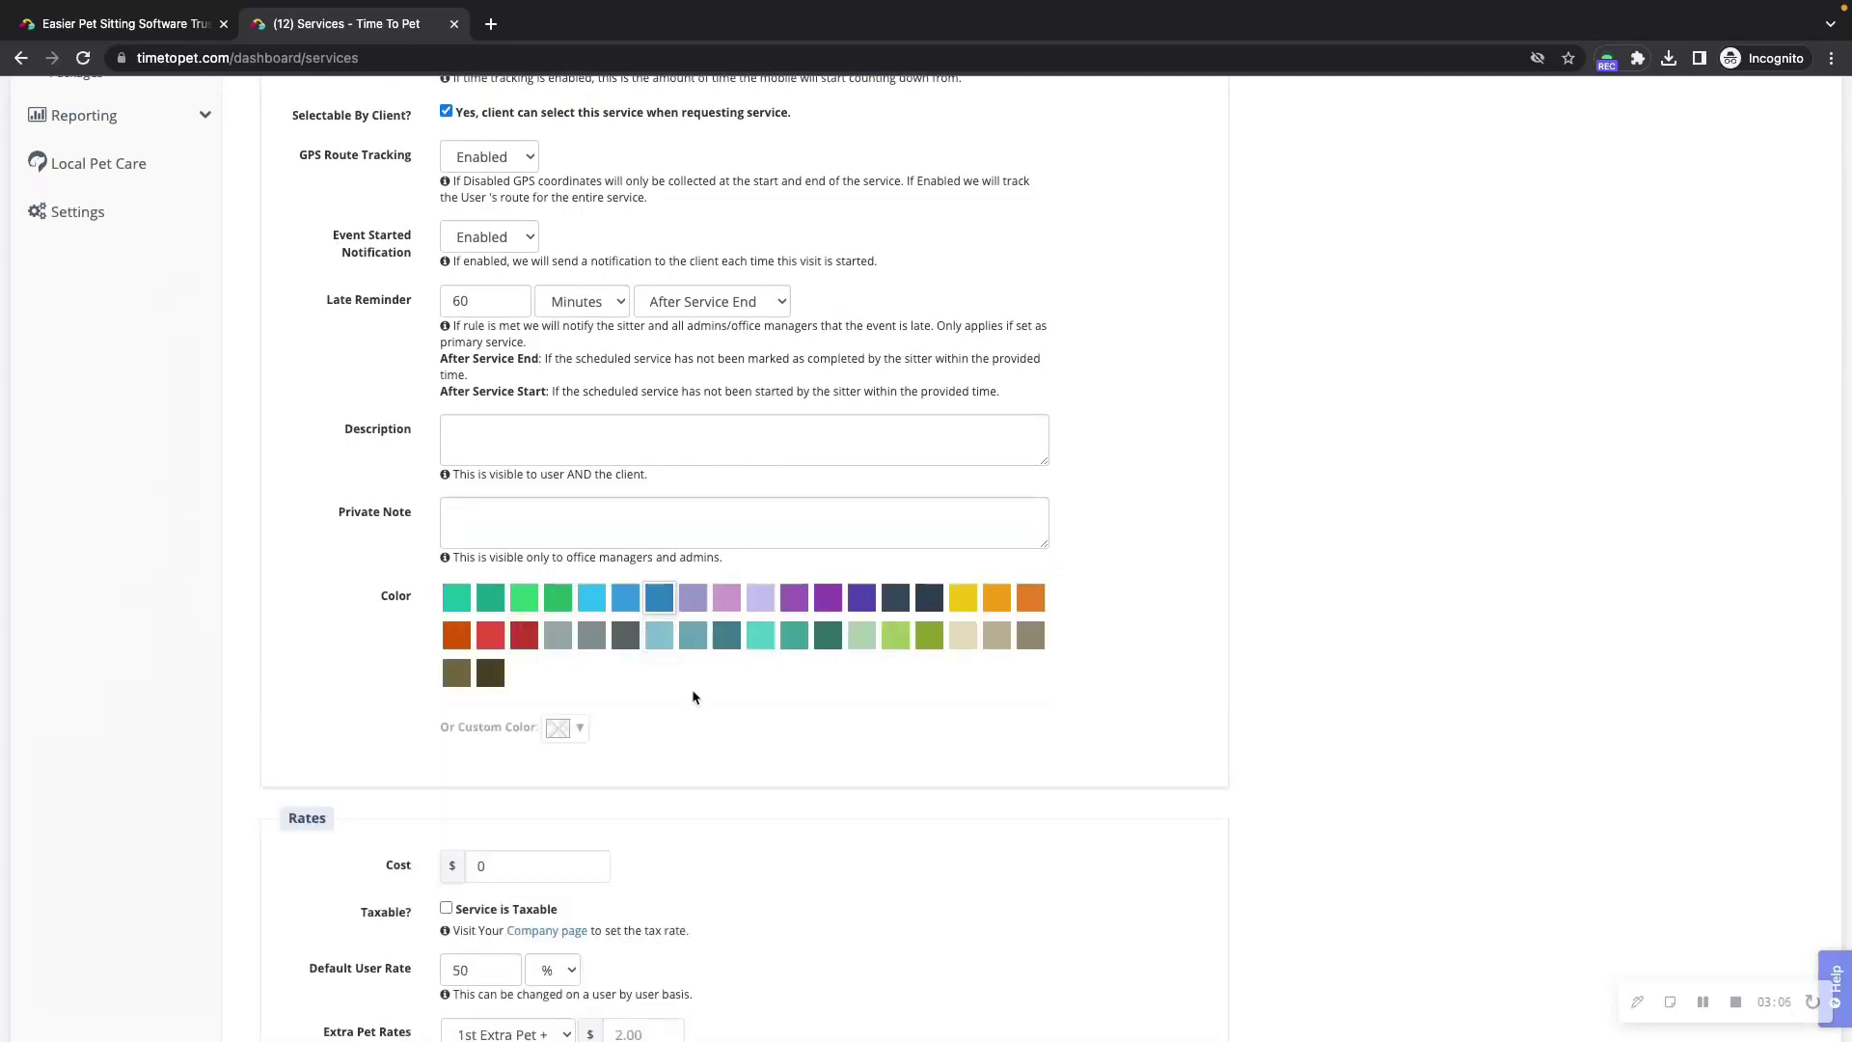
click(729, 601)
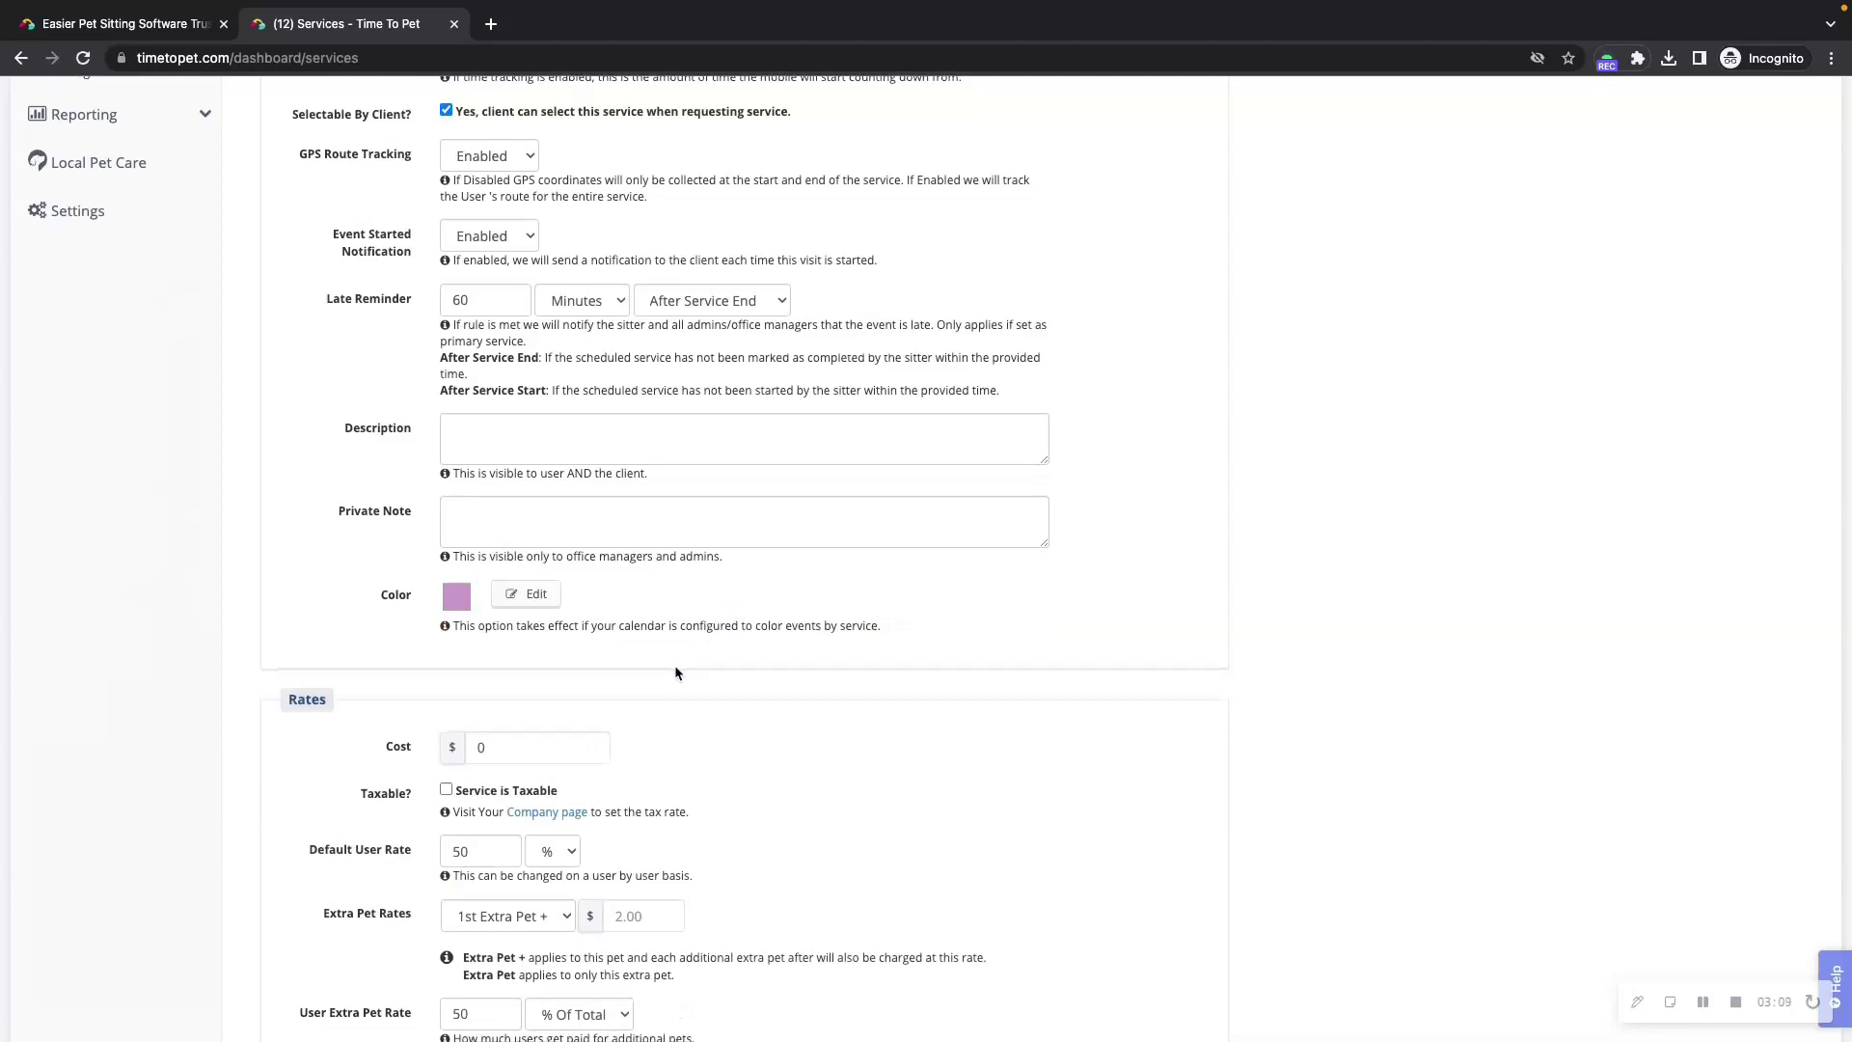
scroll(673, 583, down, 3)
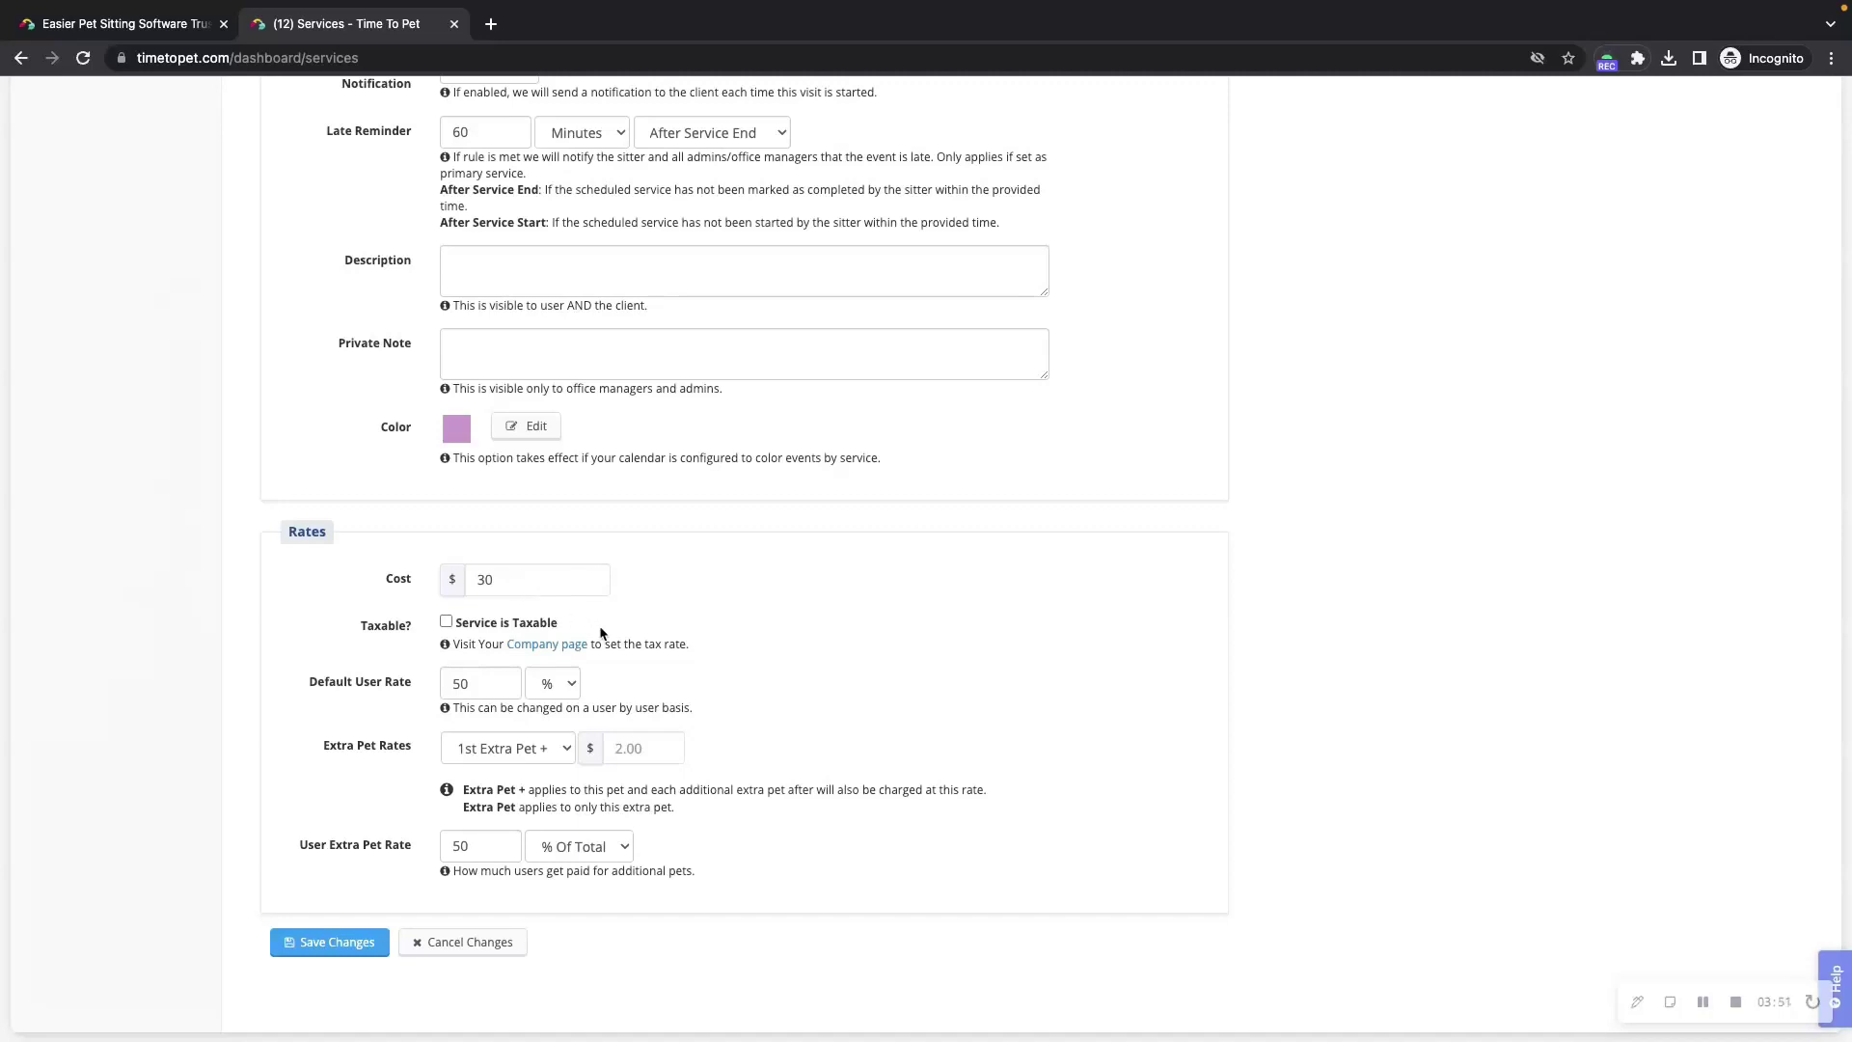
click(446, 623)
click(447, 623)
click(570, 685)
click(570, 667)
click(570, 691)
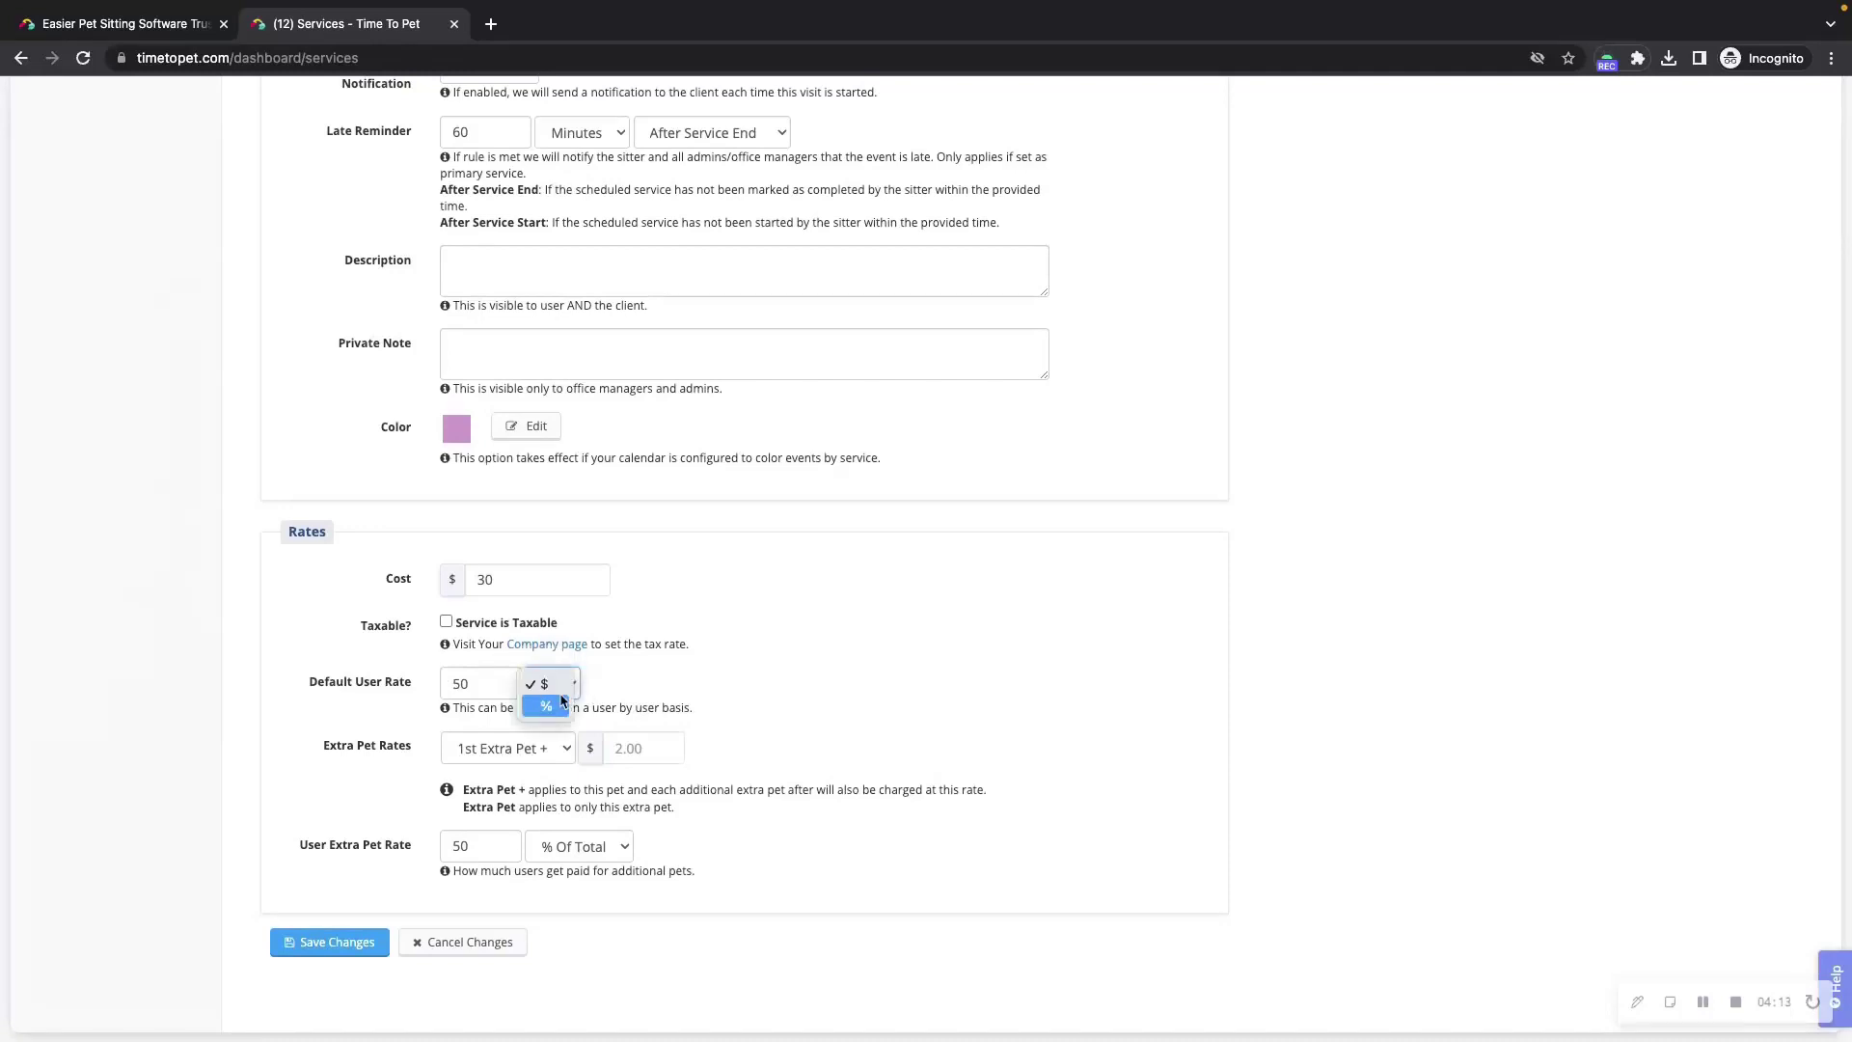
click(563, 702)
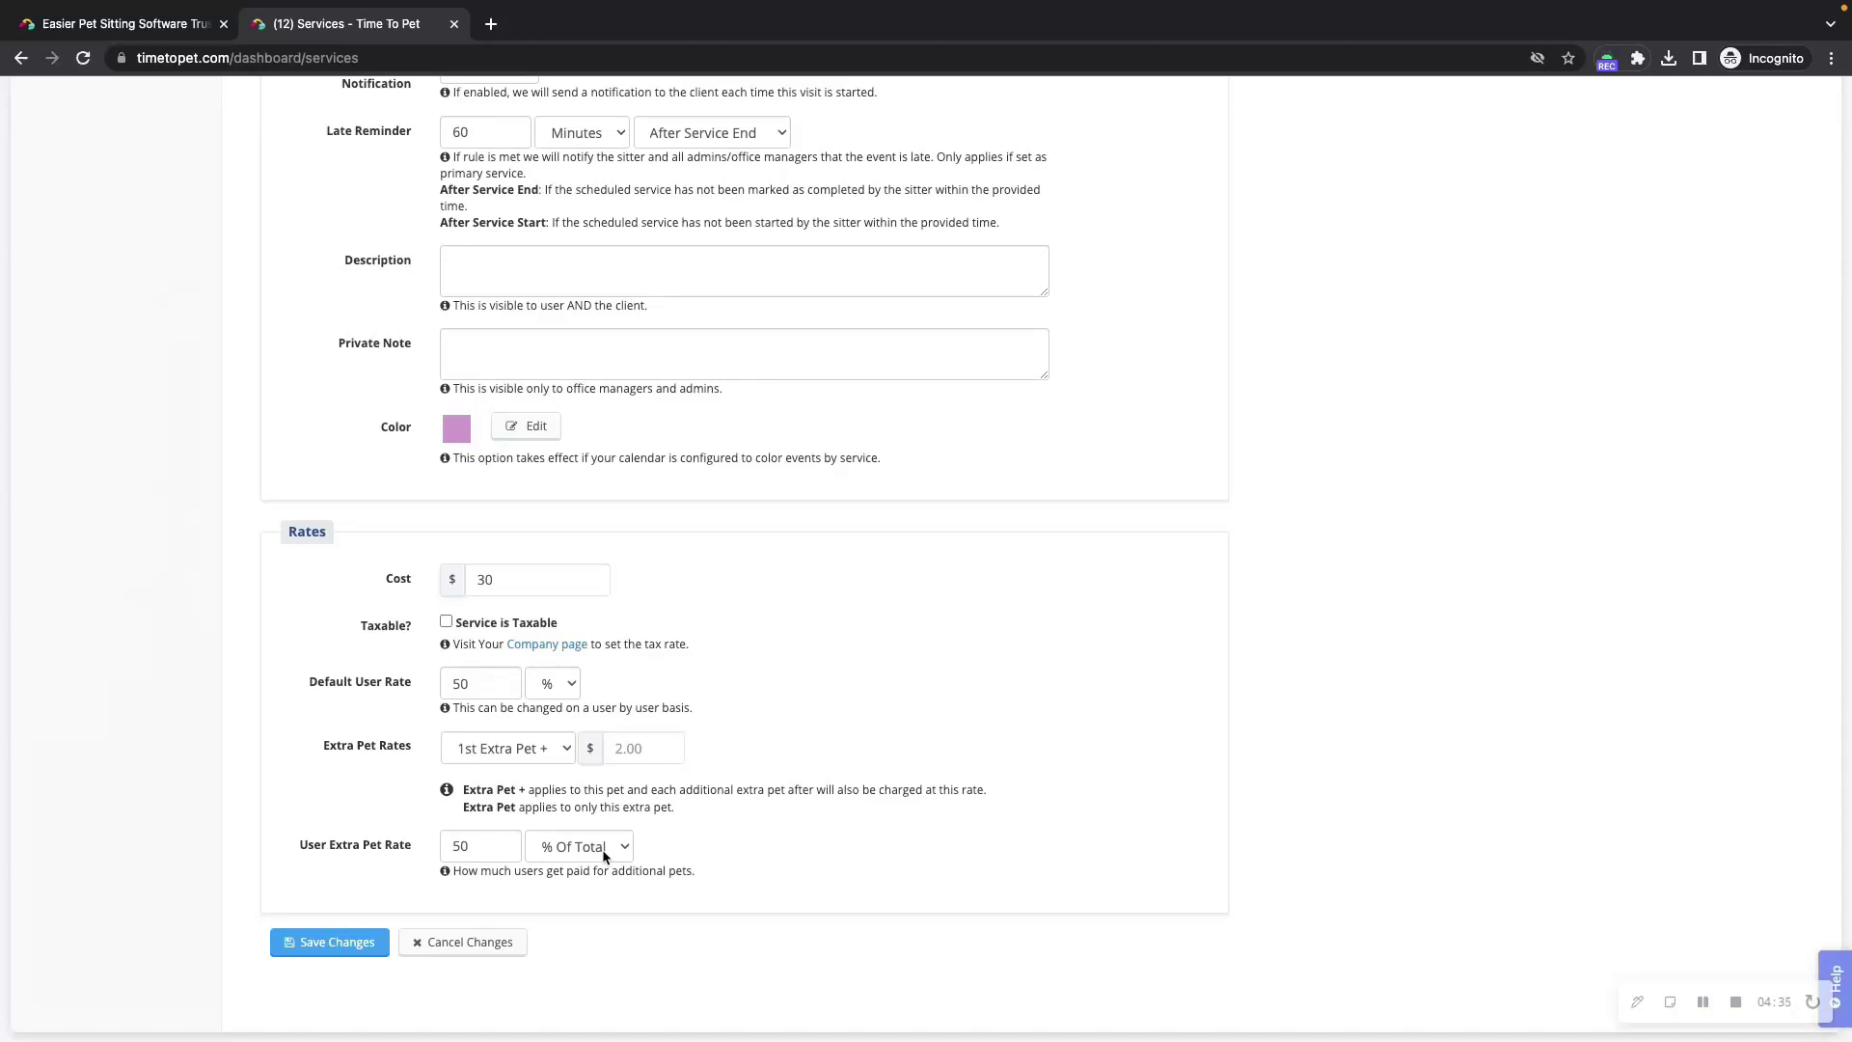
Charge $2 for the first extra pet and set rate types to 1st and 2nd Extra Pet
click(615, 744)
text(2)
click(565, 757)
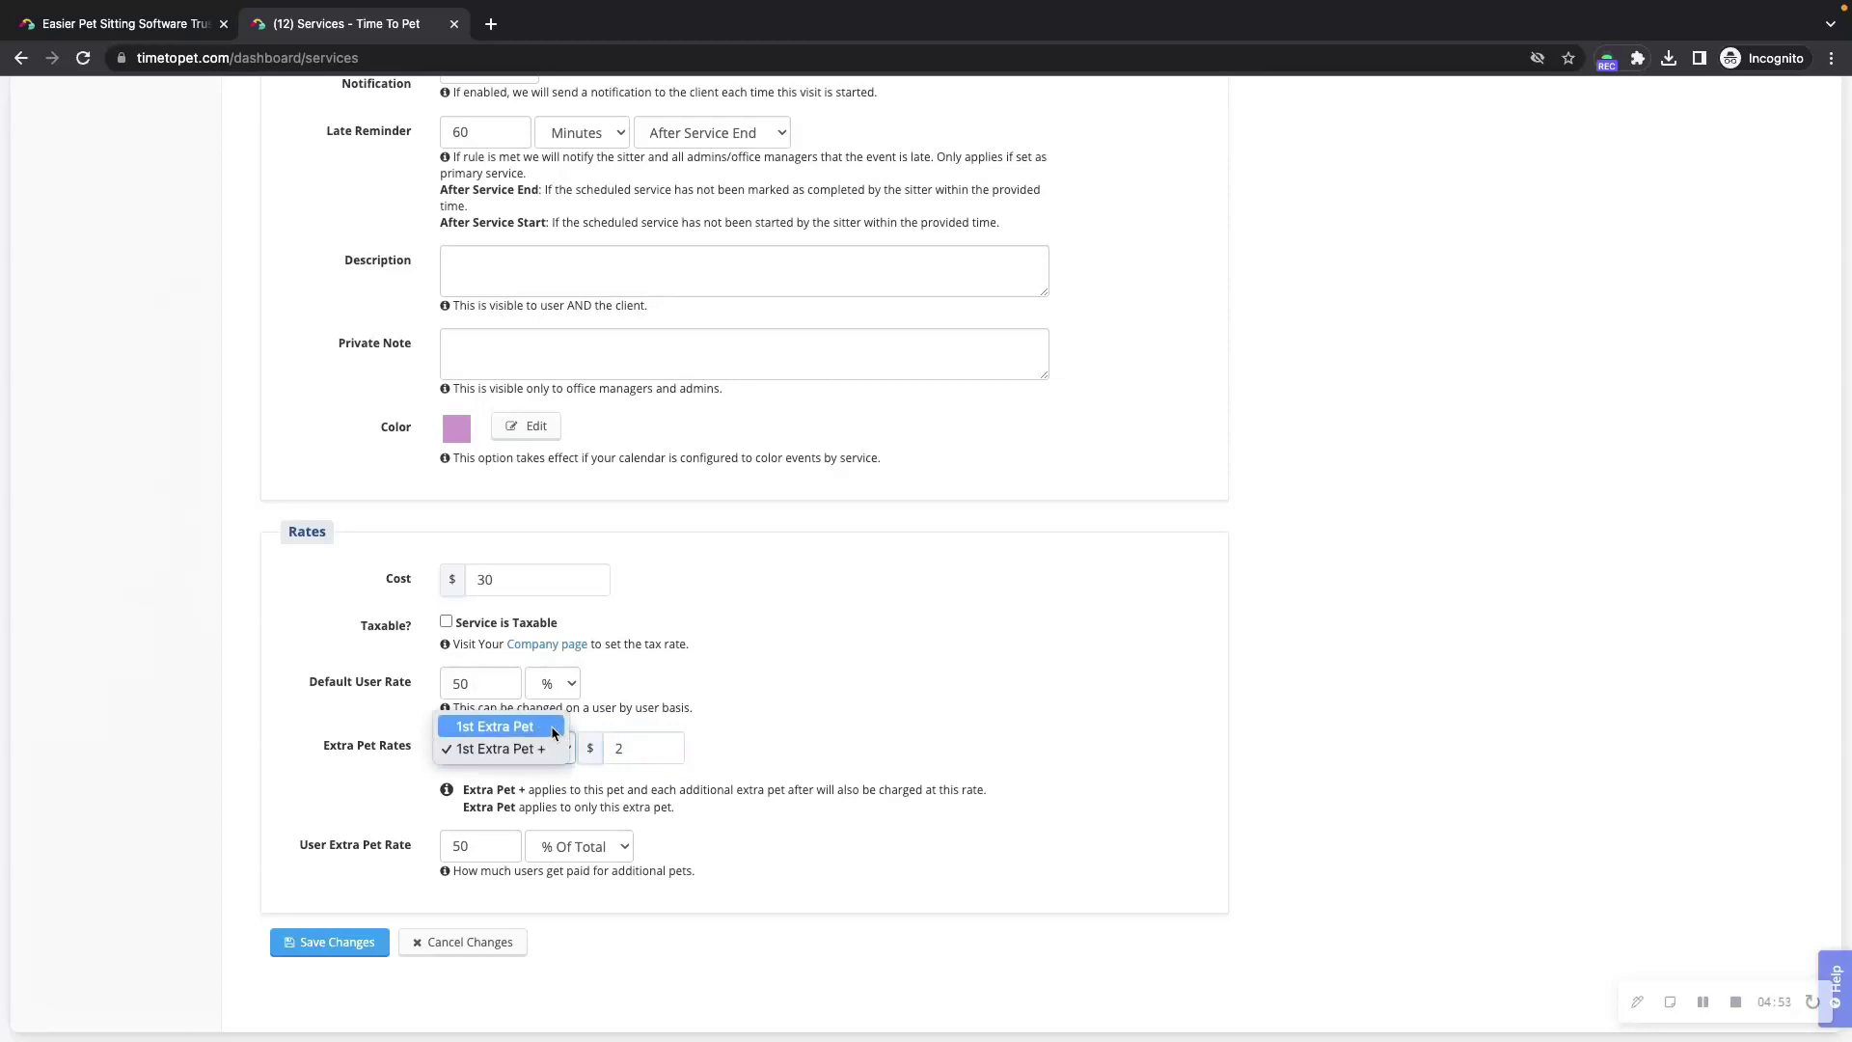
click(555, 733)
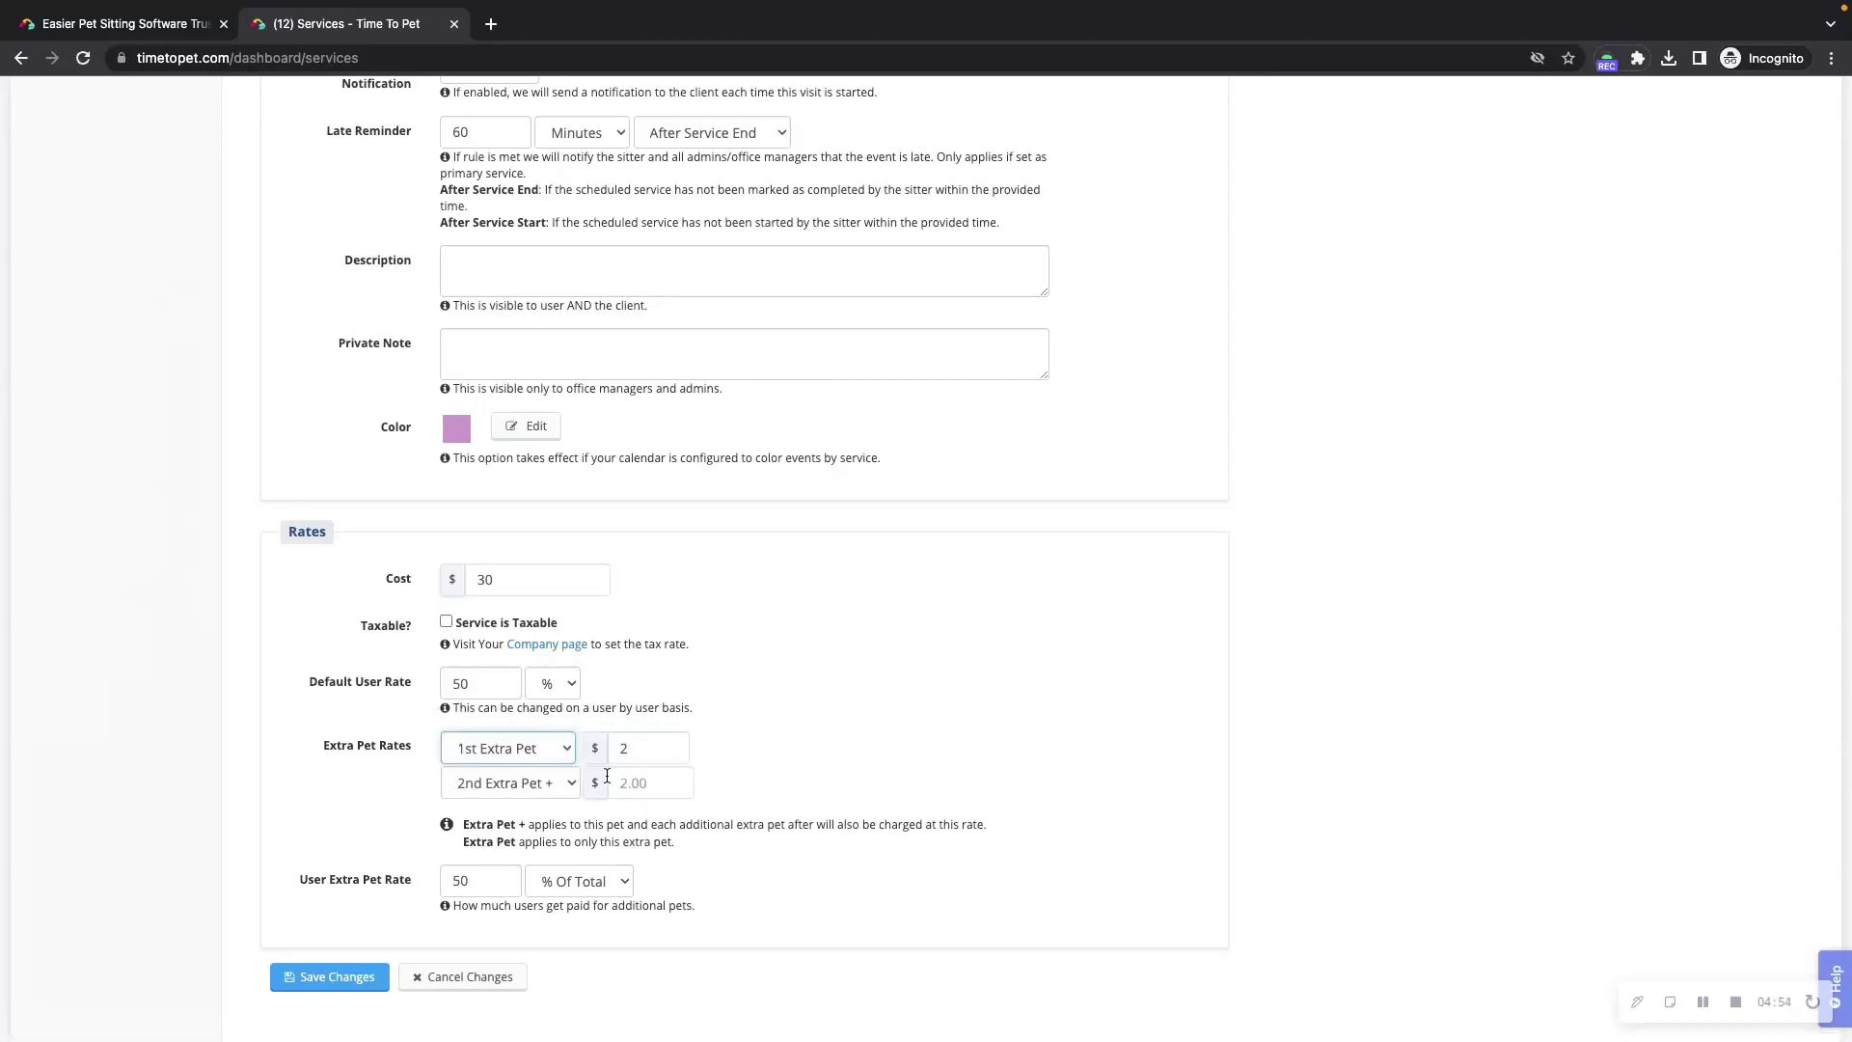
click(556, 797)
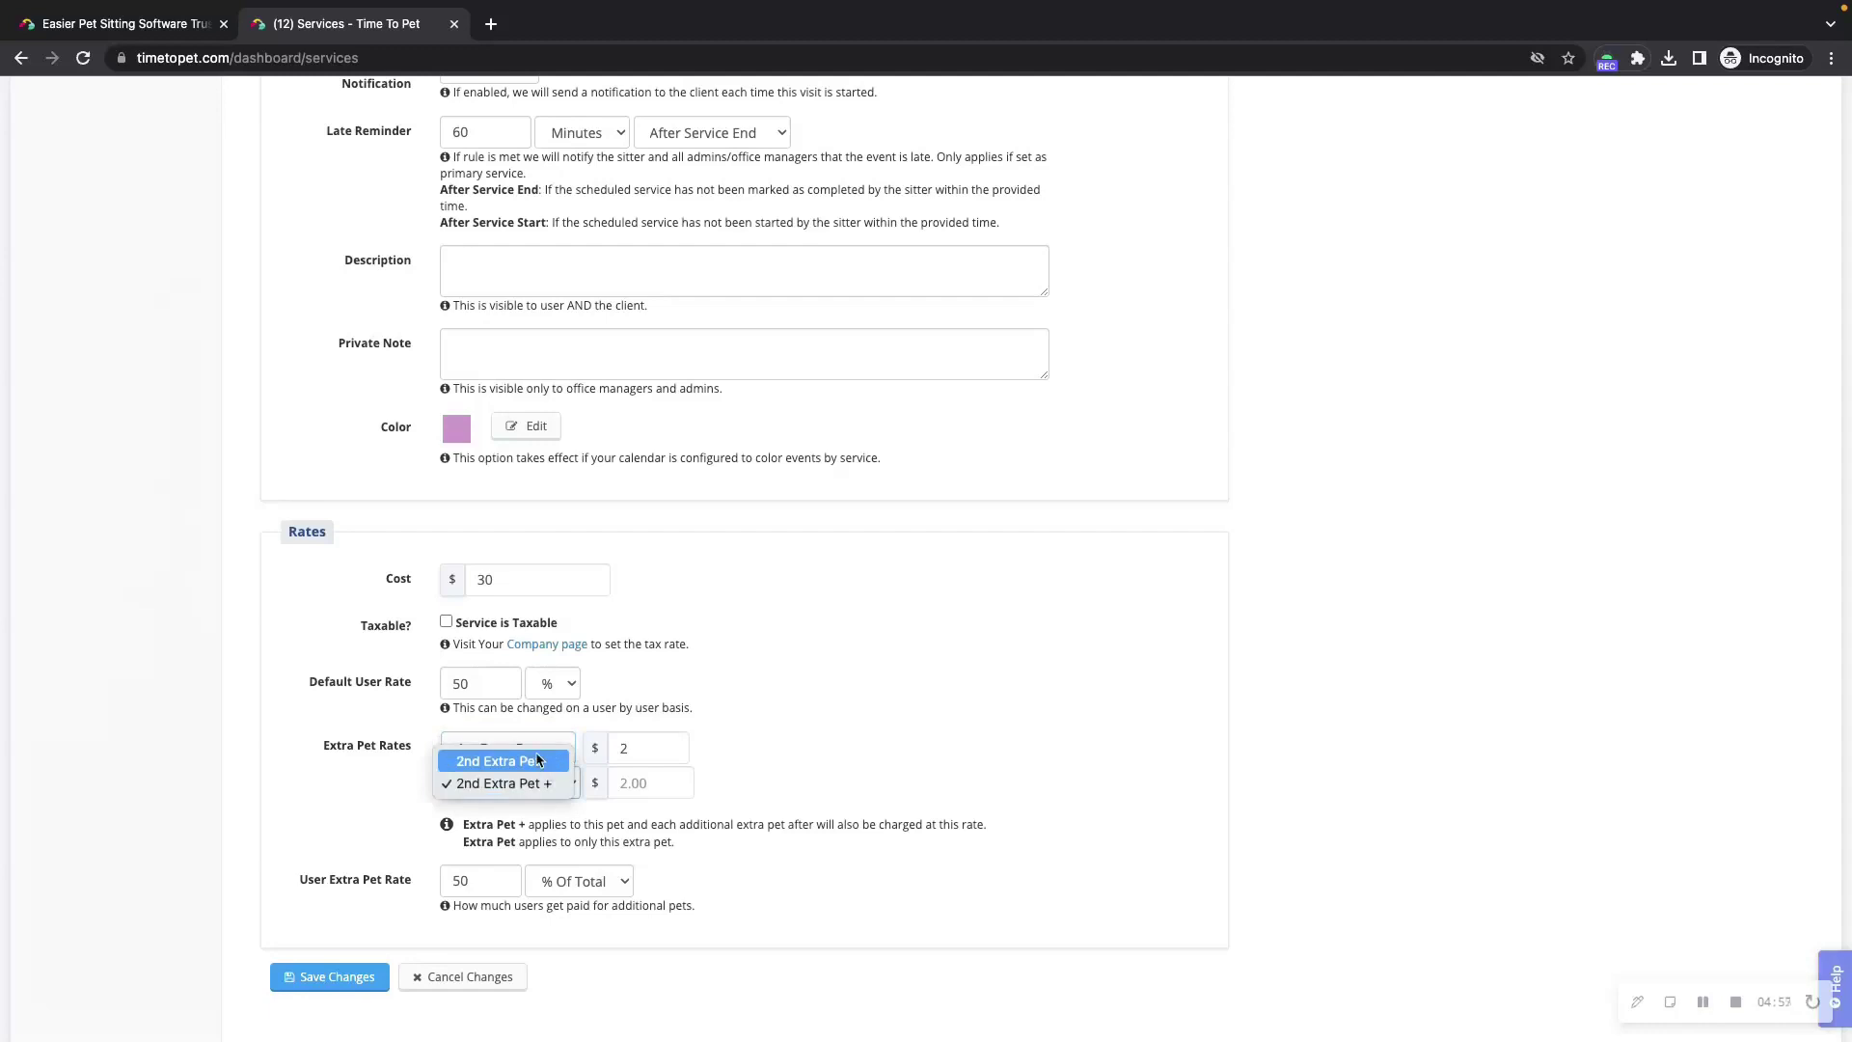
click(537, 762)
Charge $3 for the 2nd extra pet and $4 for the 3rd onward, then open Scheduling
click(629, 783)
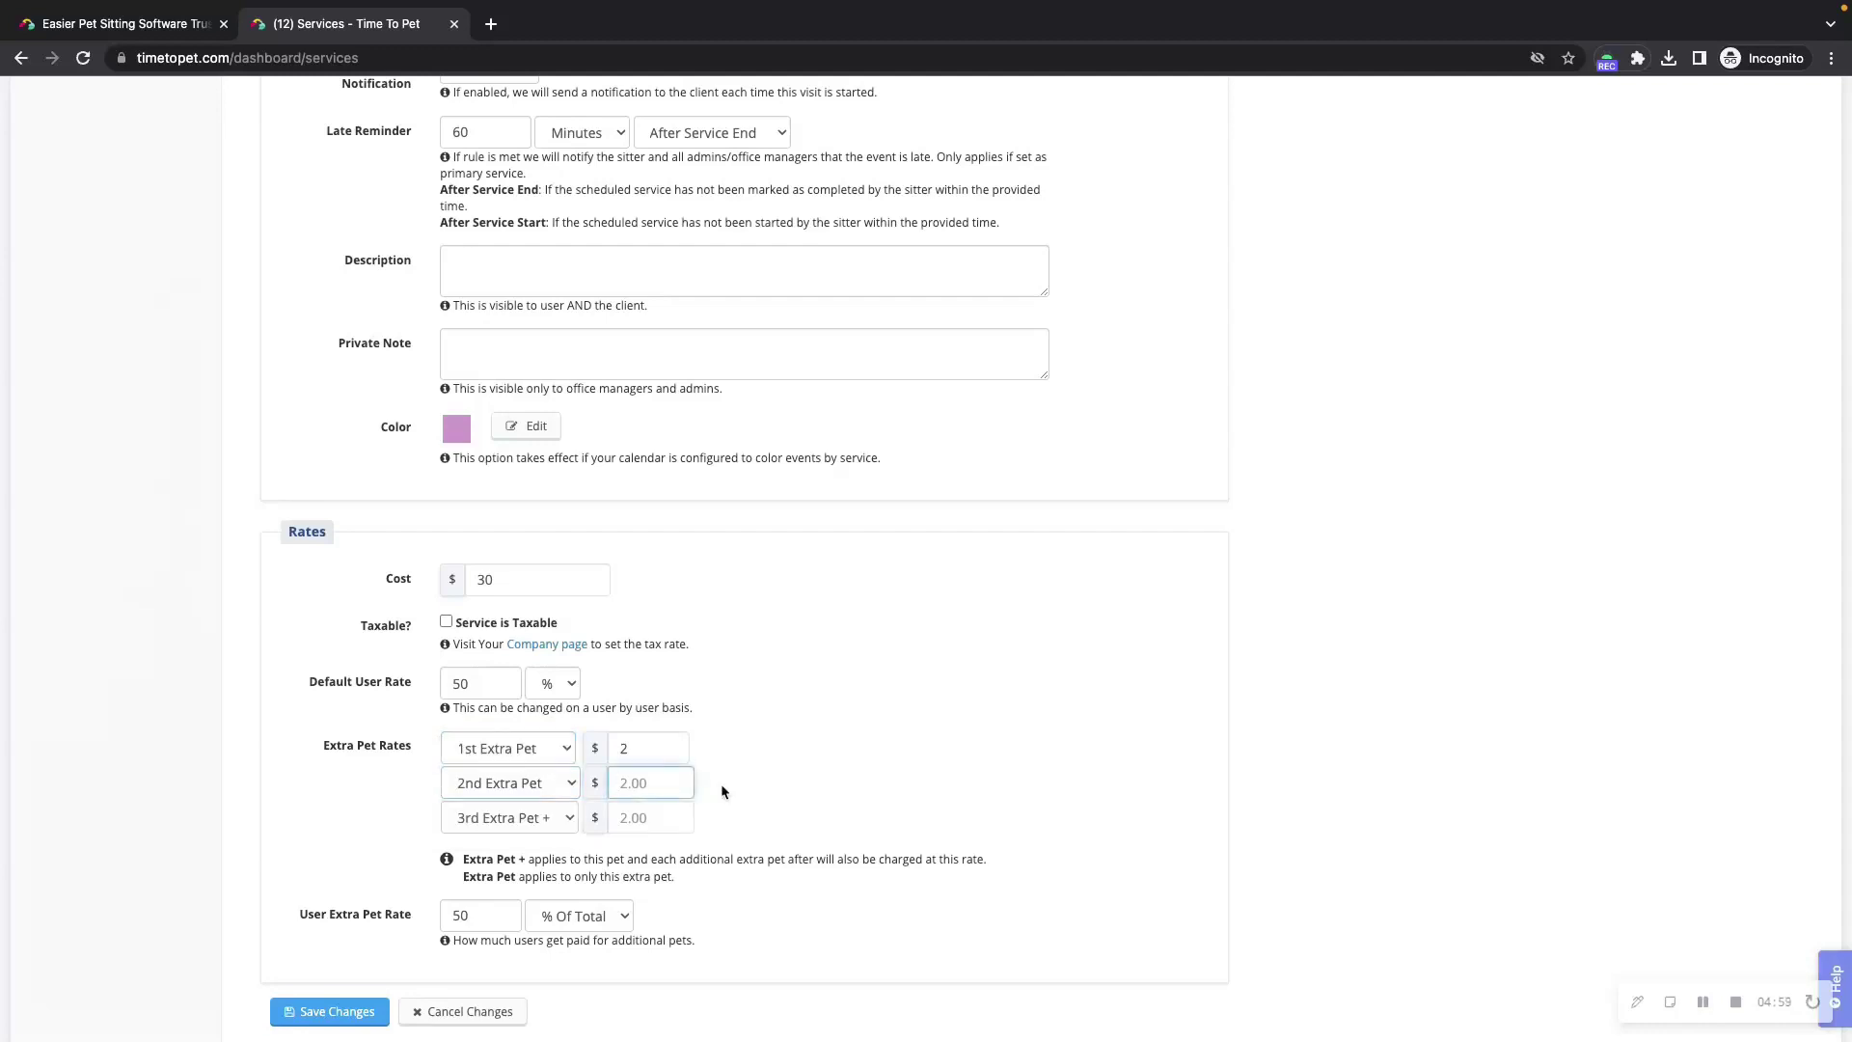
text(3)
key(Tab)
text(4)
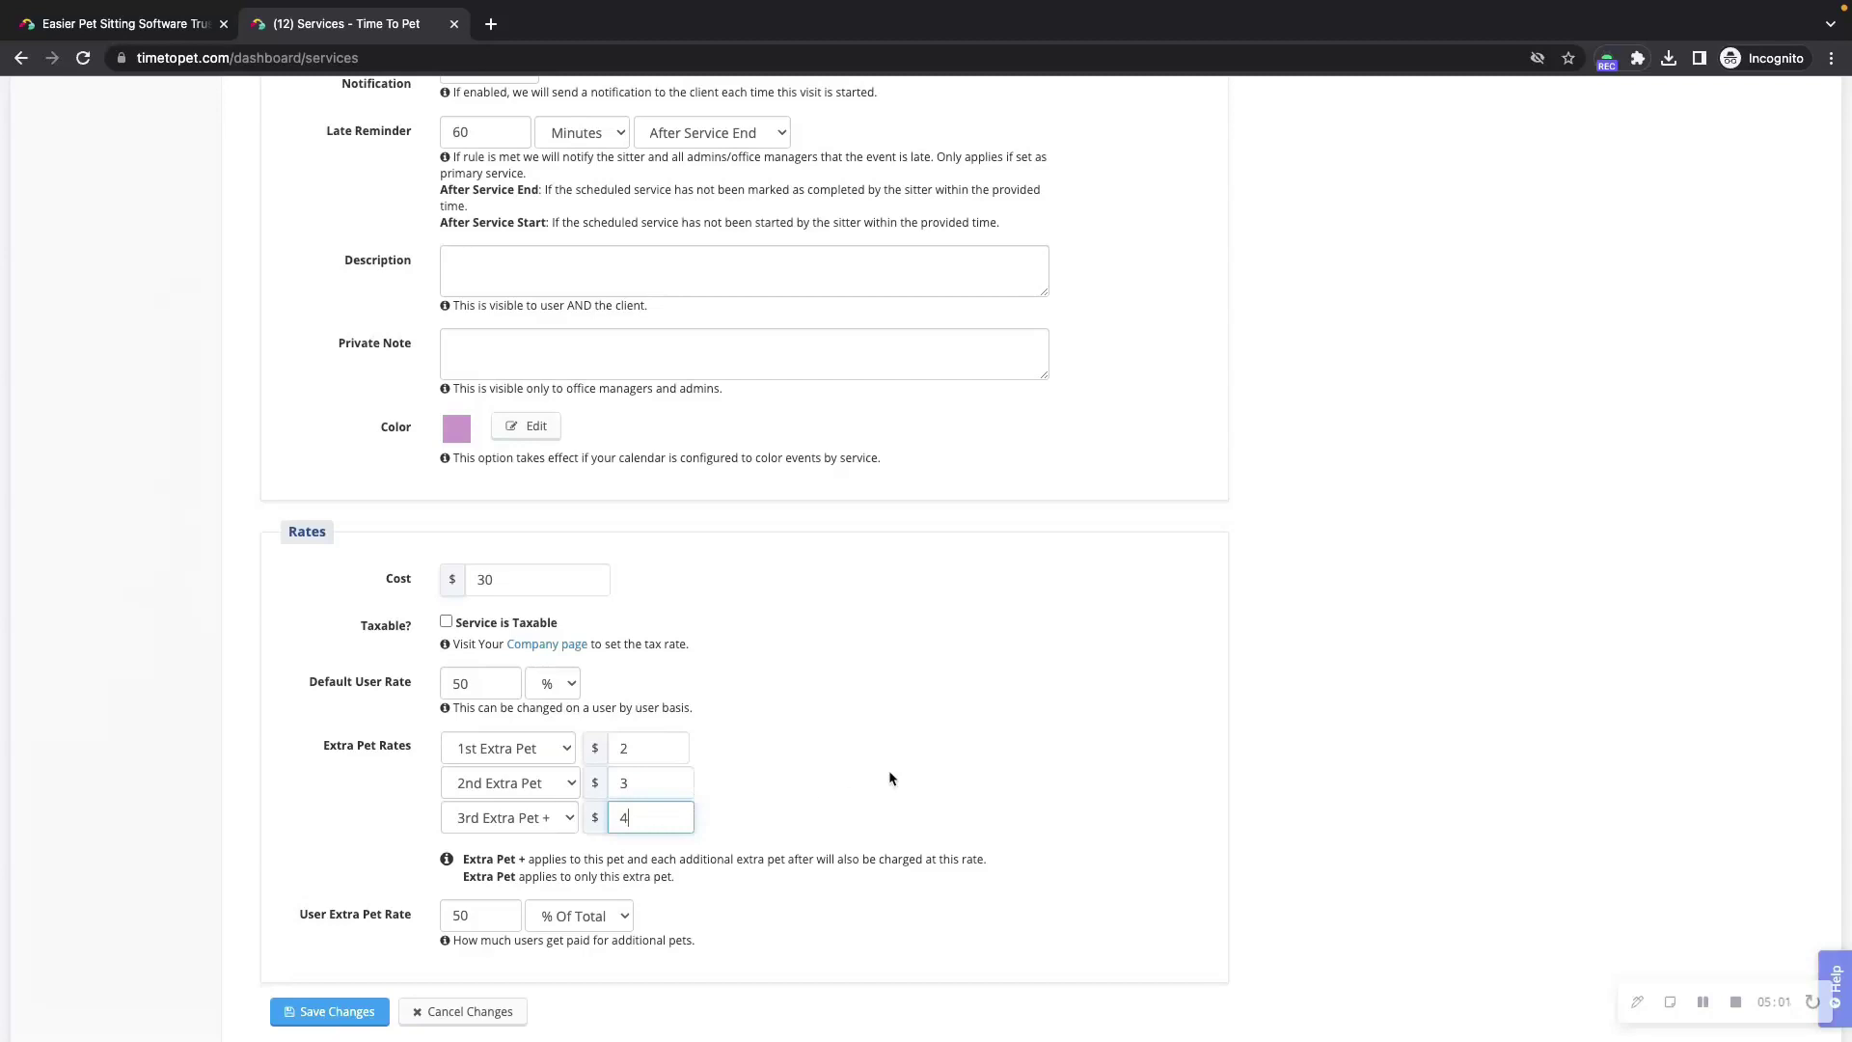
click(890, 777)
scroll(982, 783, up, 7)
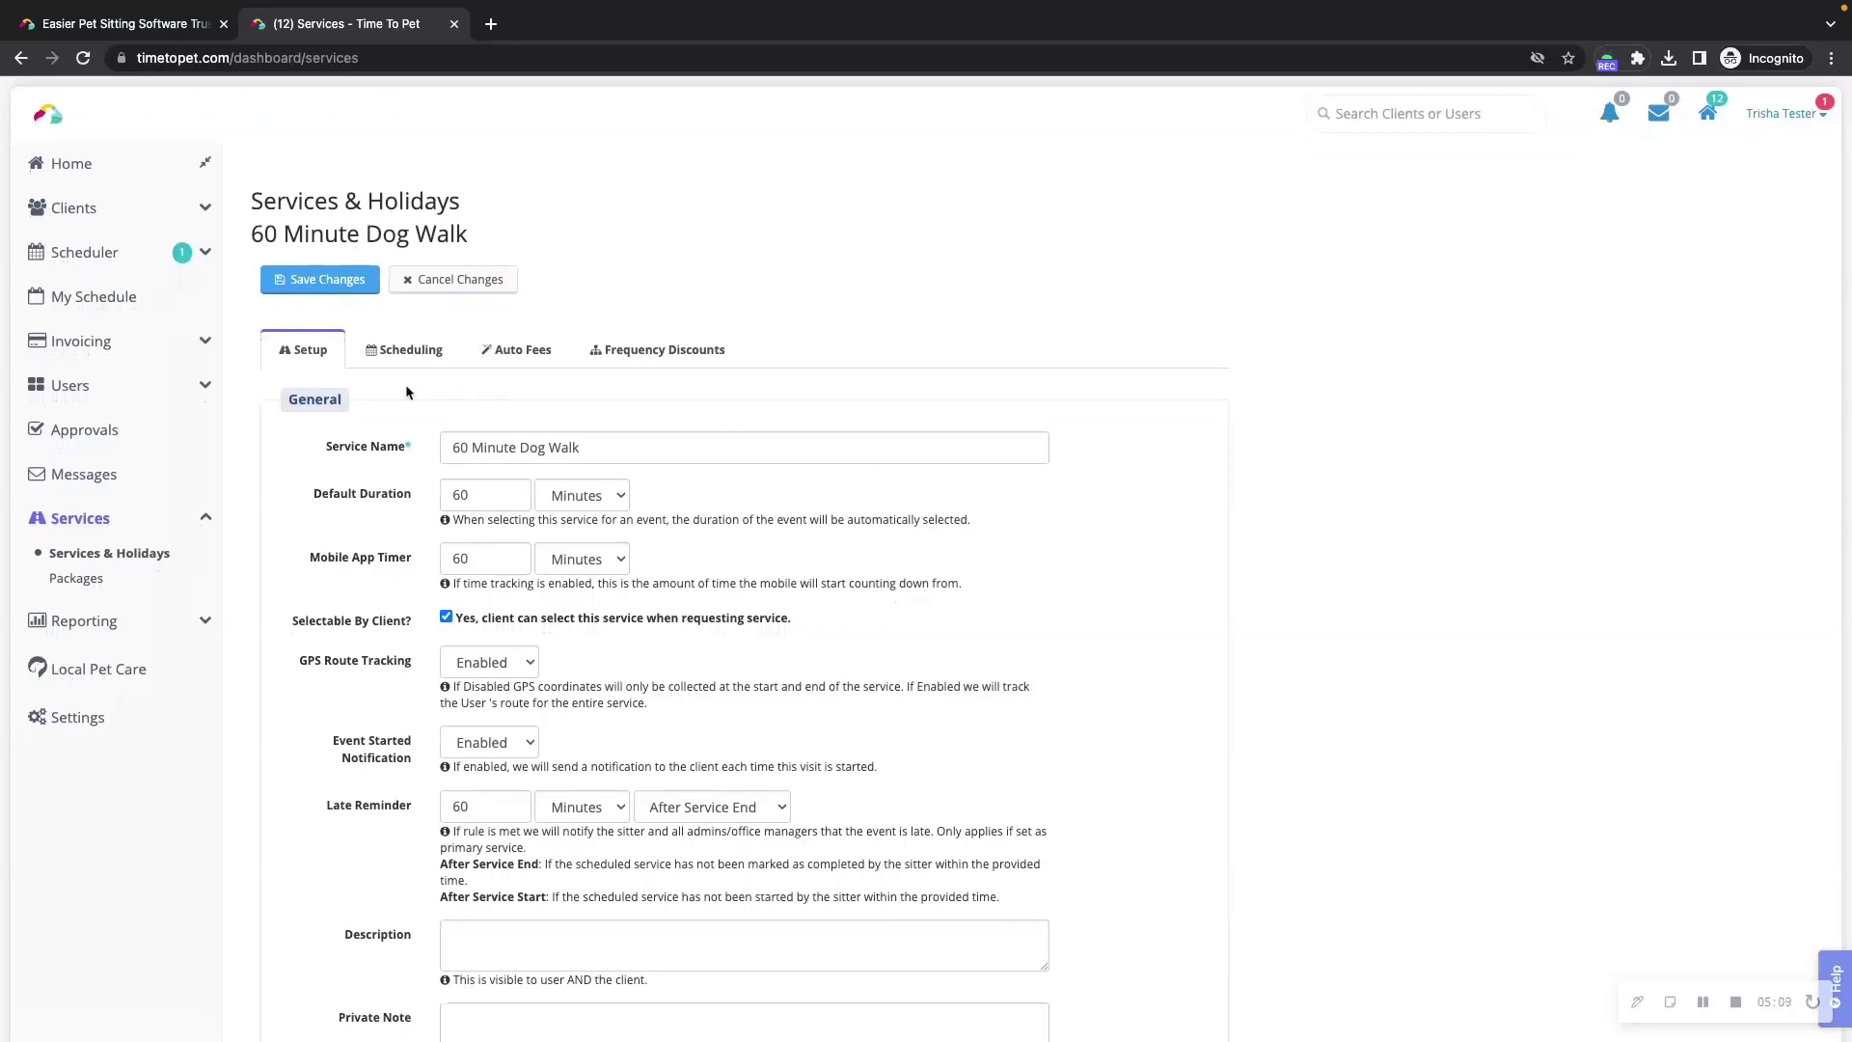
click(372, 347)
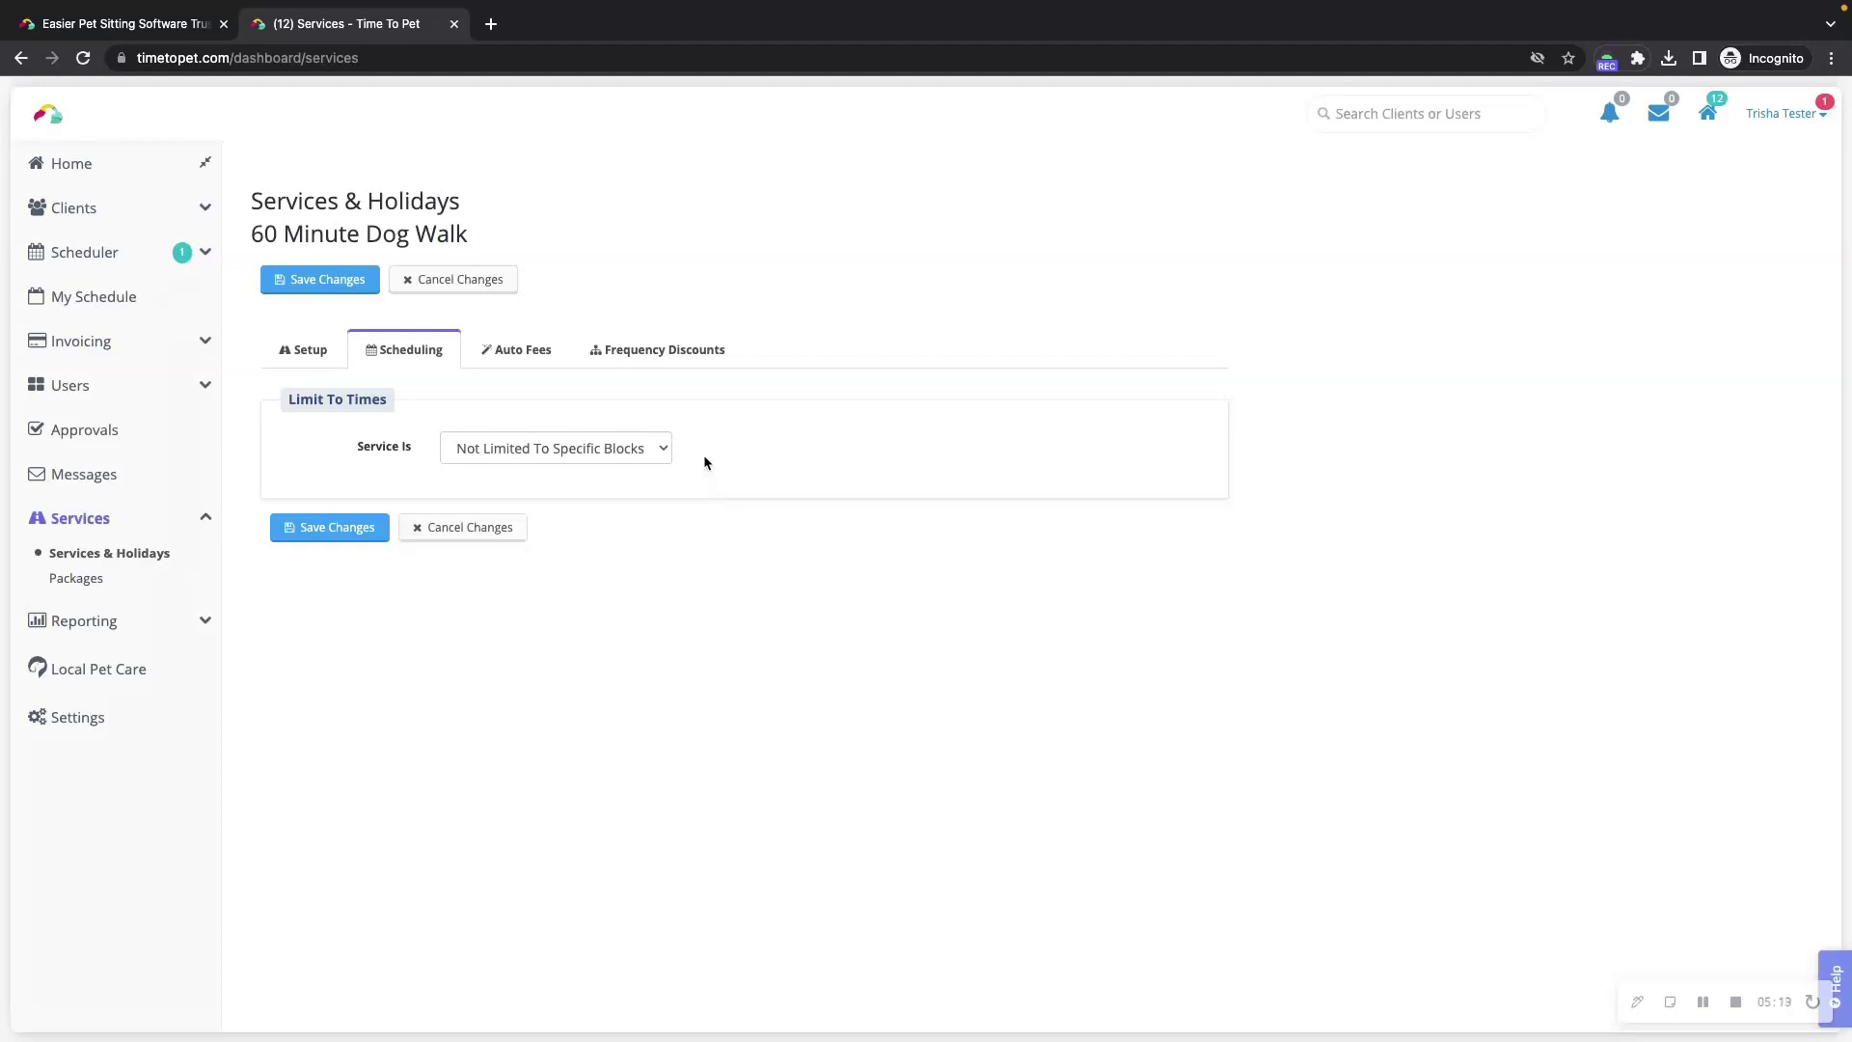
Limit the service to Early Morning, Morning and Afternoon blocks on every day
click(656, 448)
click(540, 467)
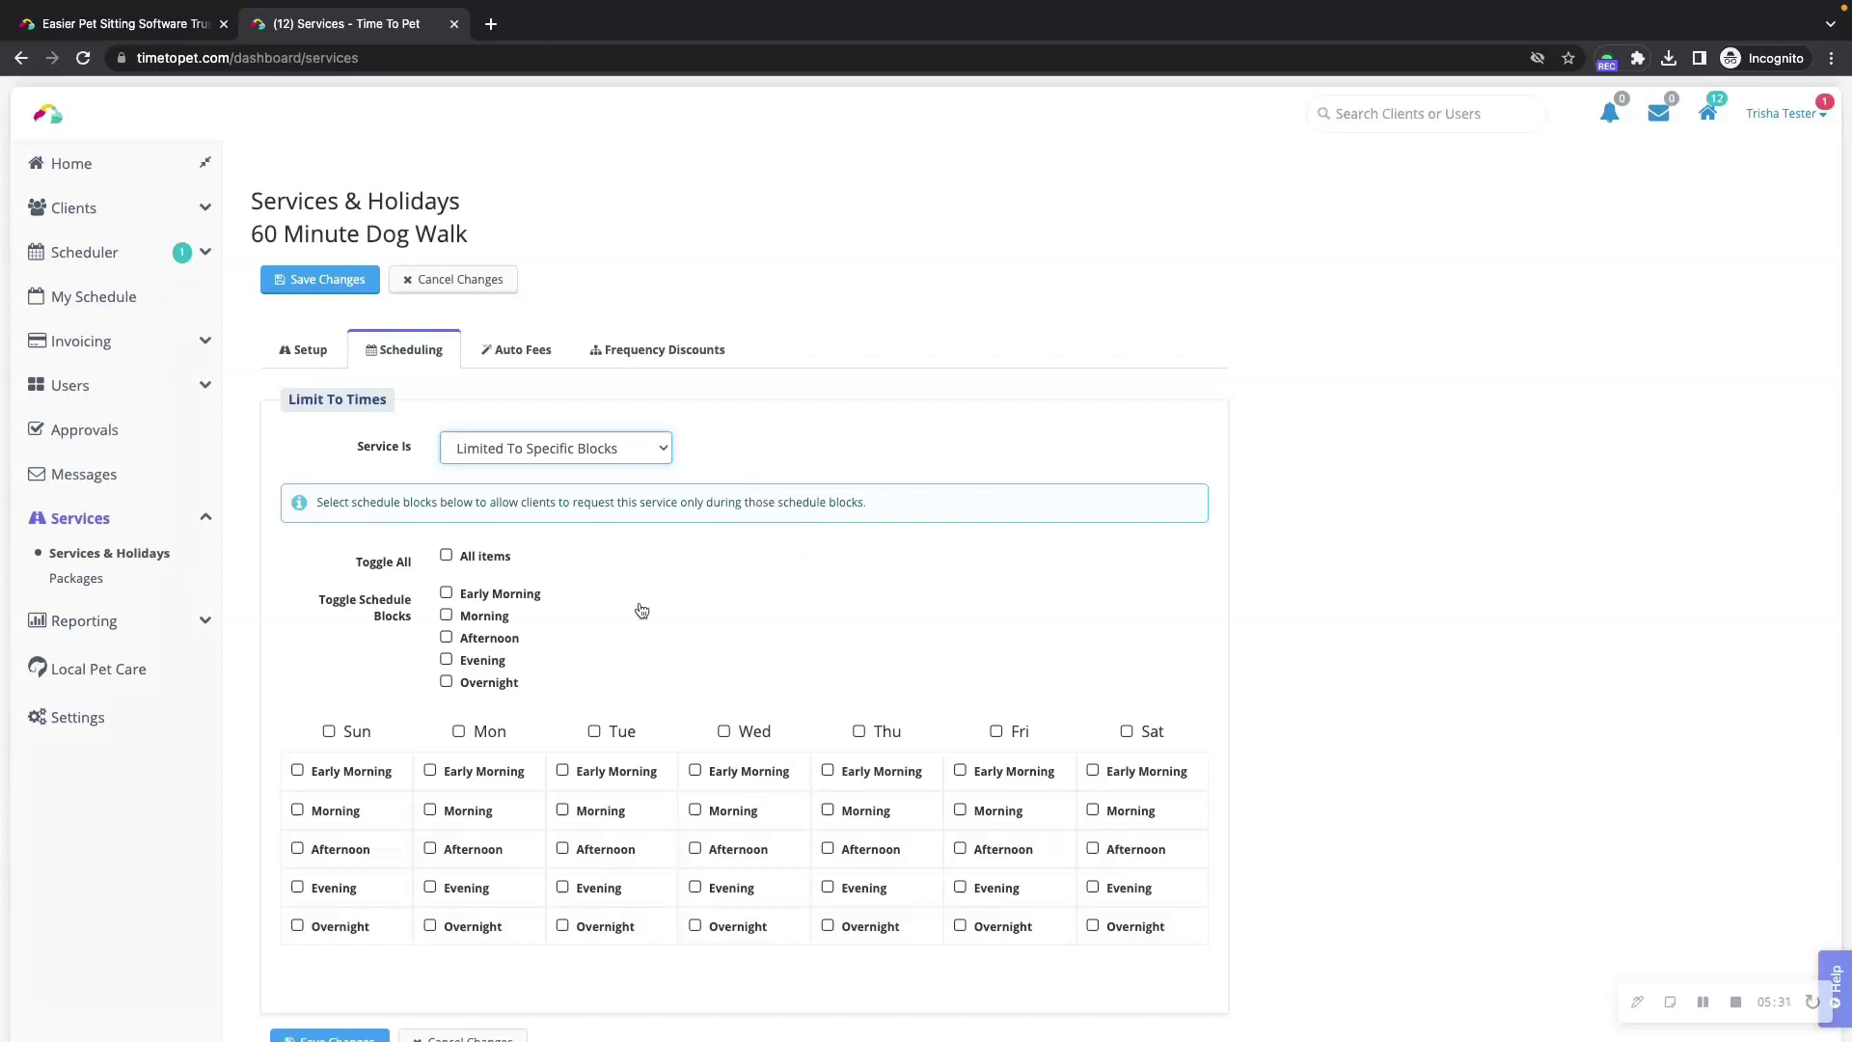
scroll(642, 609, down, 2)
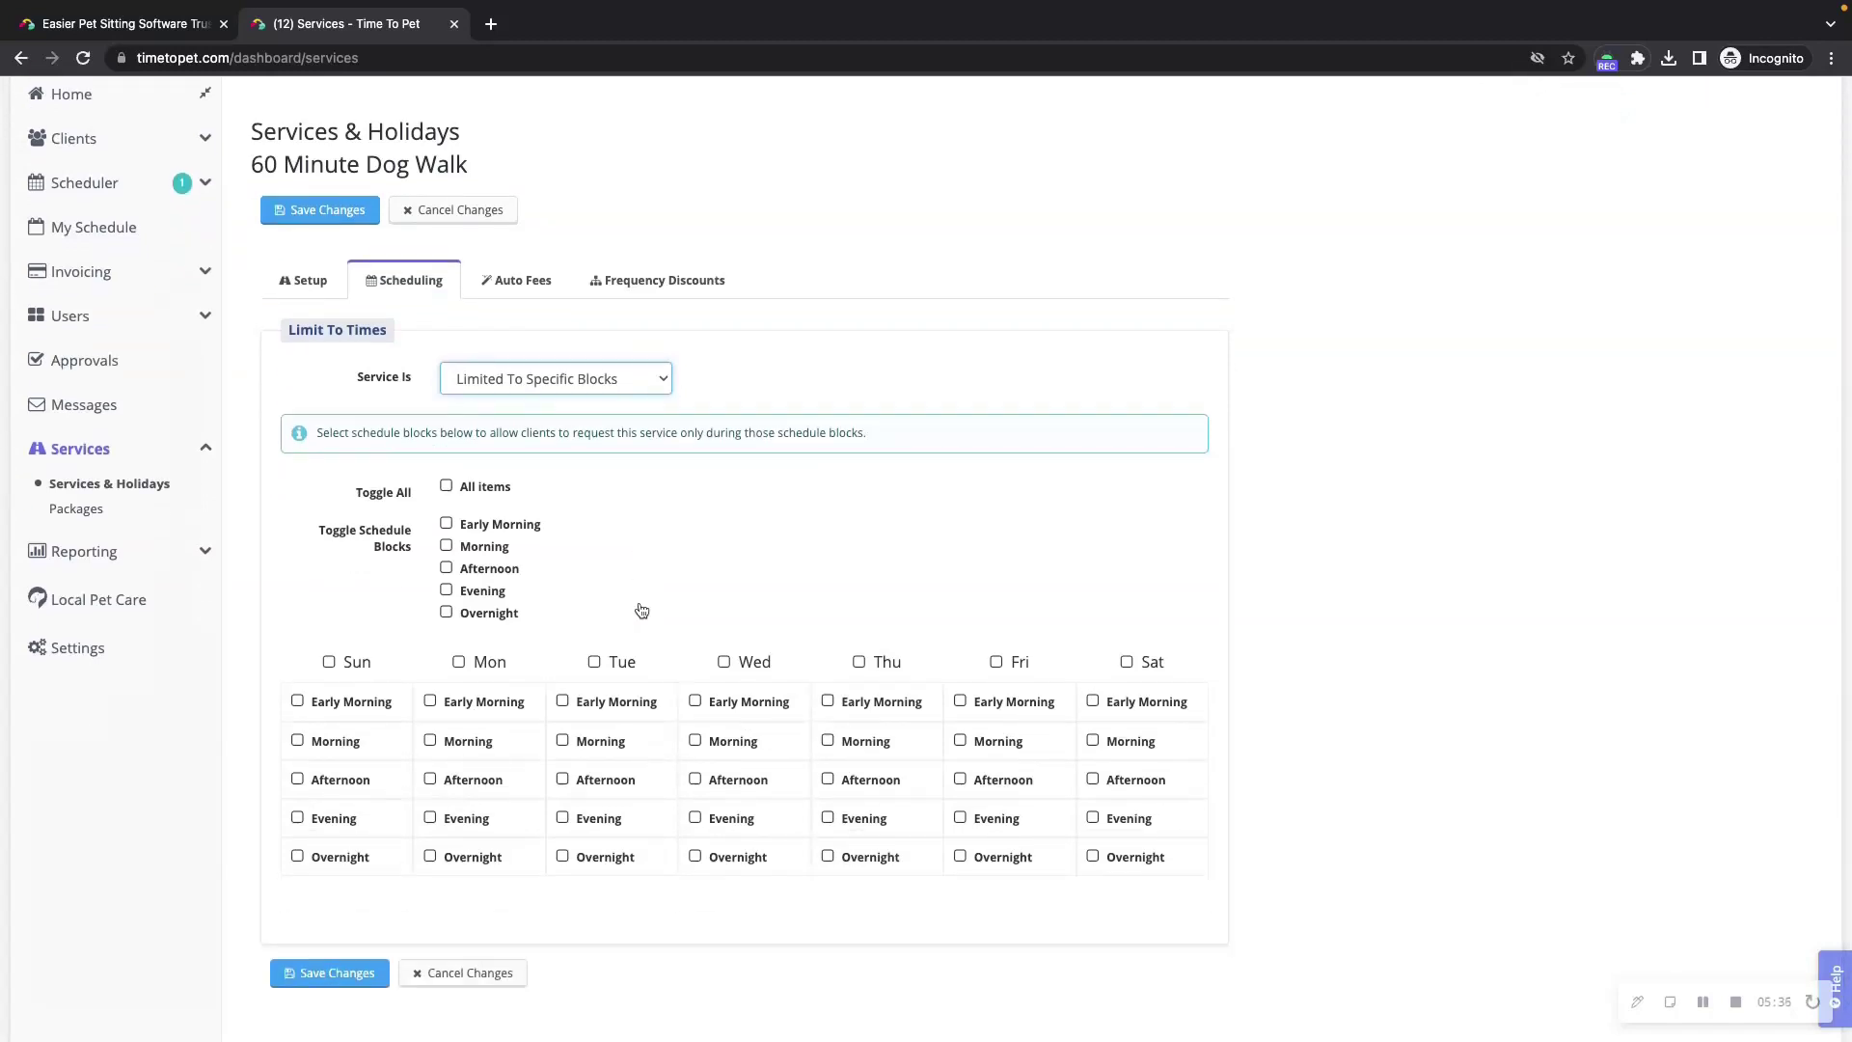
scroll(641, 610, down, 1)
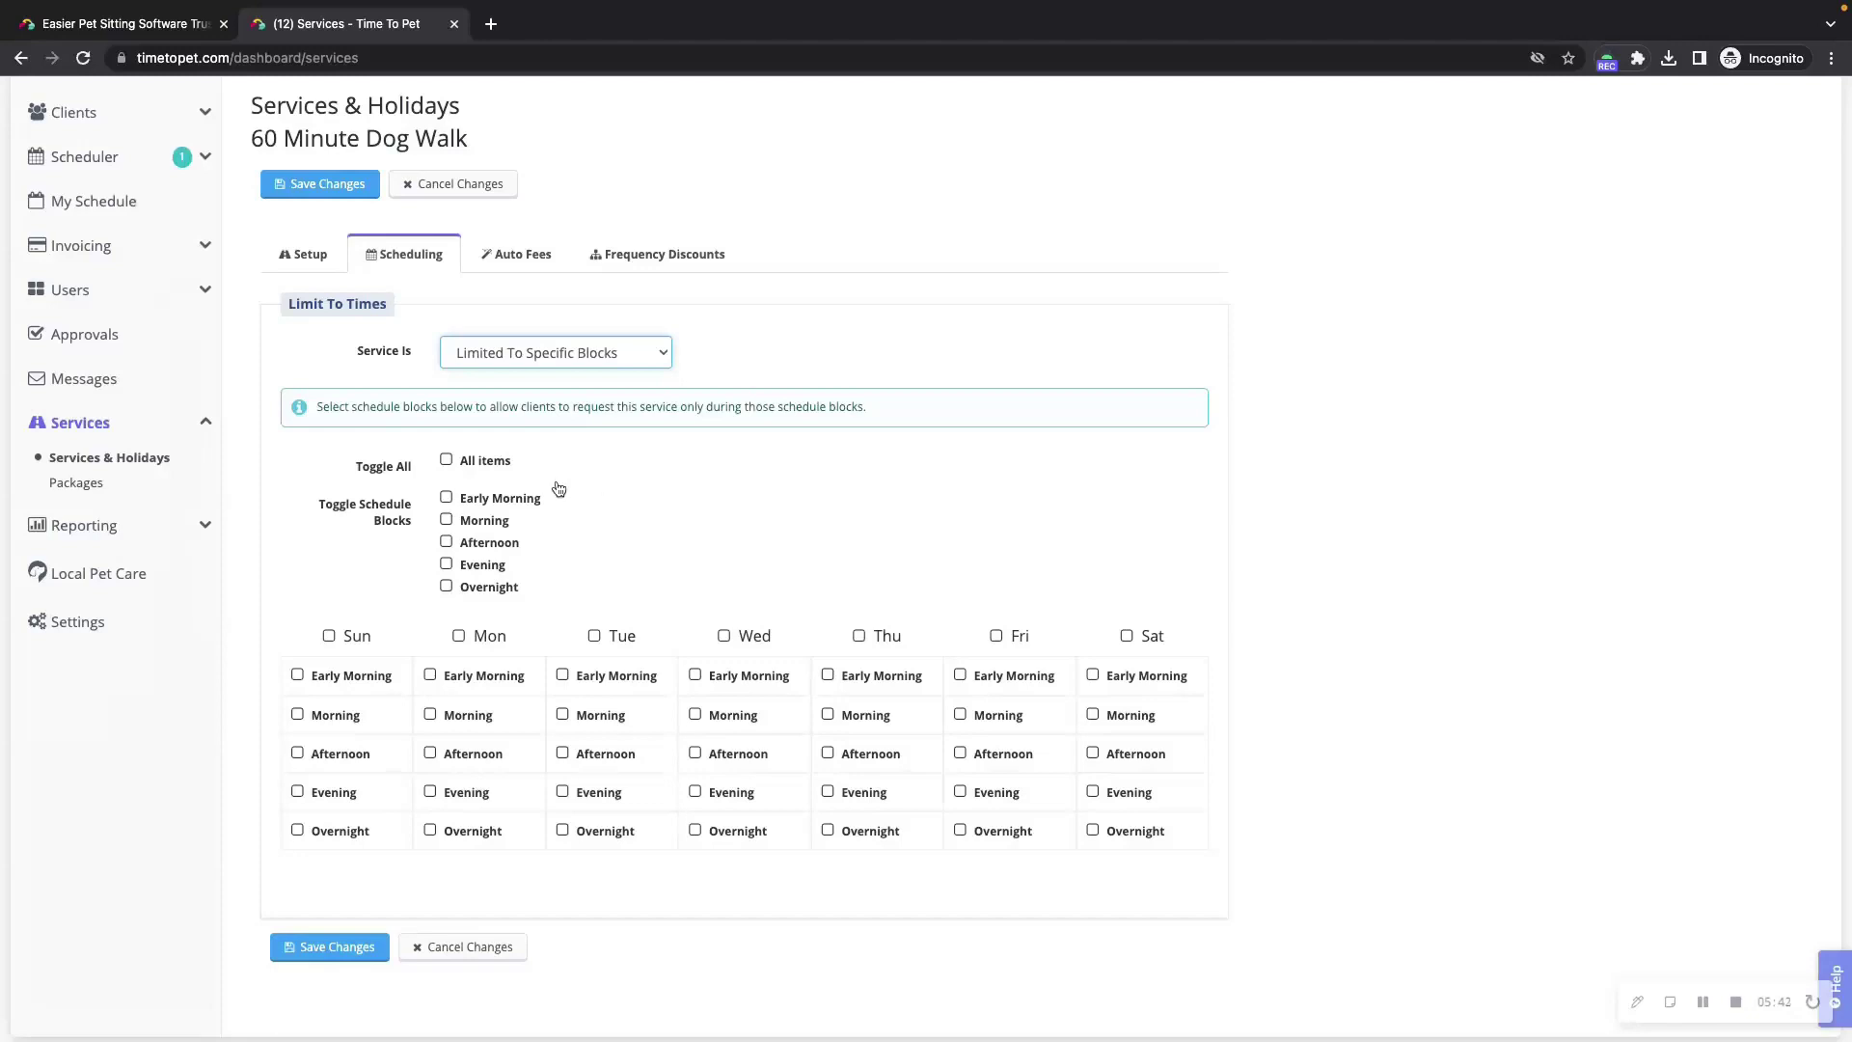
click(480, 499)
click(471, 522)
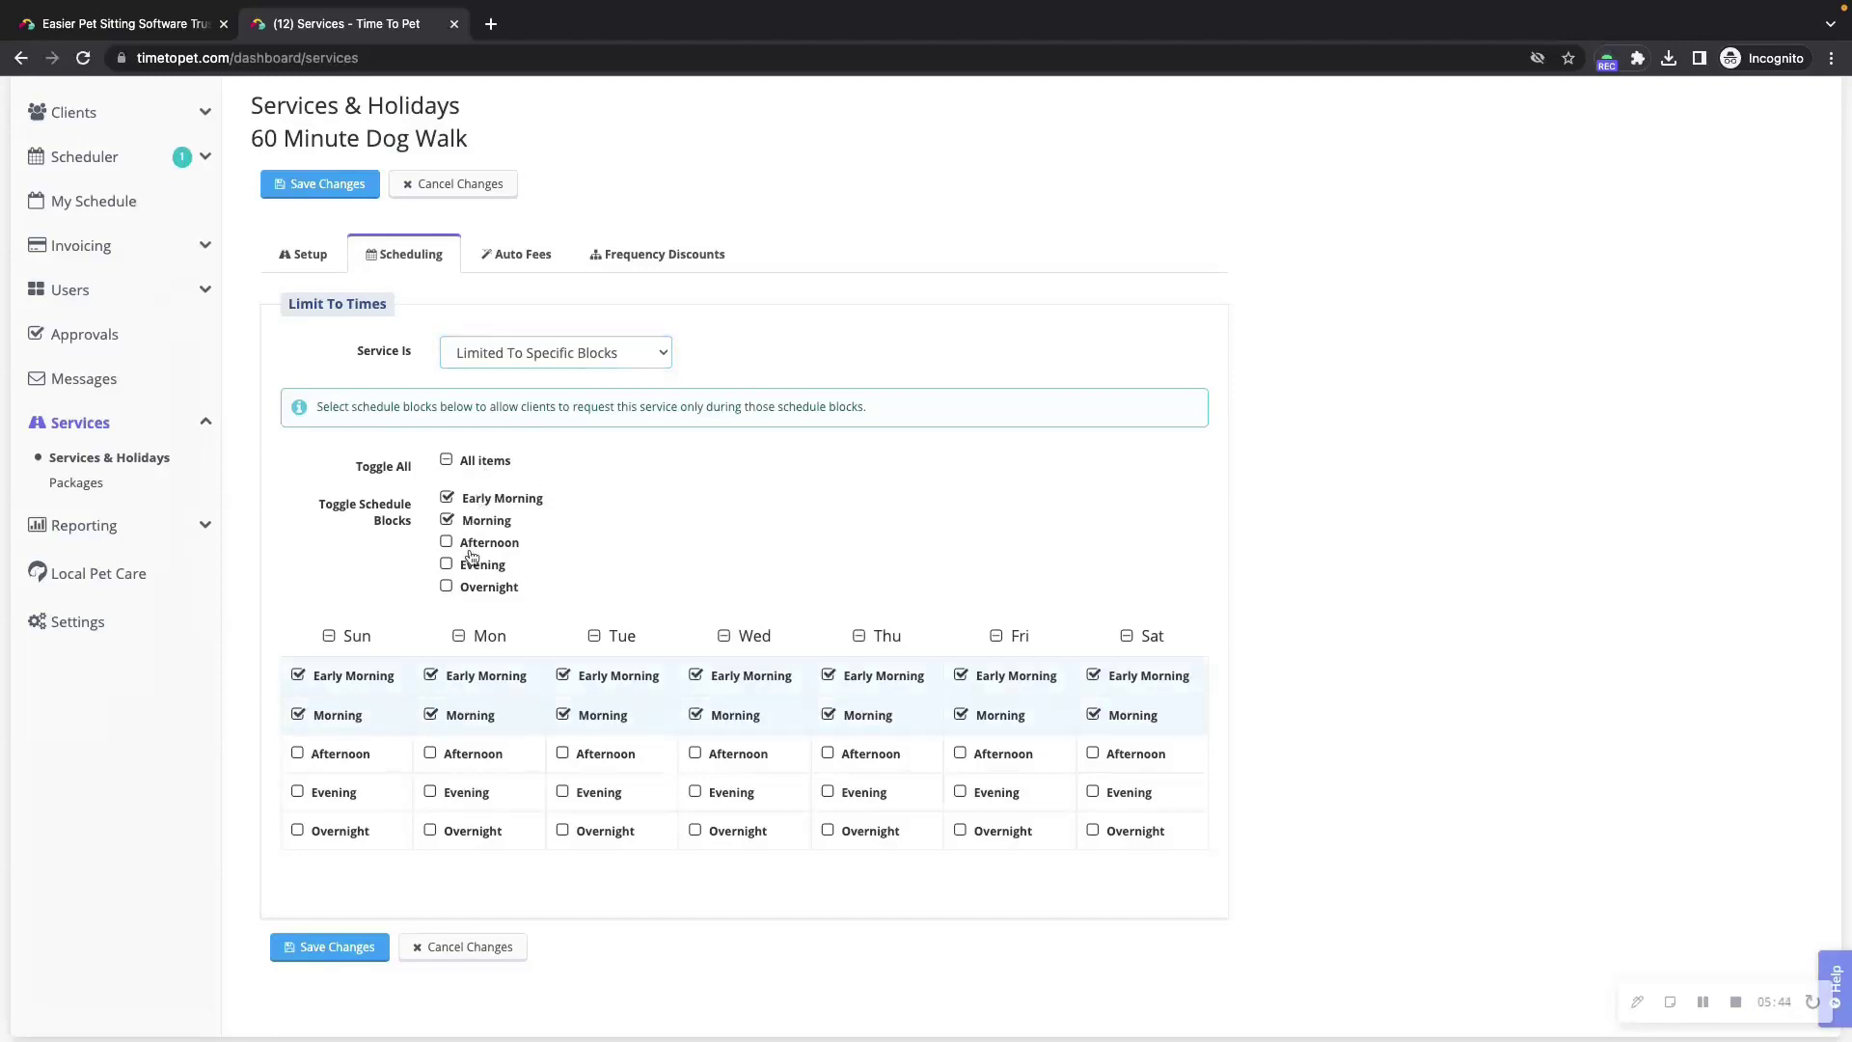
click(473, 543)
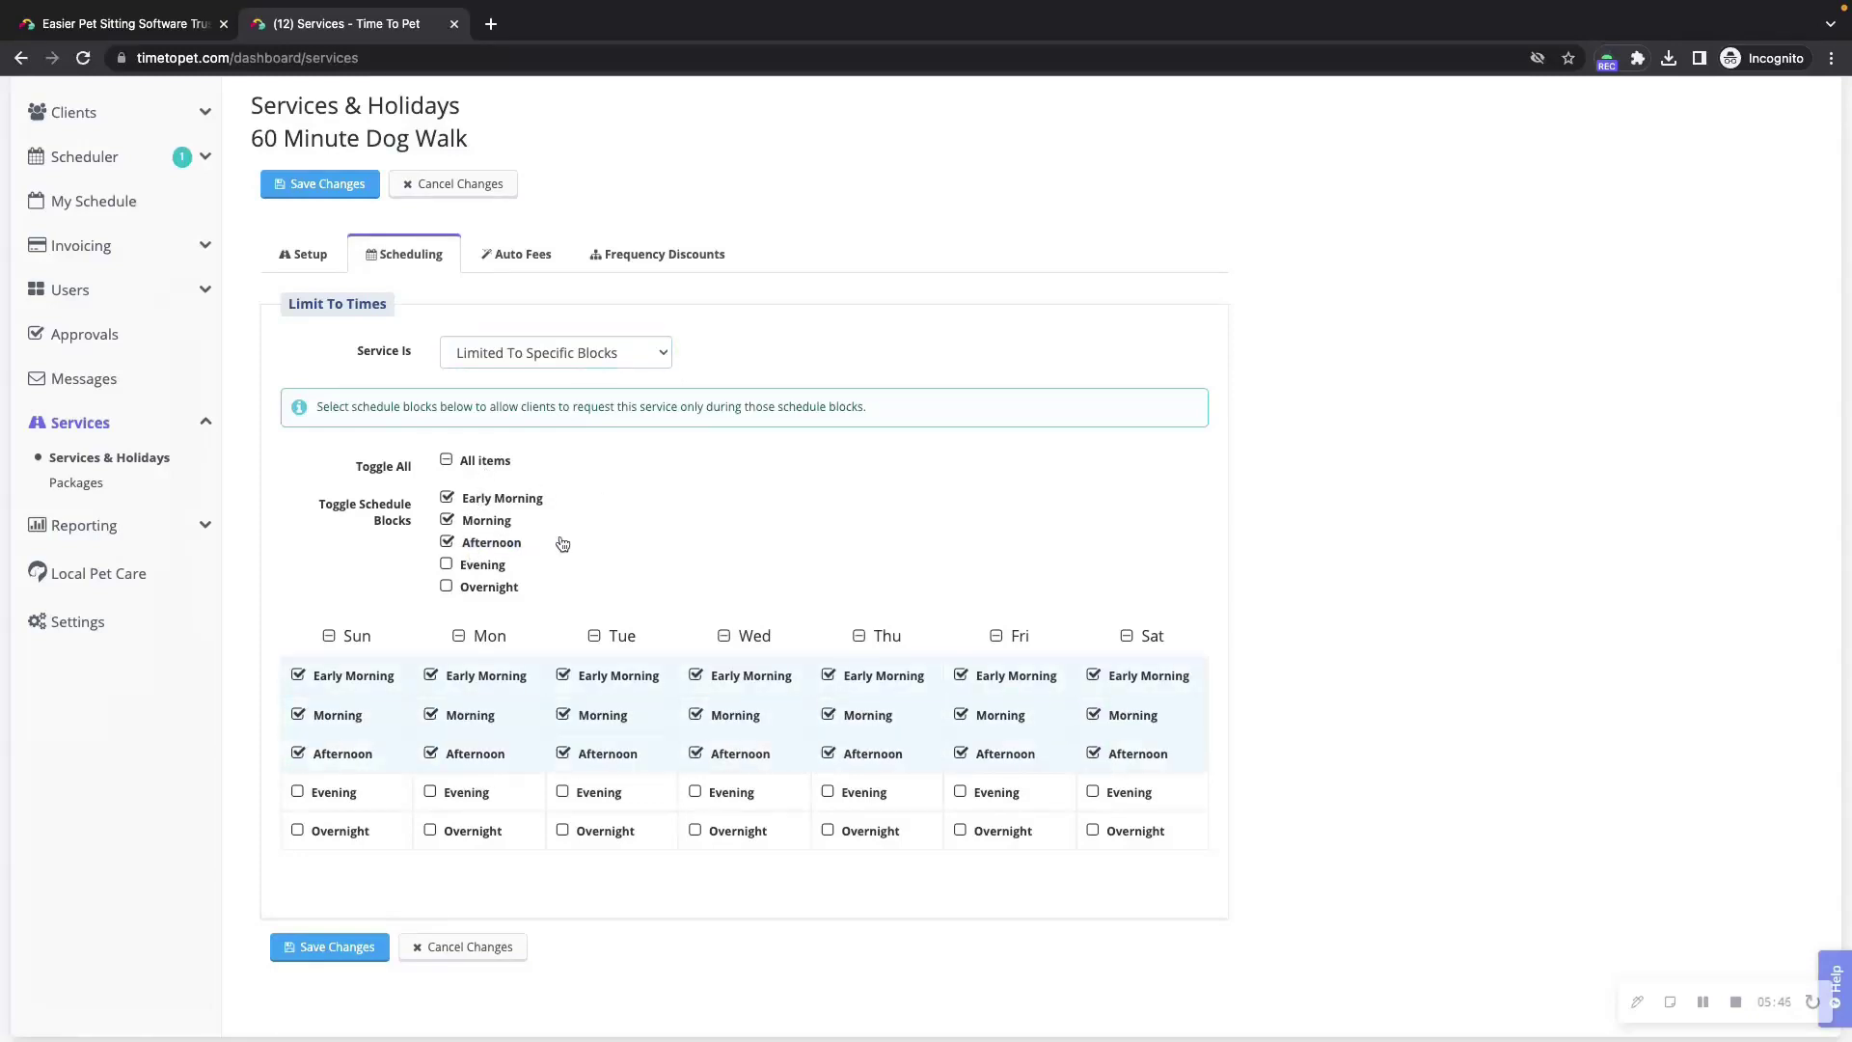
scroll(617, 555, down, 1)
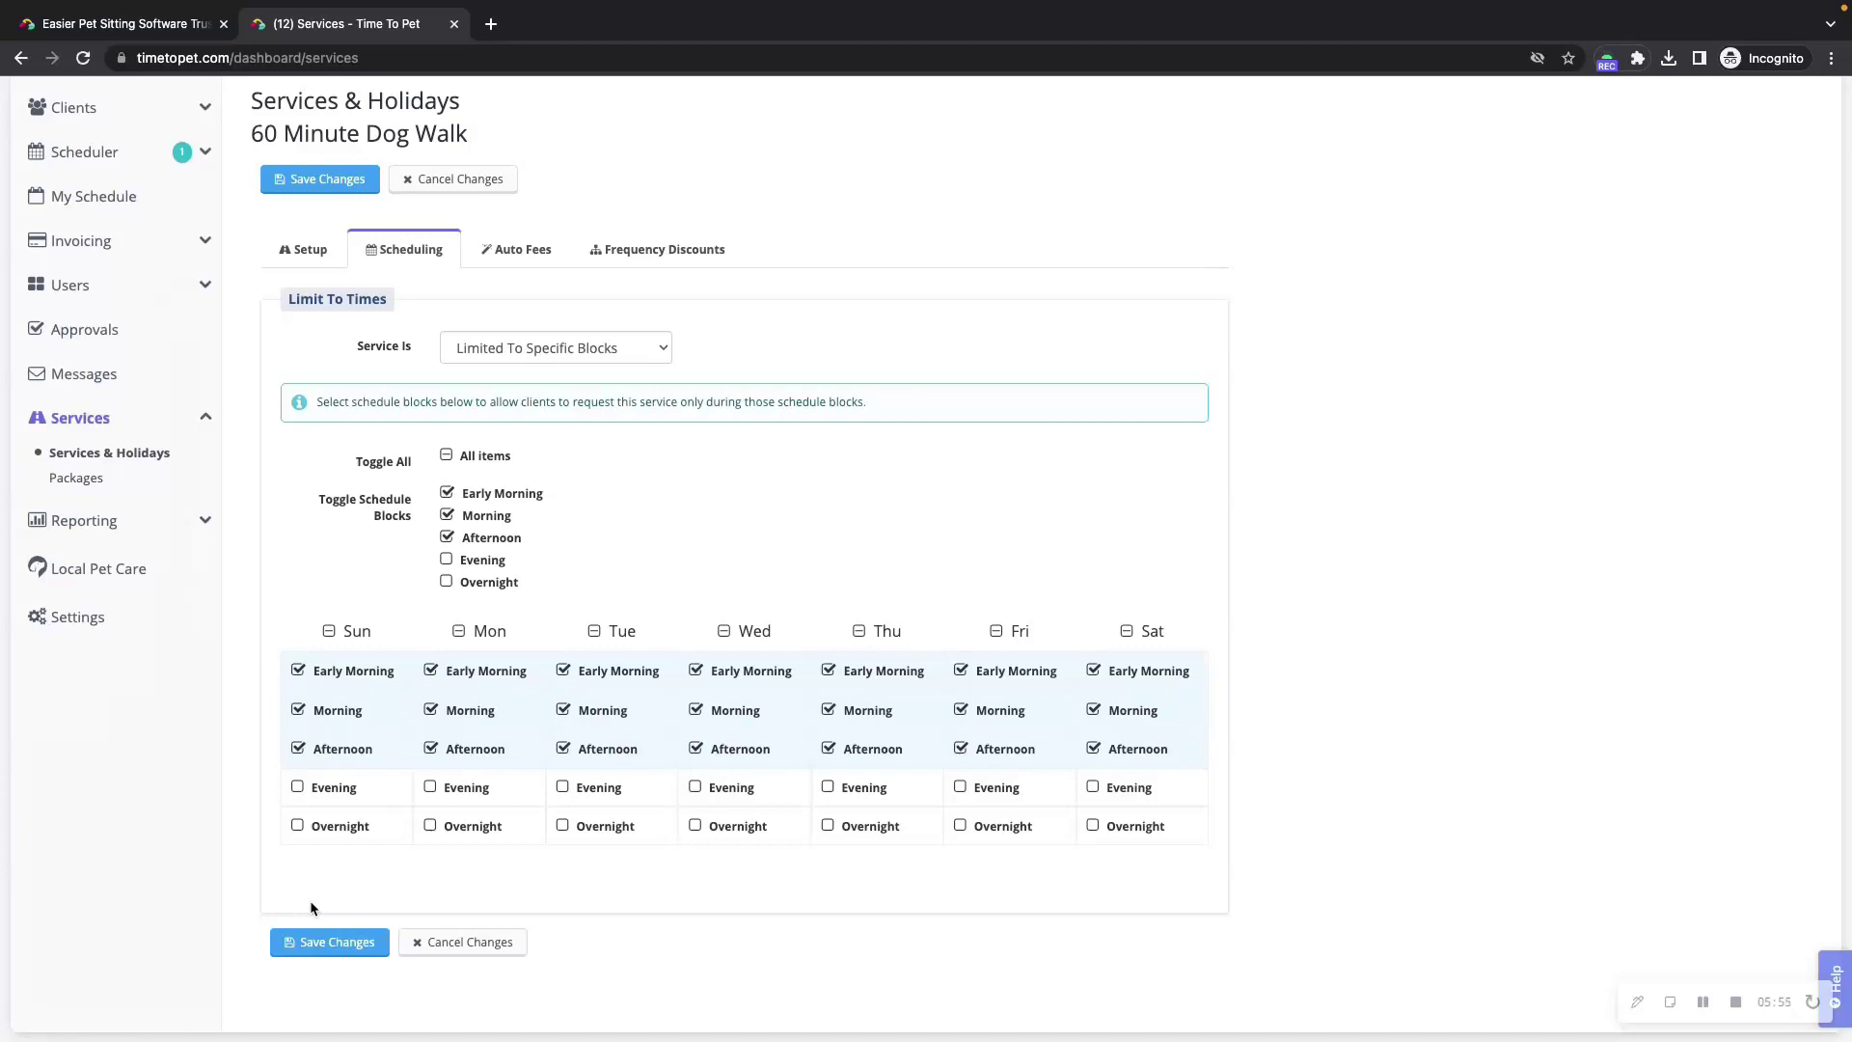
scroll(999, 926, up, 1)
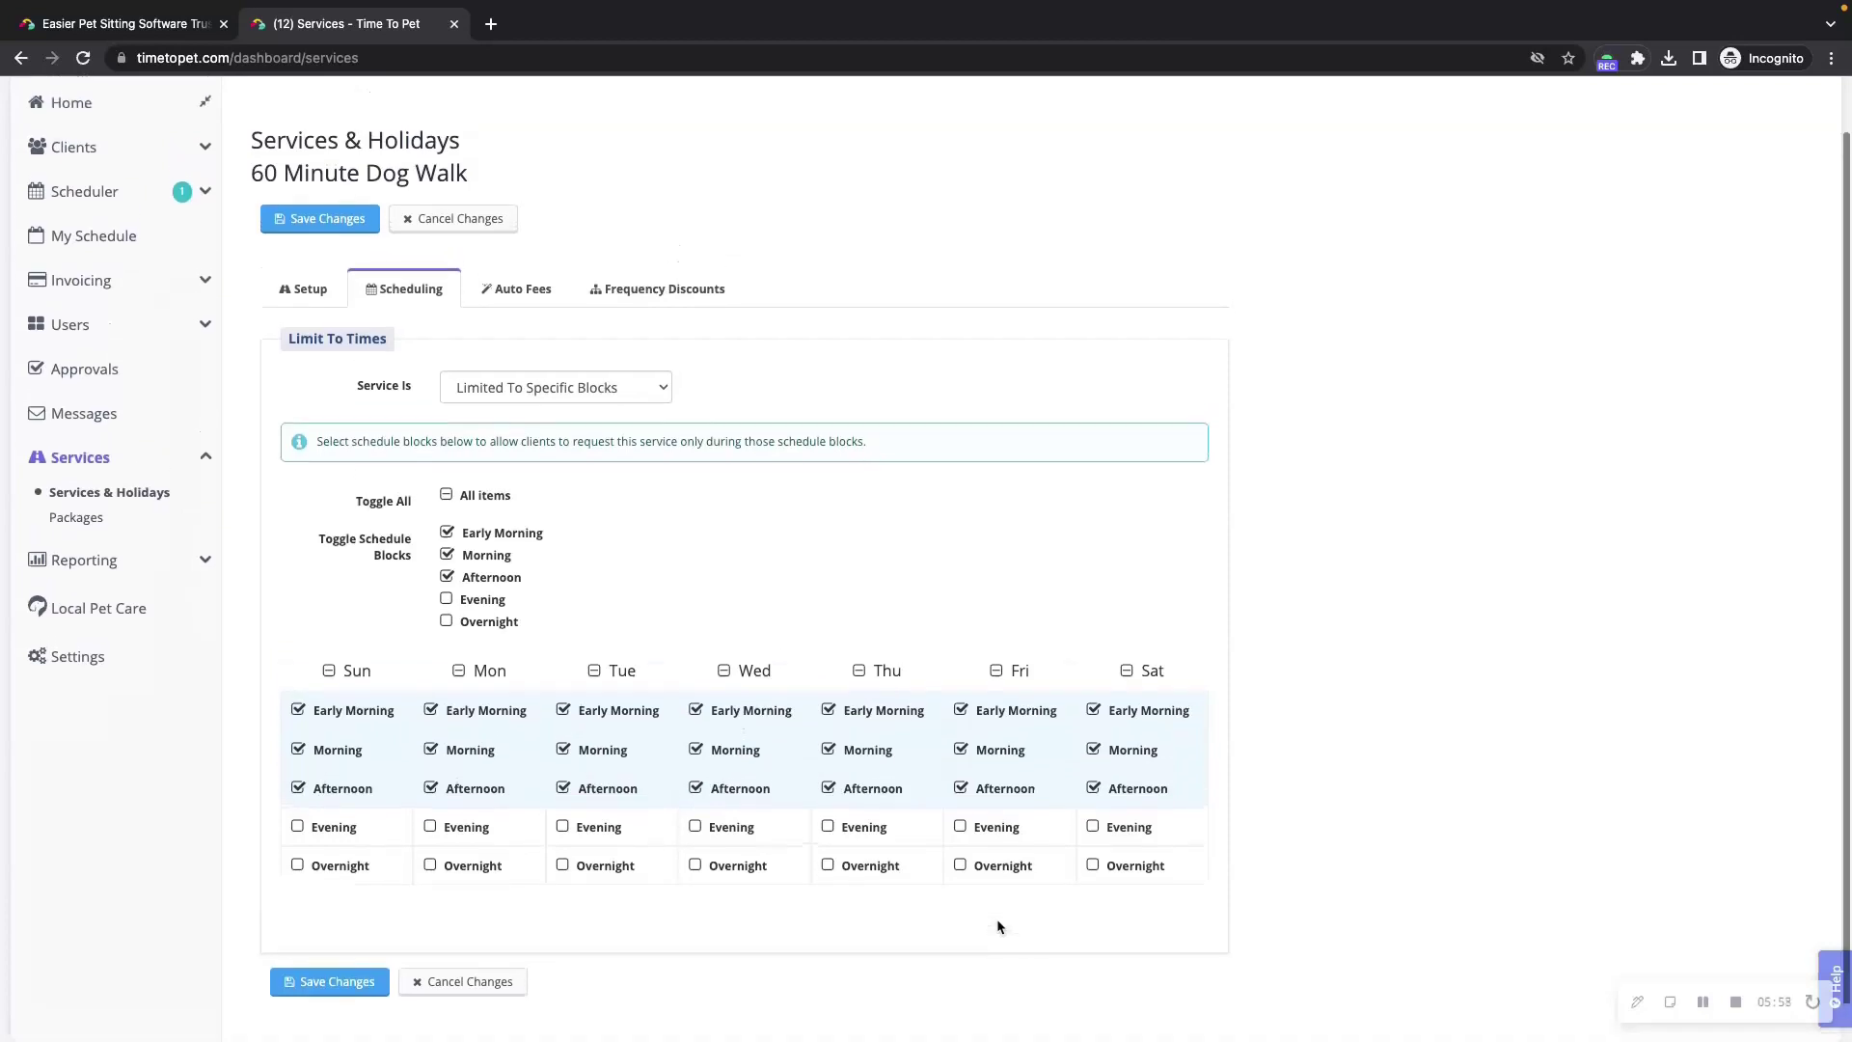
scroll(998, 926, up, 1)
click(485, 340)
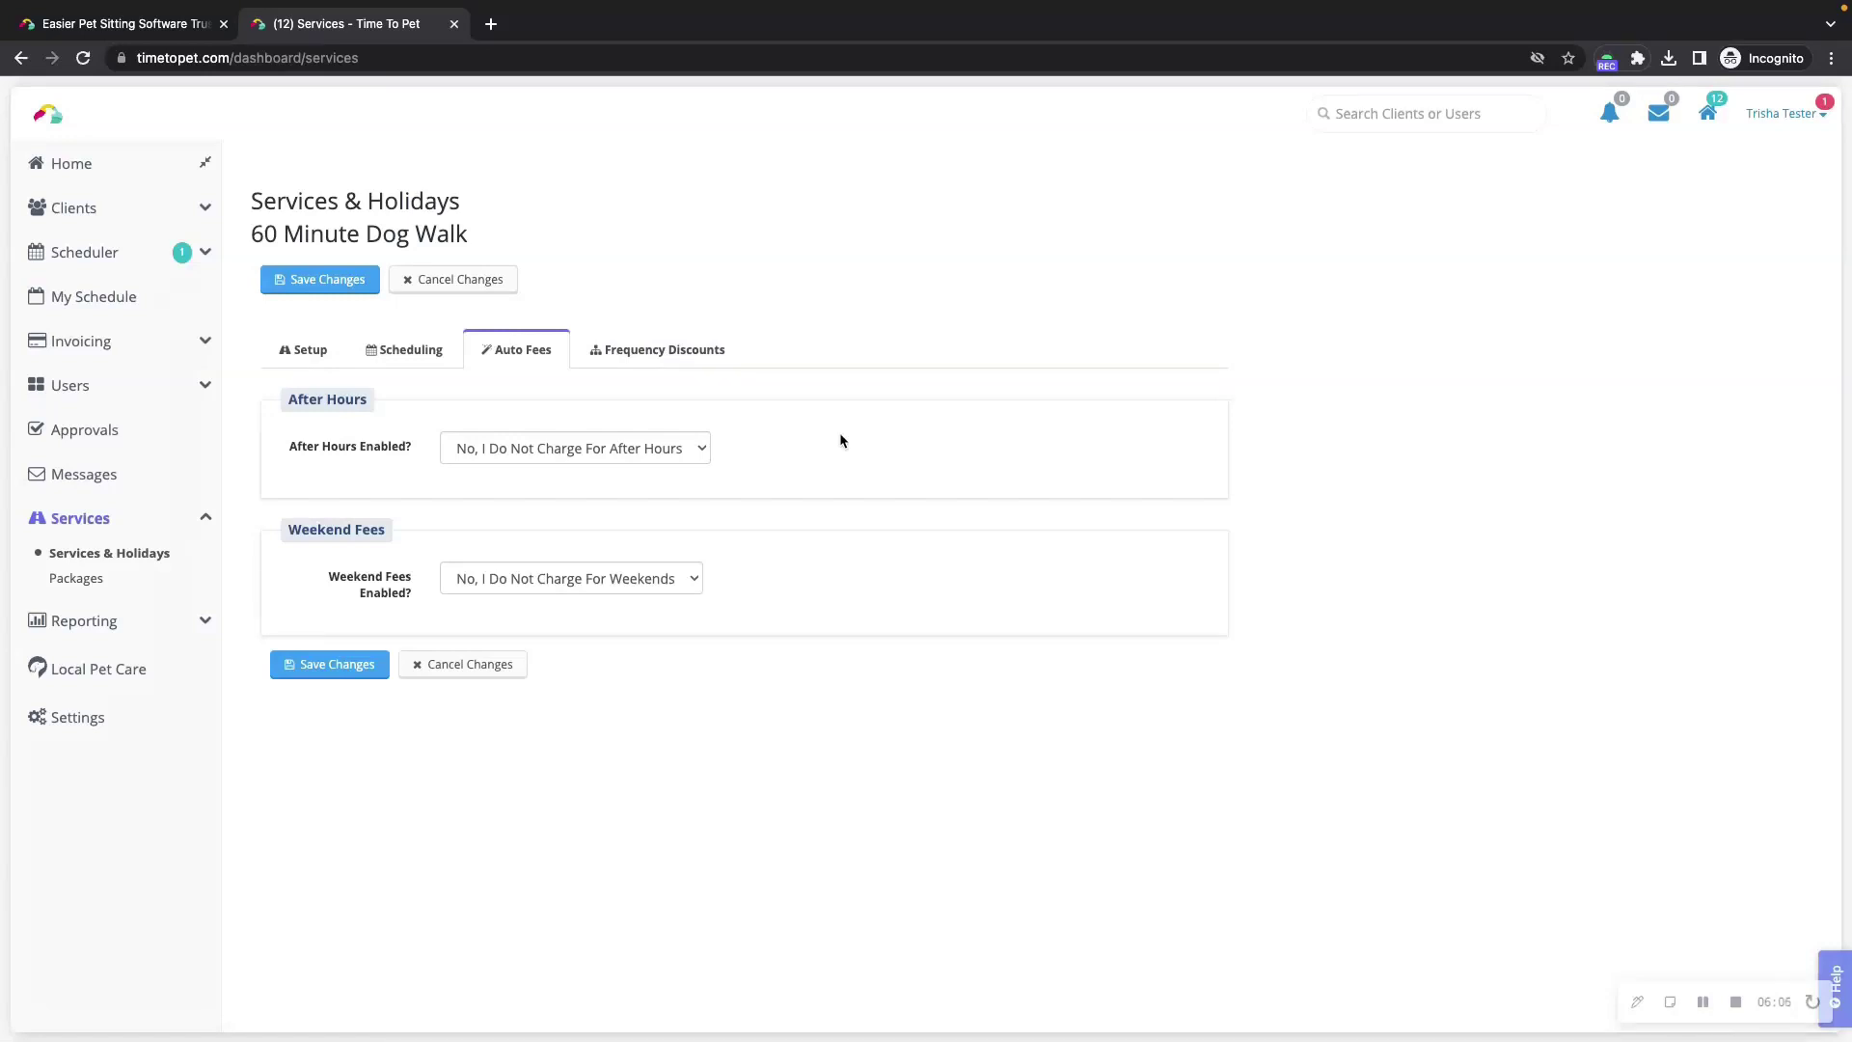
Turn on extra after-hours charges and set weekend fees to 'Yes, I Charge Extra On Weekends'
click(703, 452)
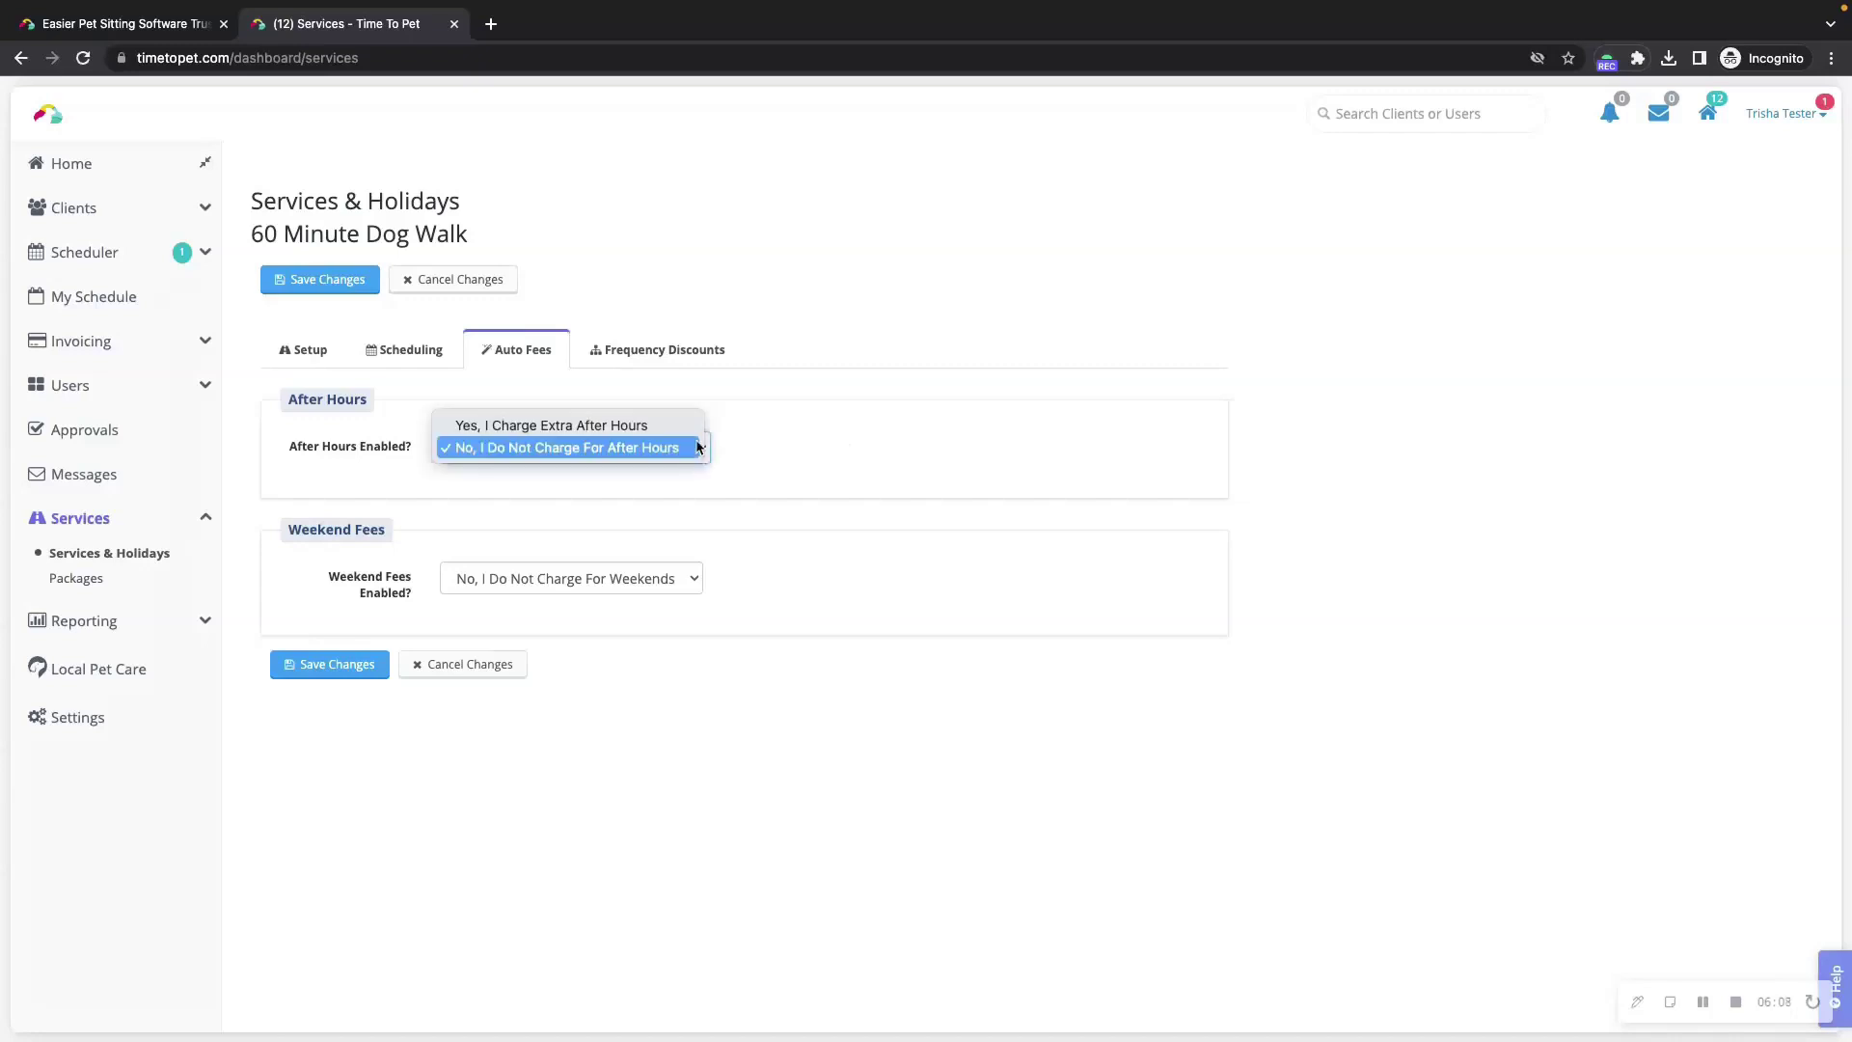
click(689, 428)
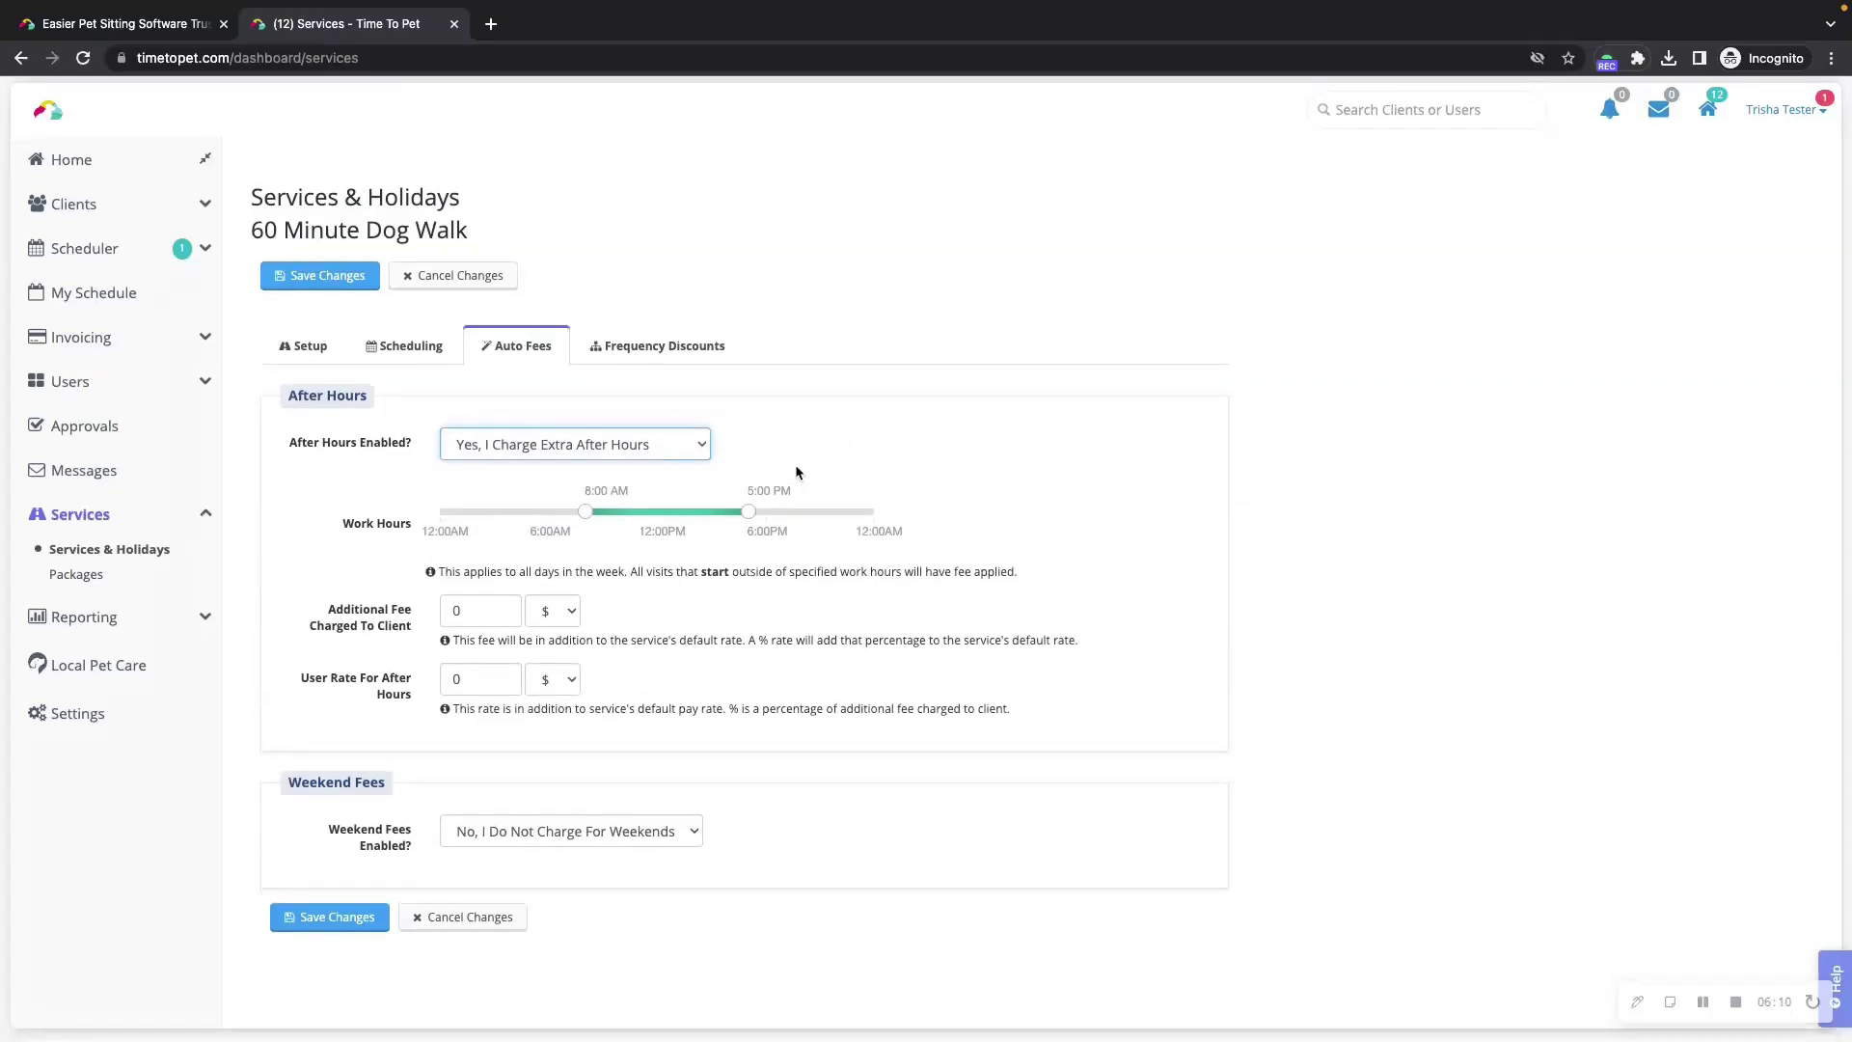
click(591, 835)
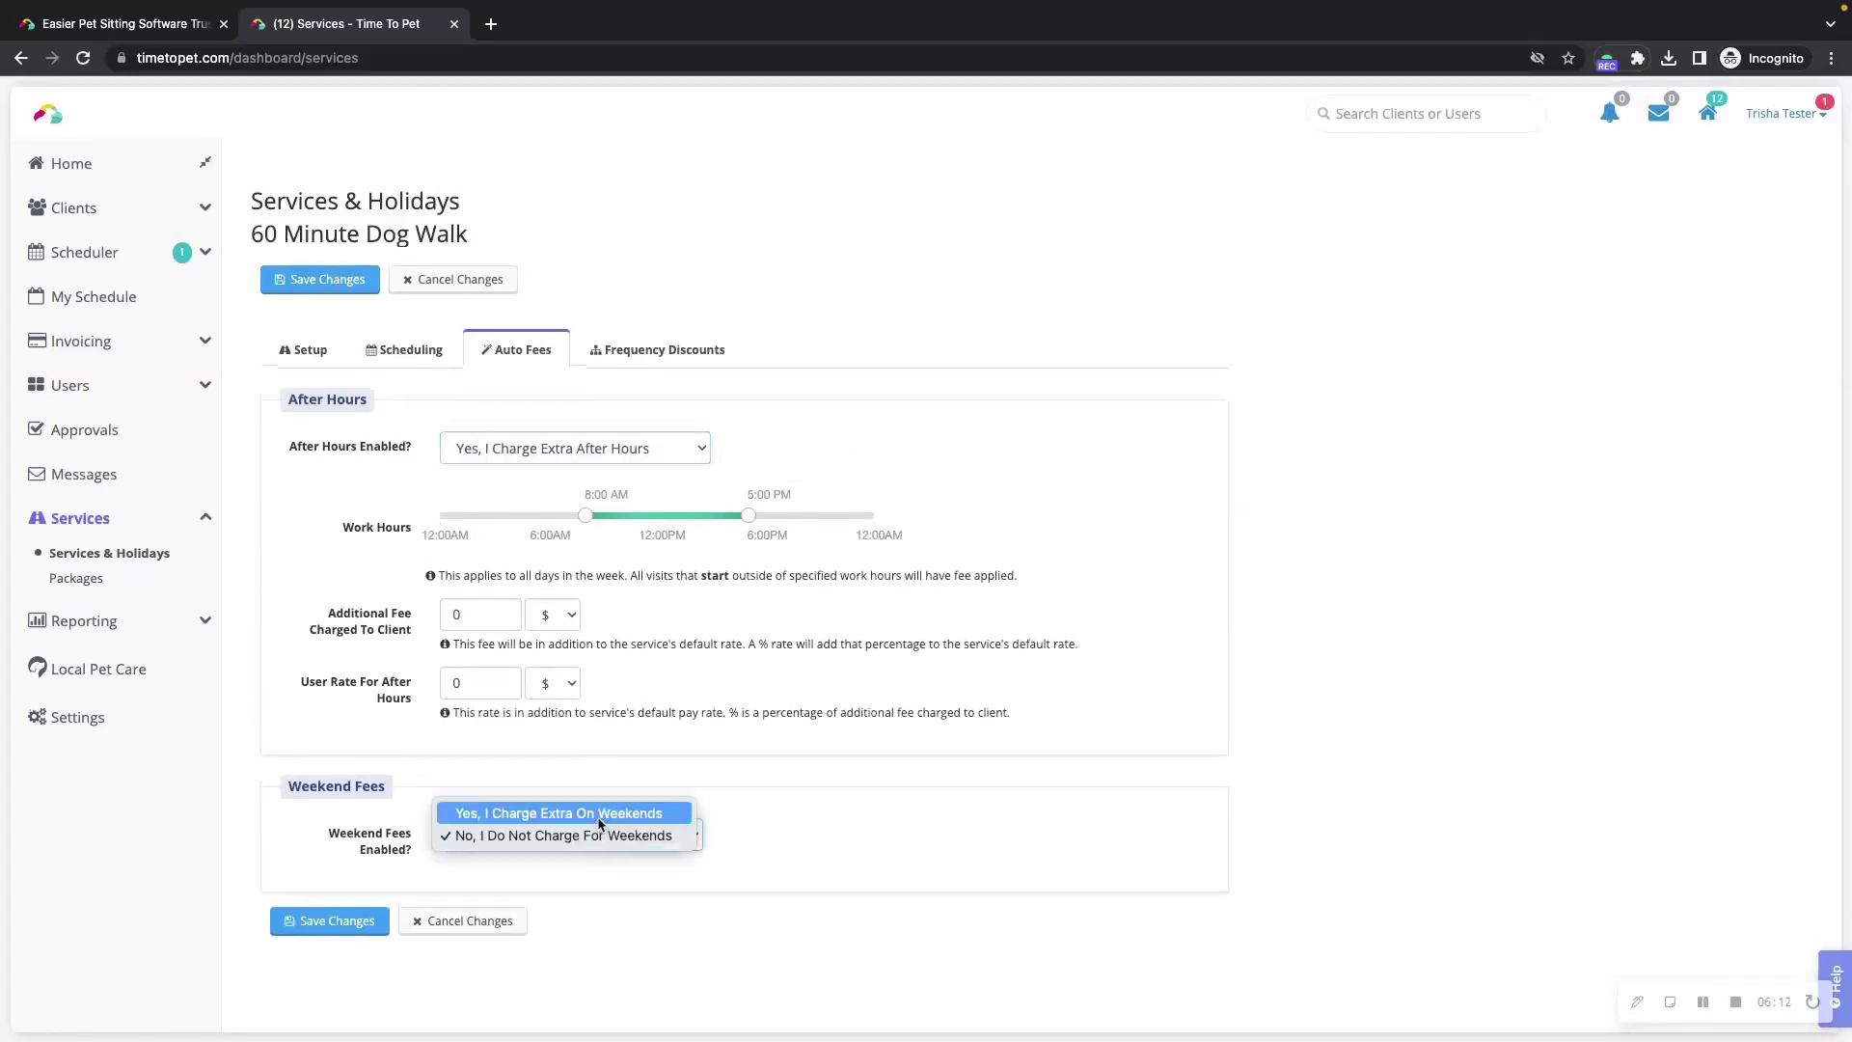
click(600, 823)
scroll(744, 816, down, 1)
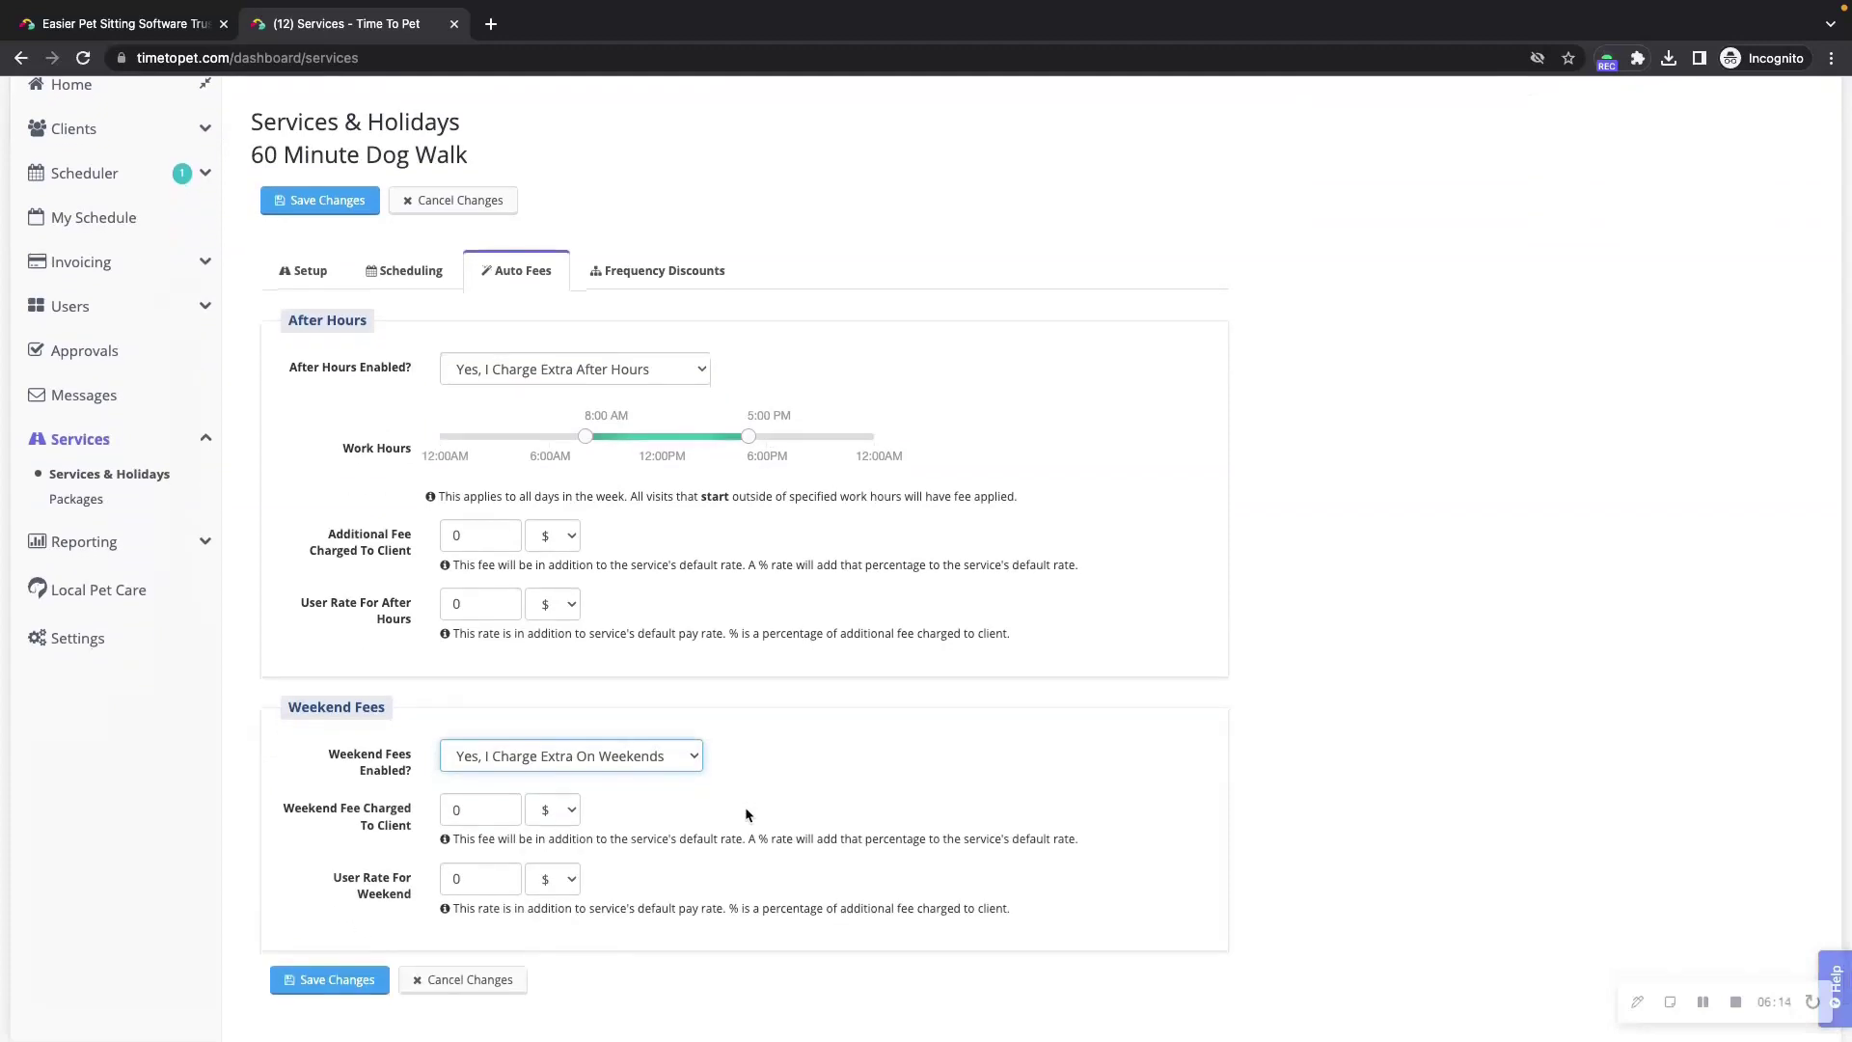
click(799, 778)
scroll(849, 762, down, 1)
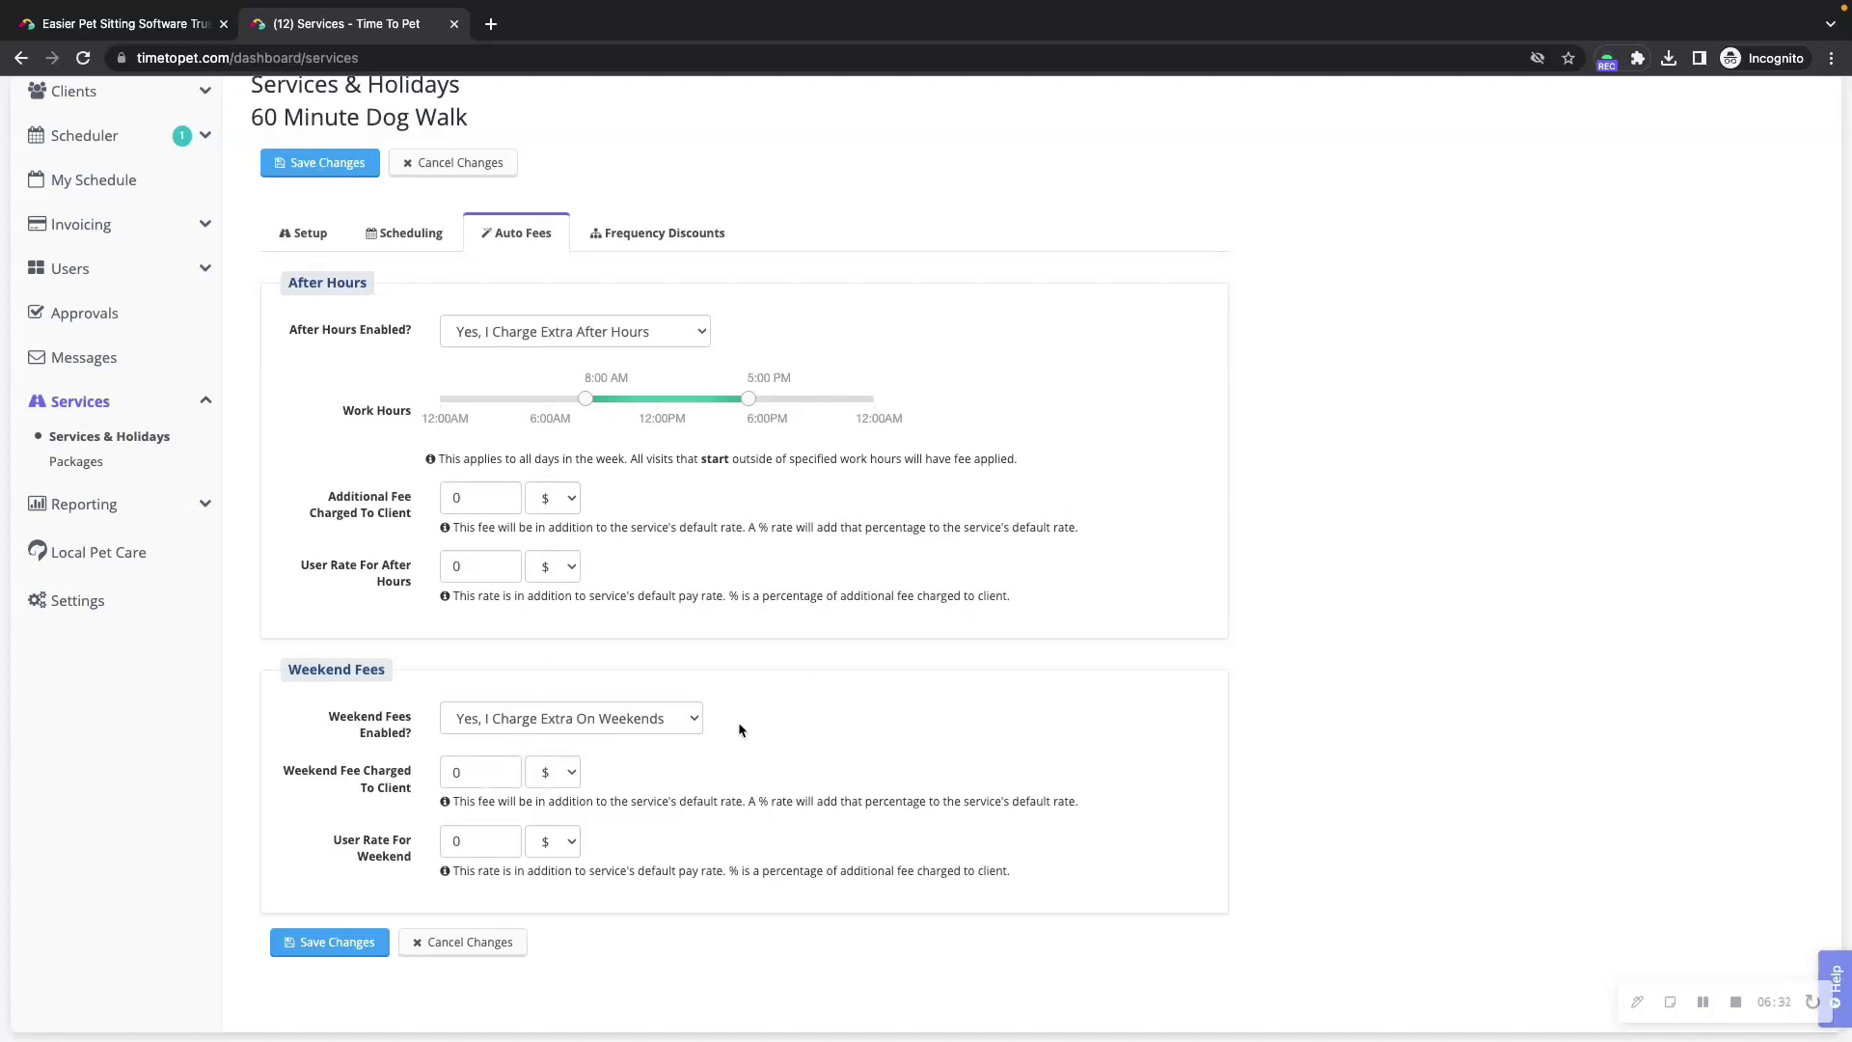
scroll(839, 666, up, 1)
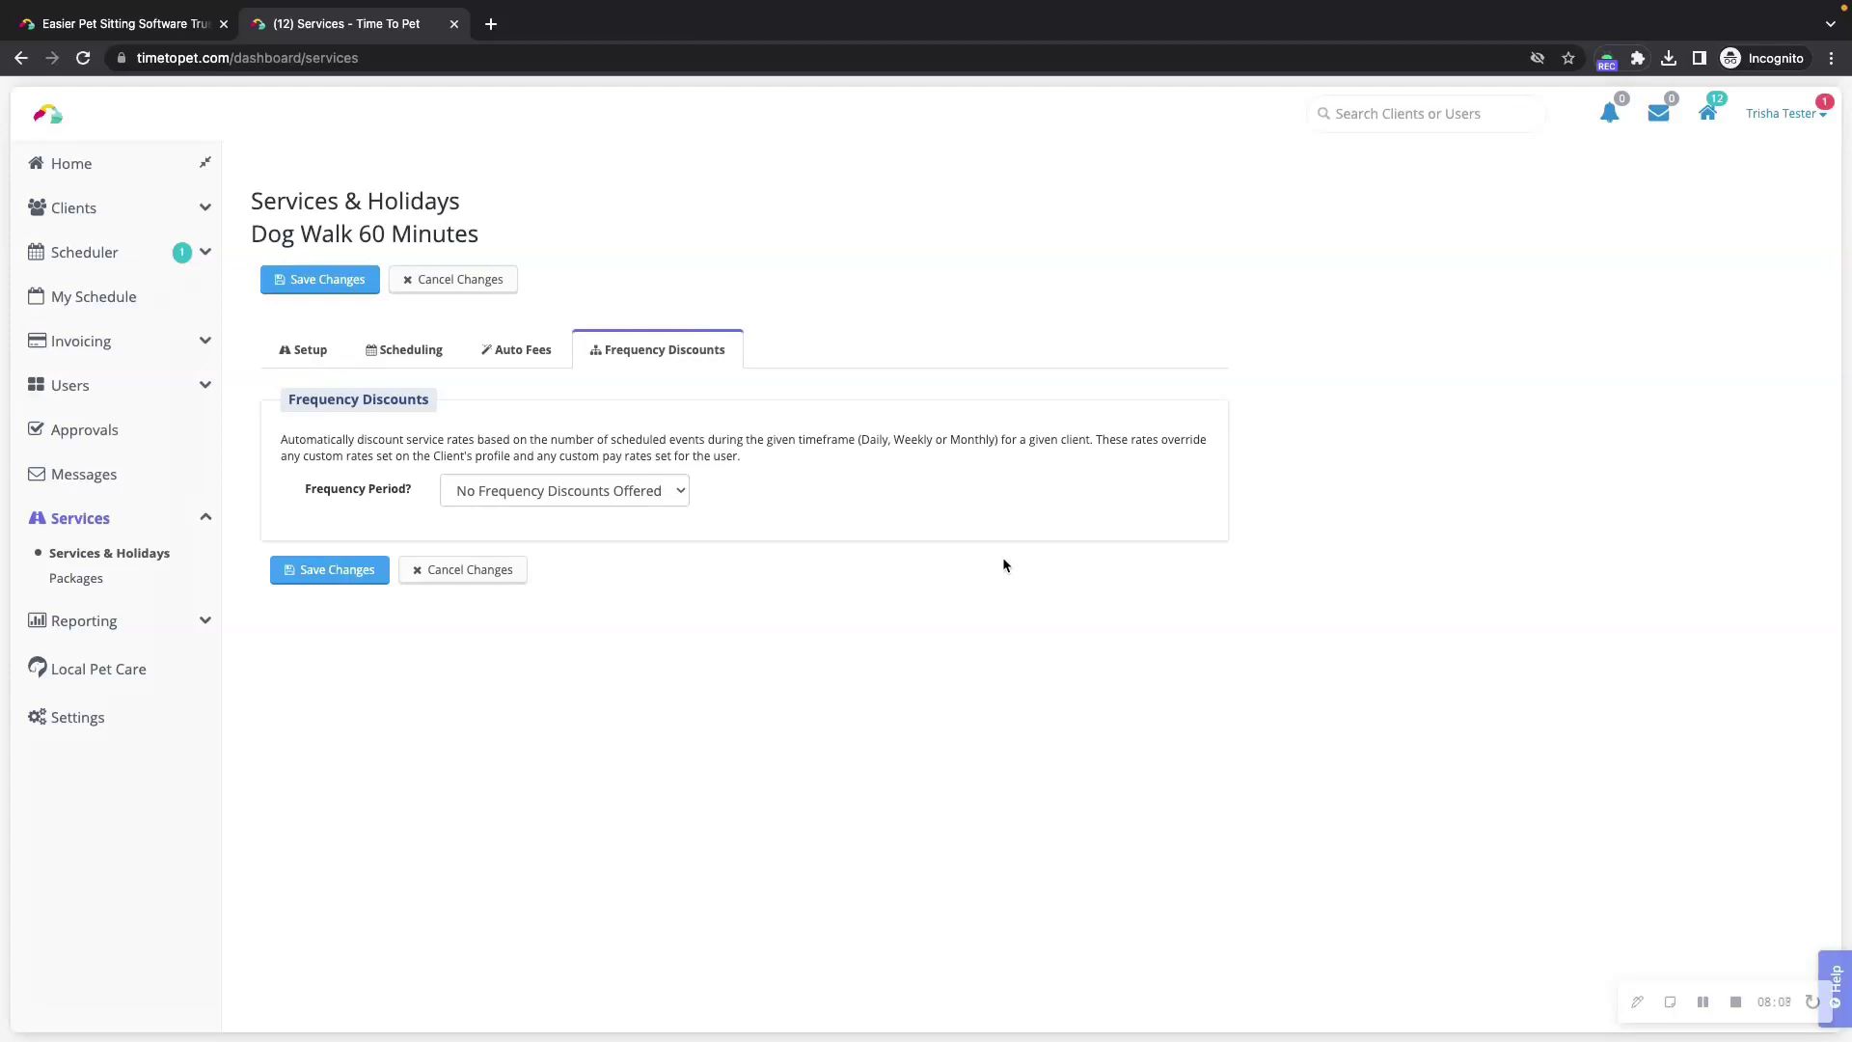
Set the frequency discount period to Daily
click(665, 494)
click(640, 515)
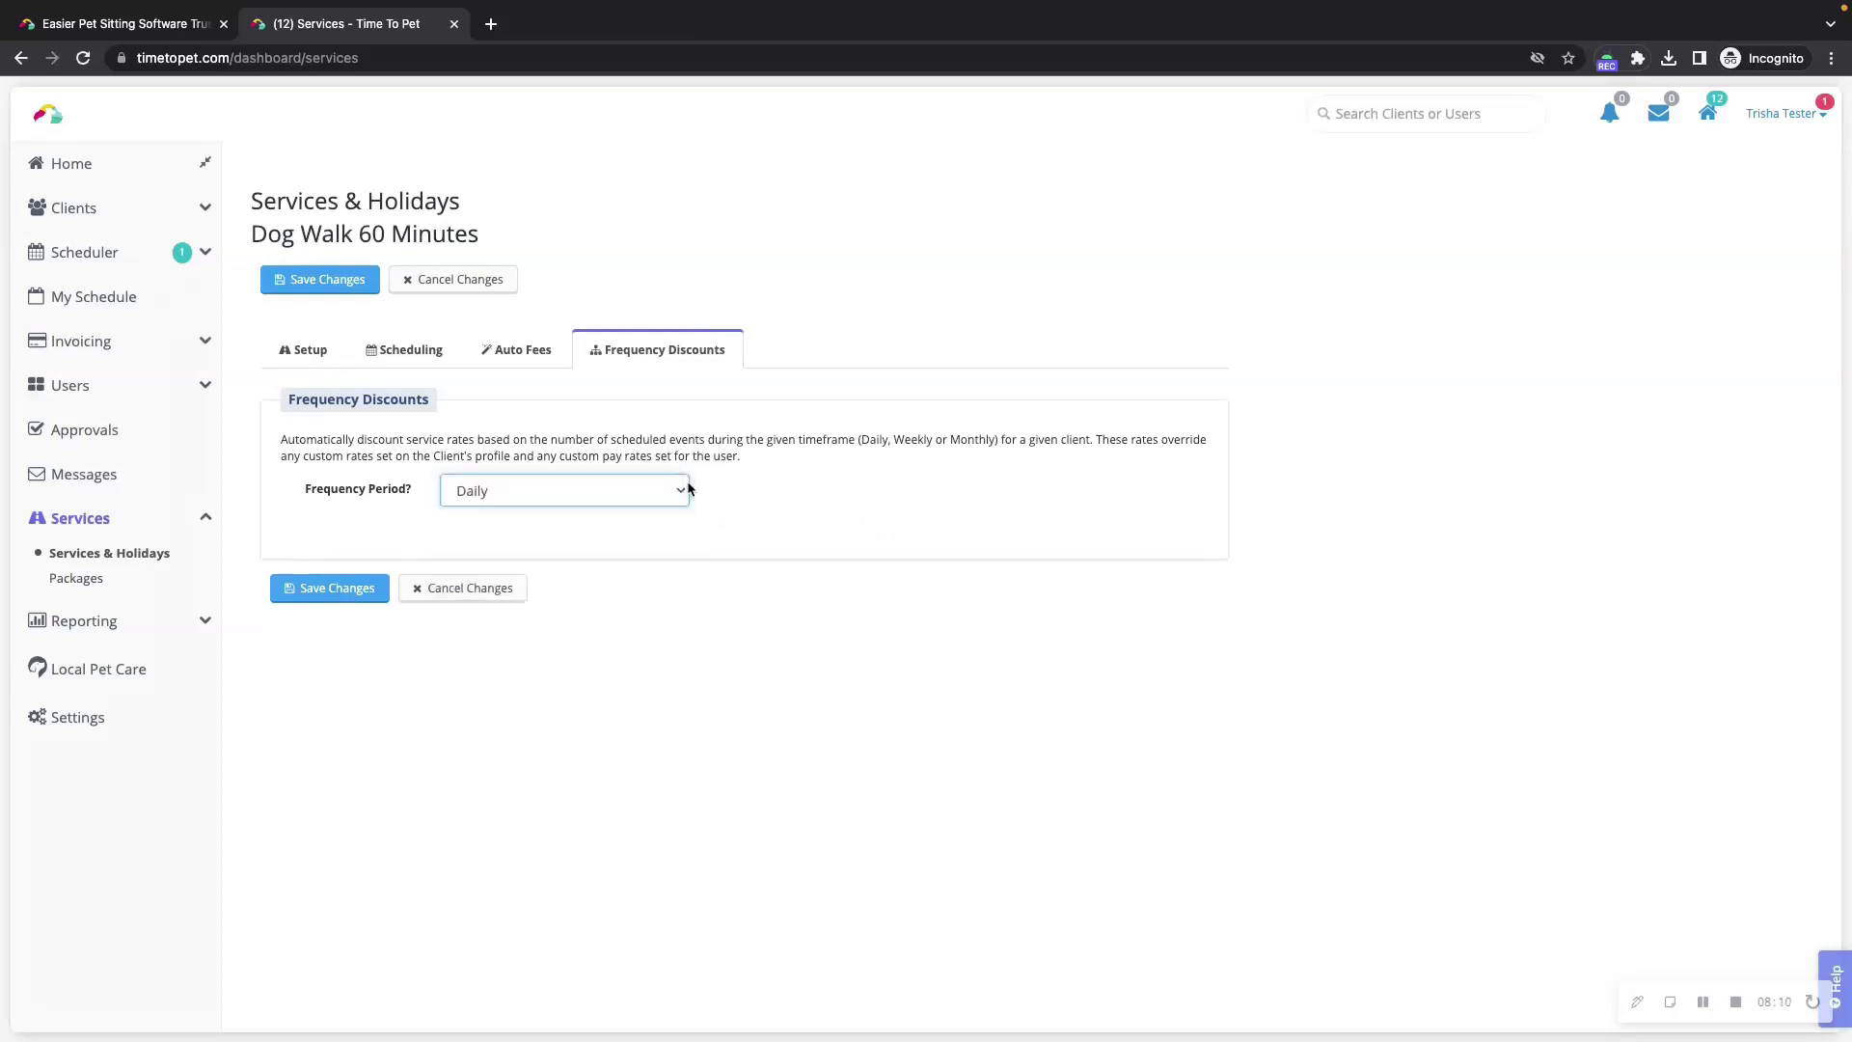
click(681, 492)
click(666, 512)
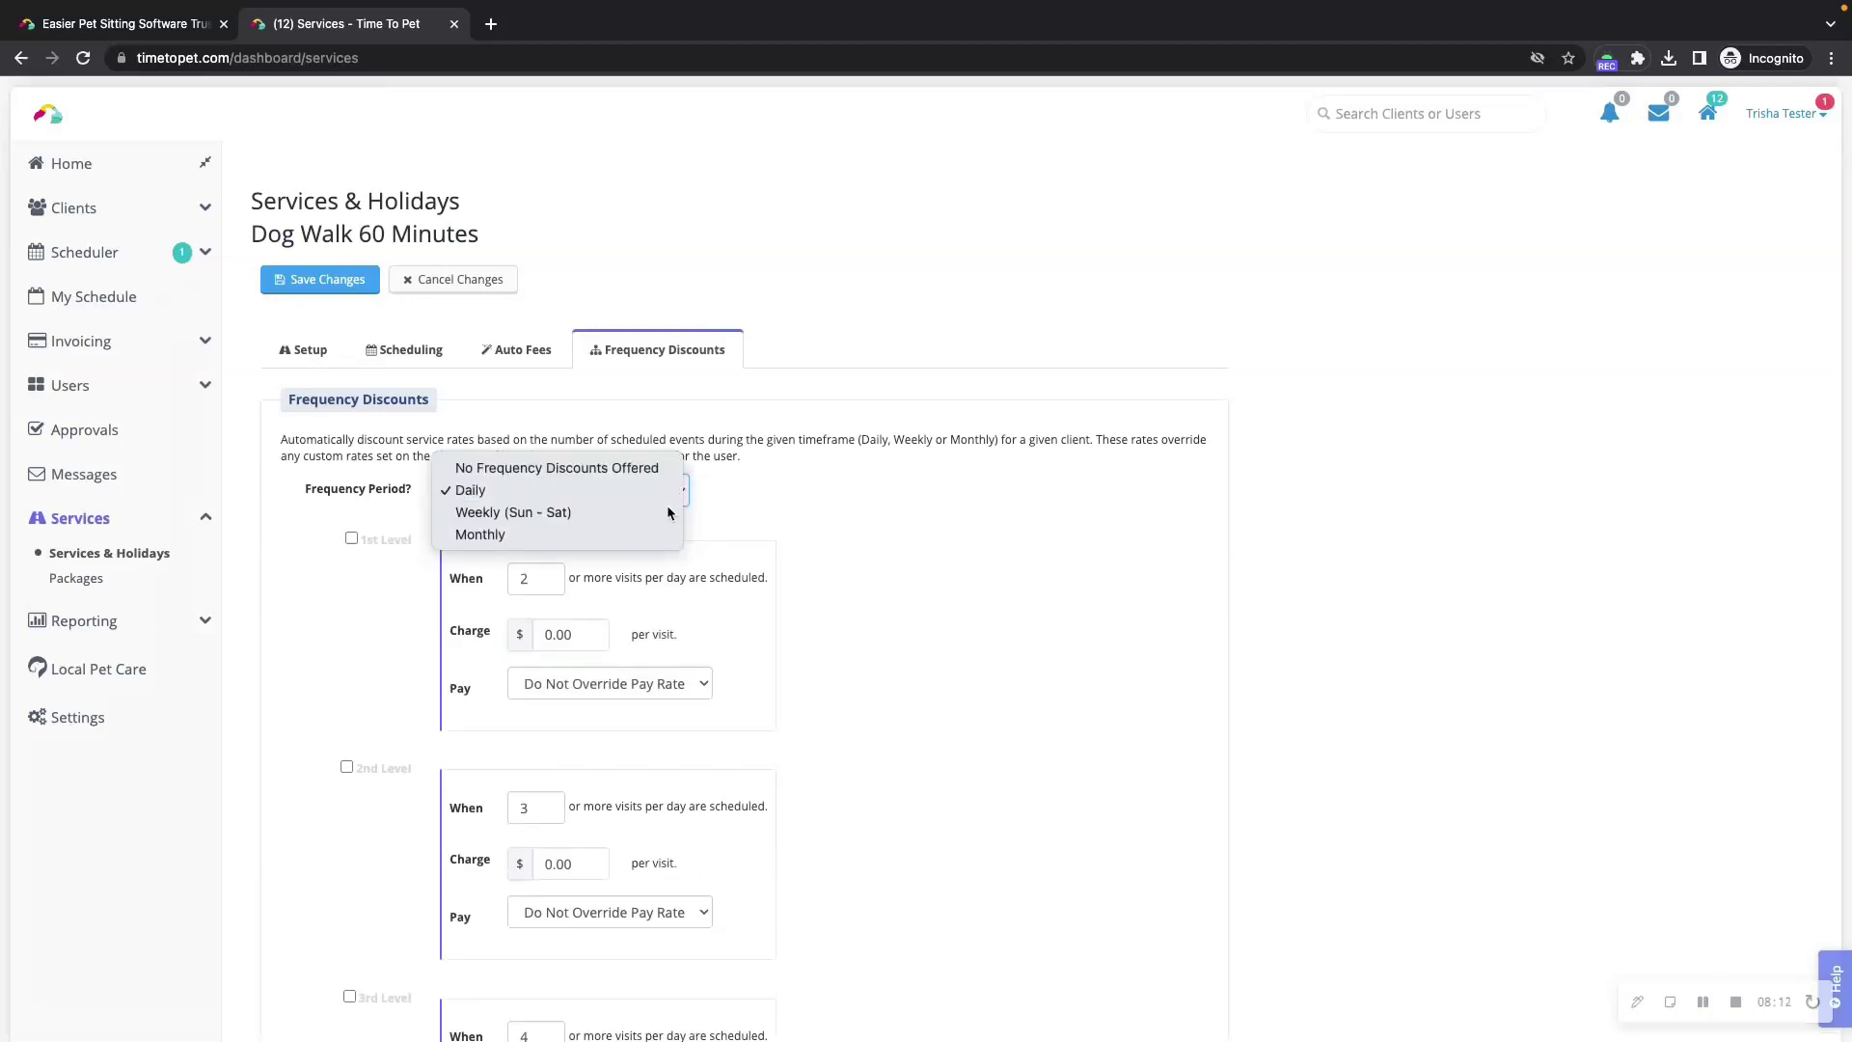
click(632, 497)
click(624, 518)
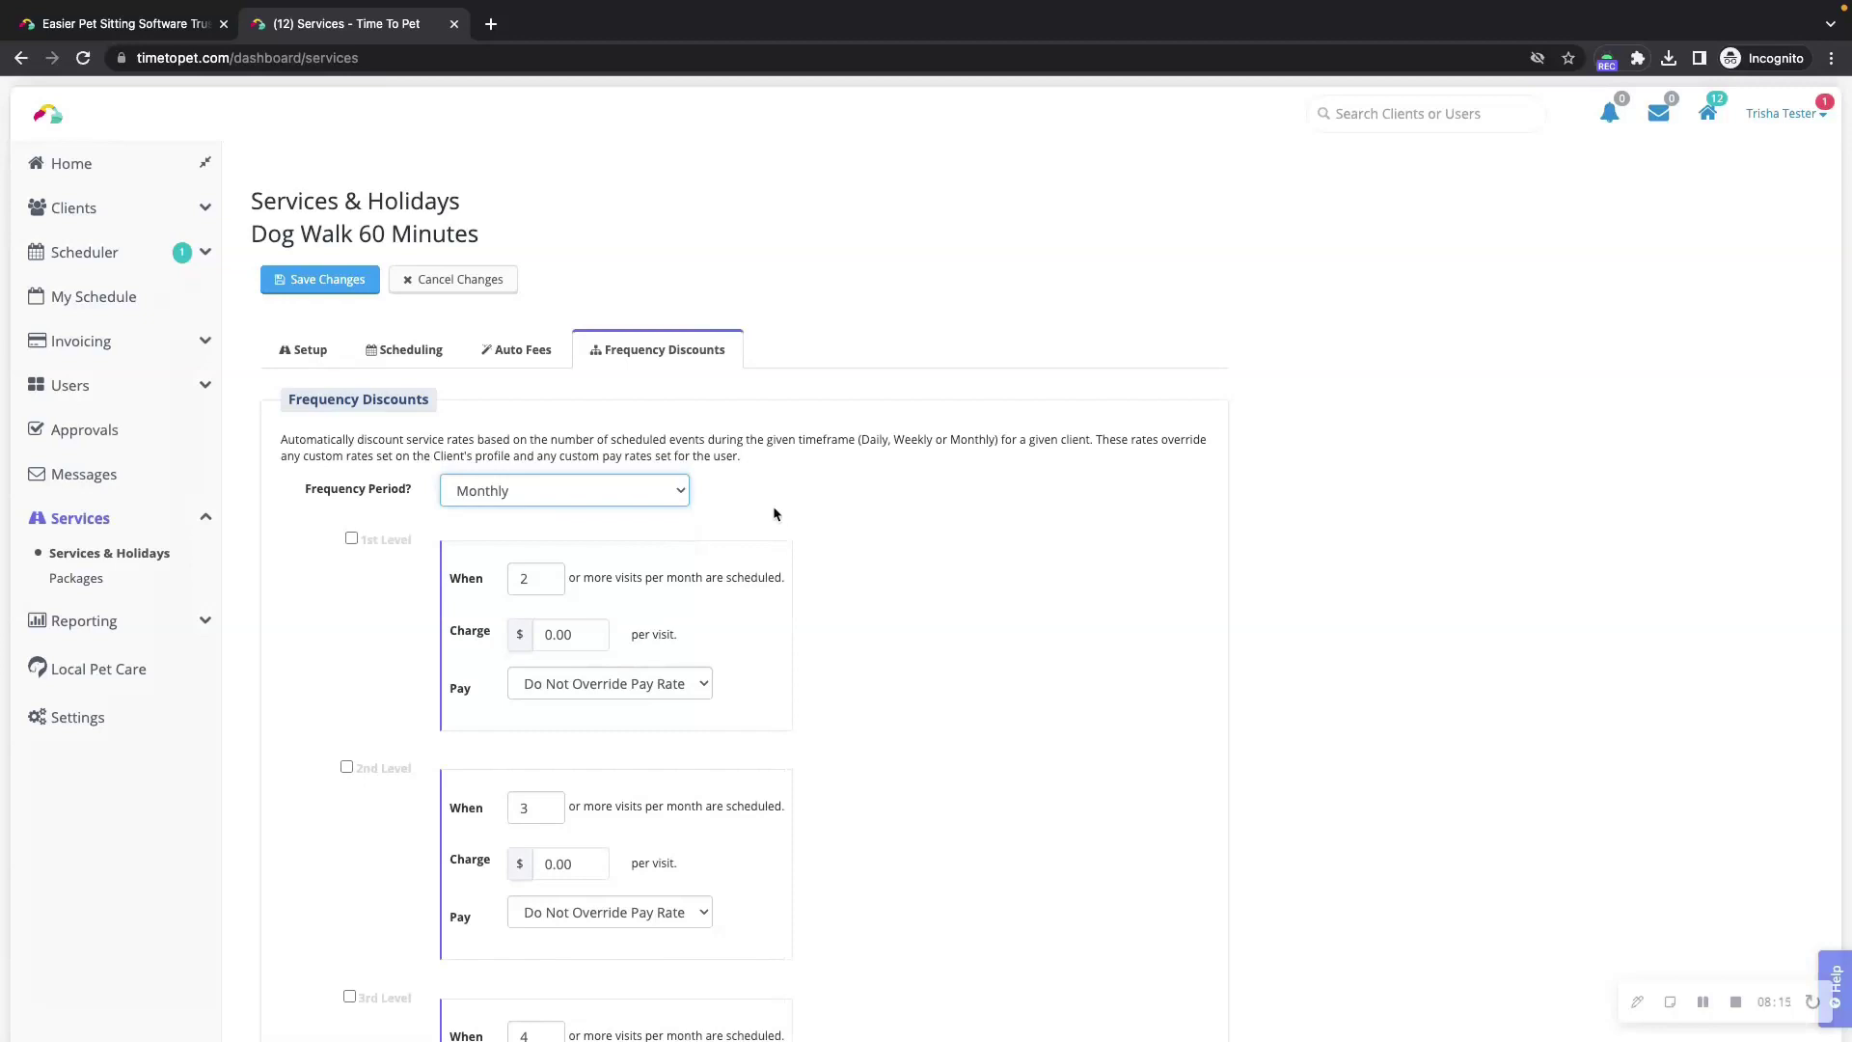
click(650, 505)
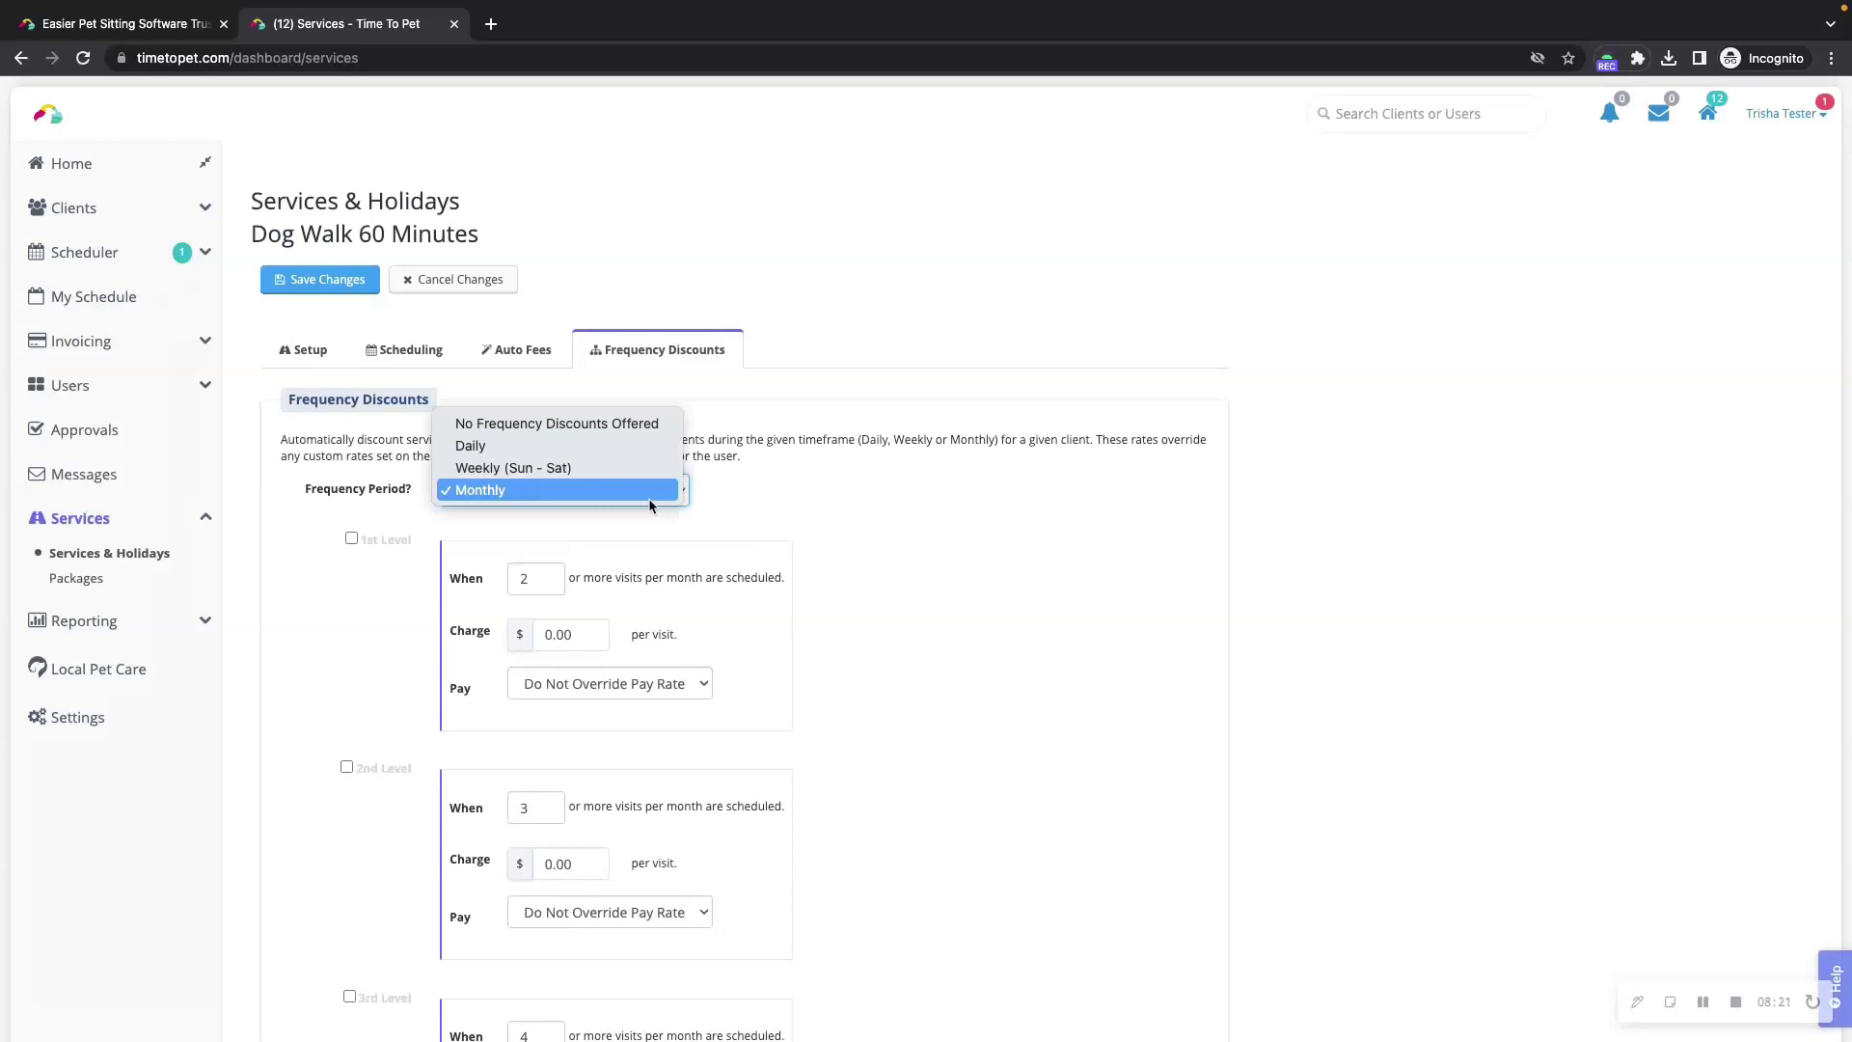
click(668, 445)
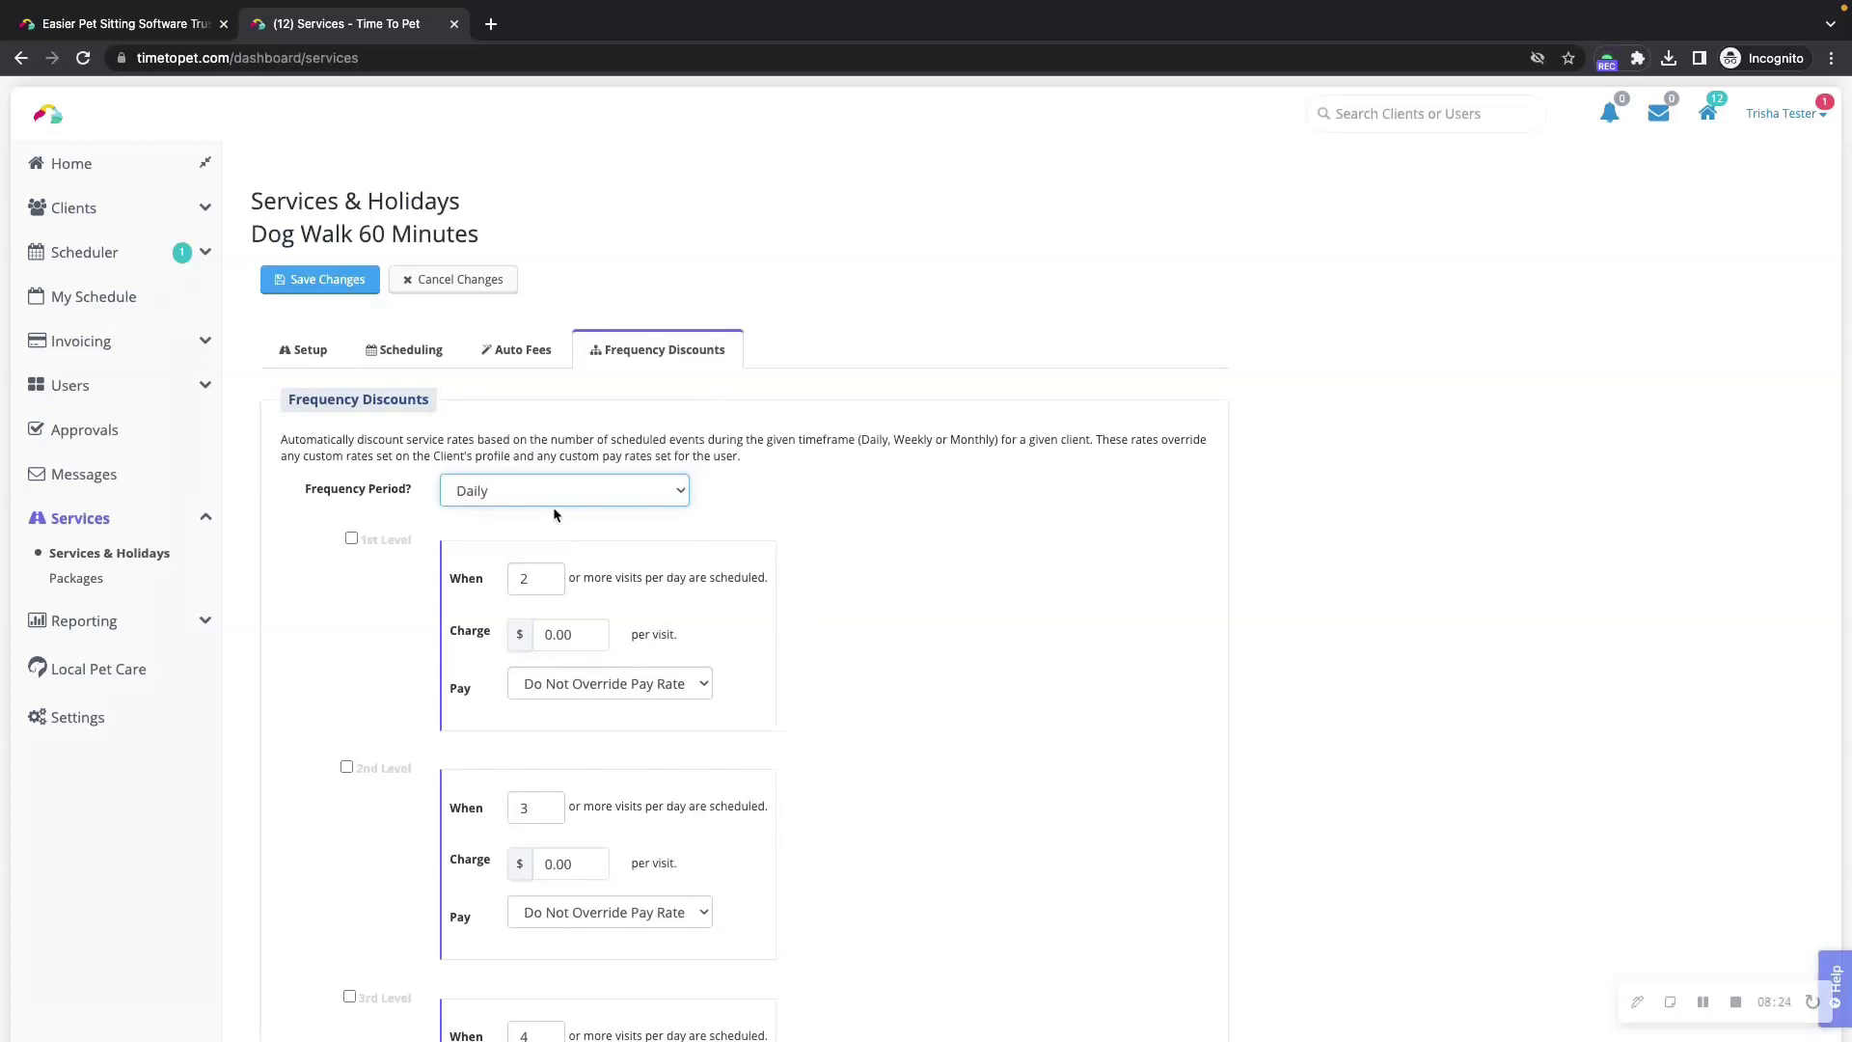
scroll(443, 506, down, 1)
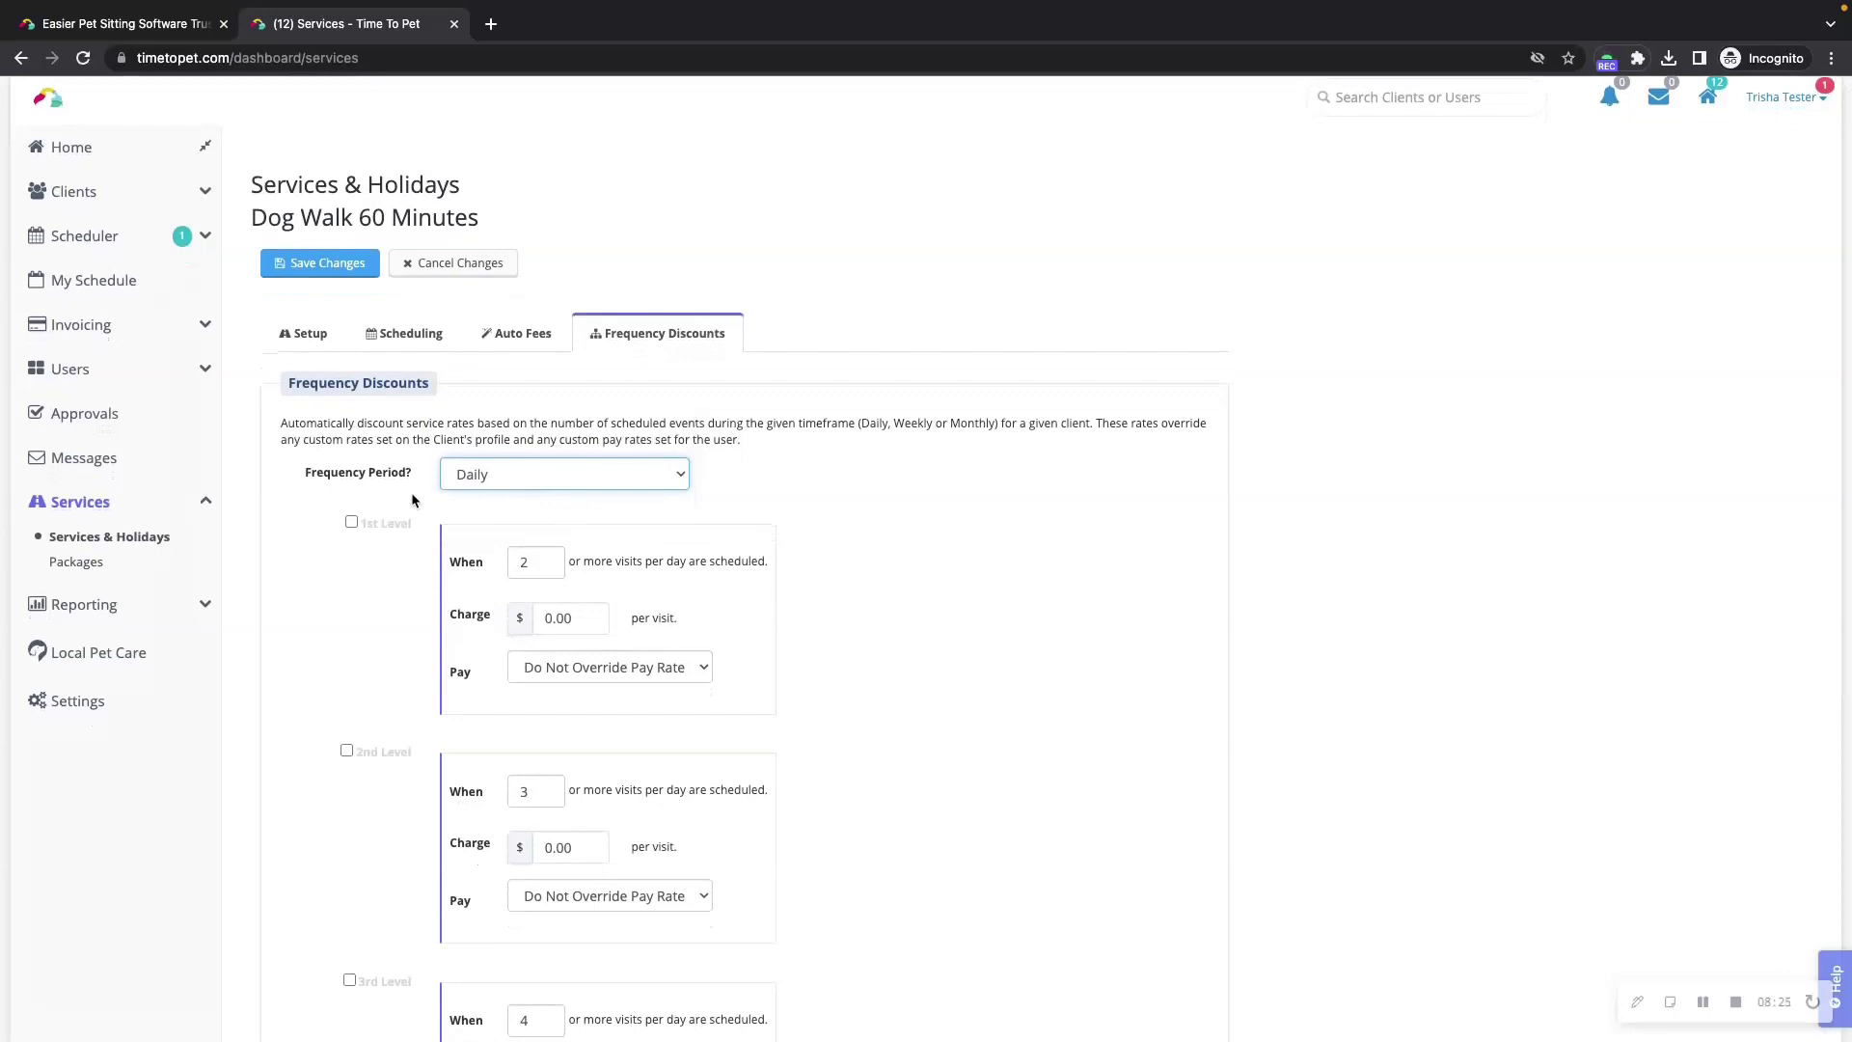
scroll(531, 574, down, 1)
Enable the 1st Level discount at 28.00 and the 2nd Level at 27.00 per visit
click(390, 487)
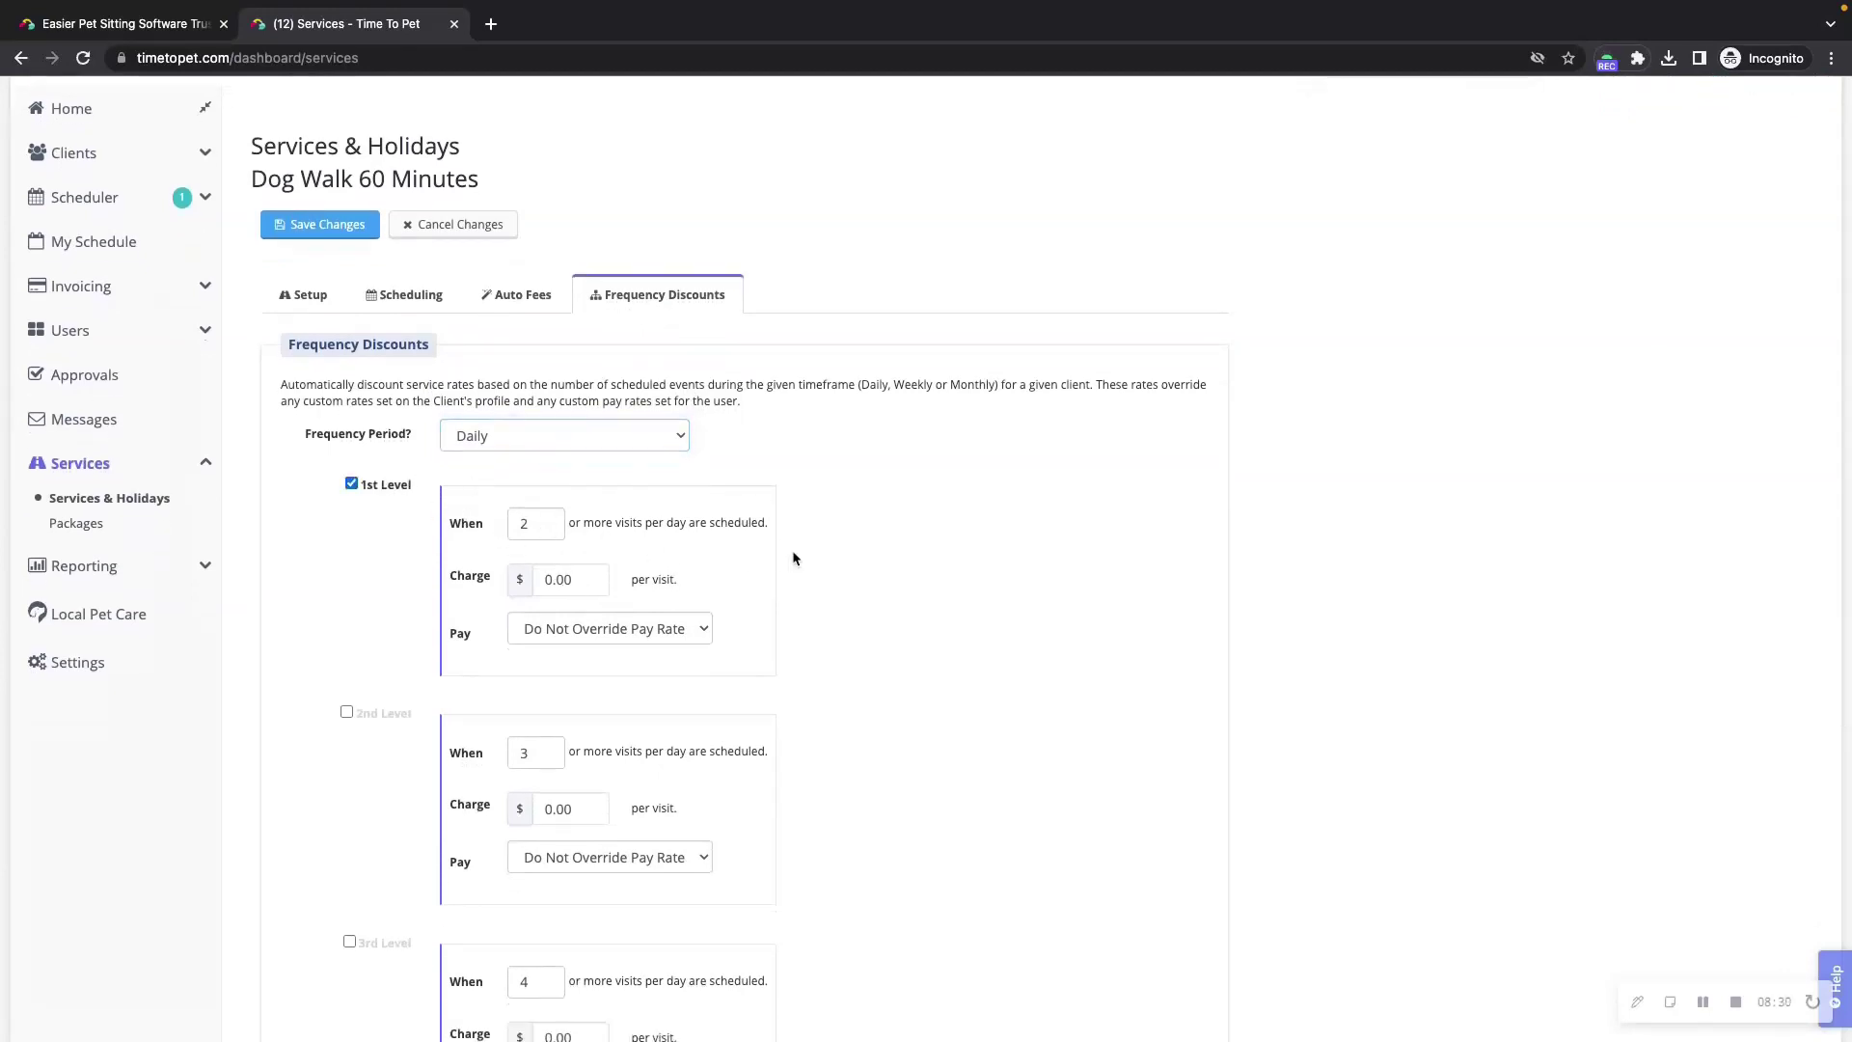
scroll(795, 558, down, 1)
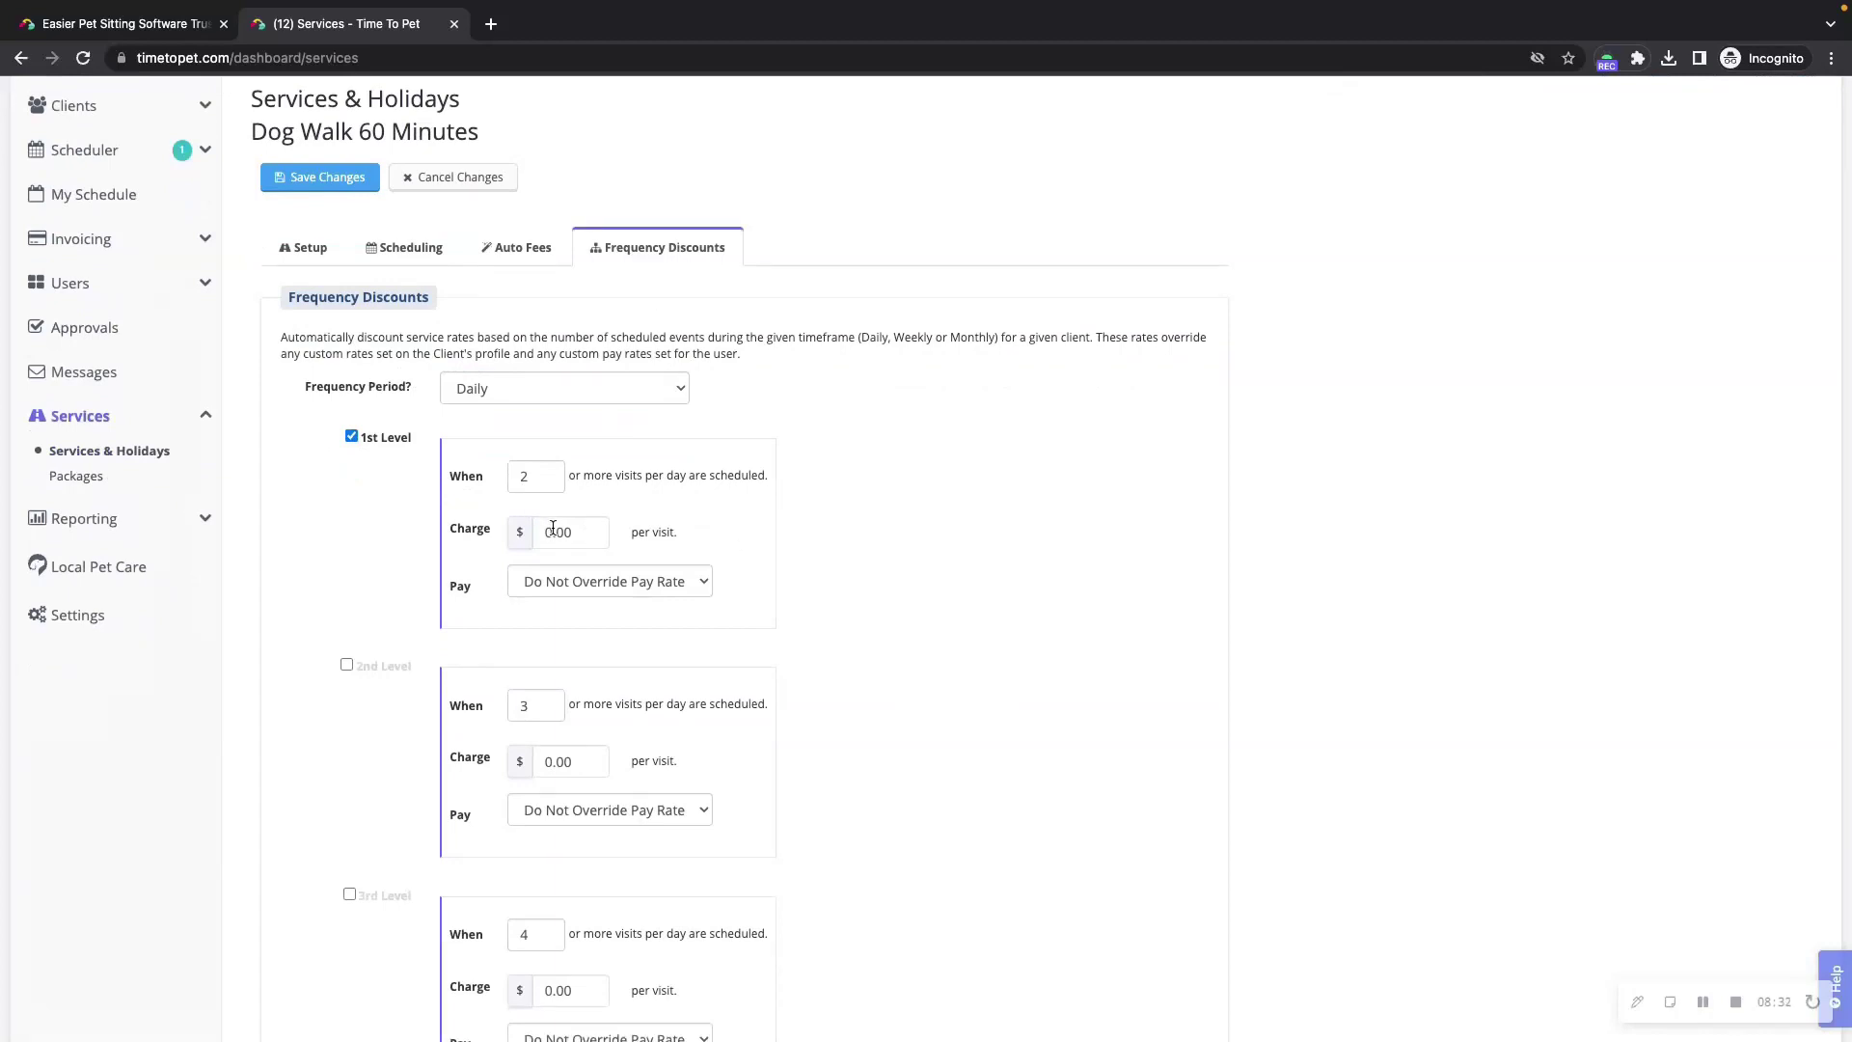
drag(553, 527, 535, 527)
text(28)
scroll(725, 582, down, 2)
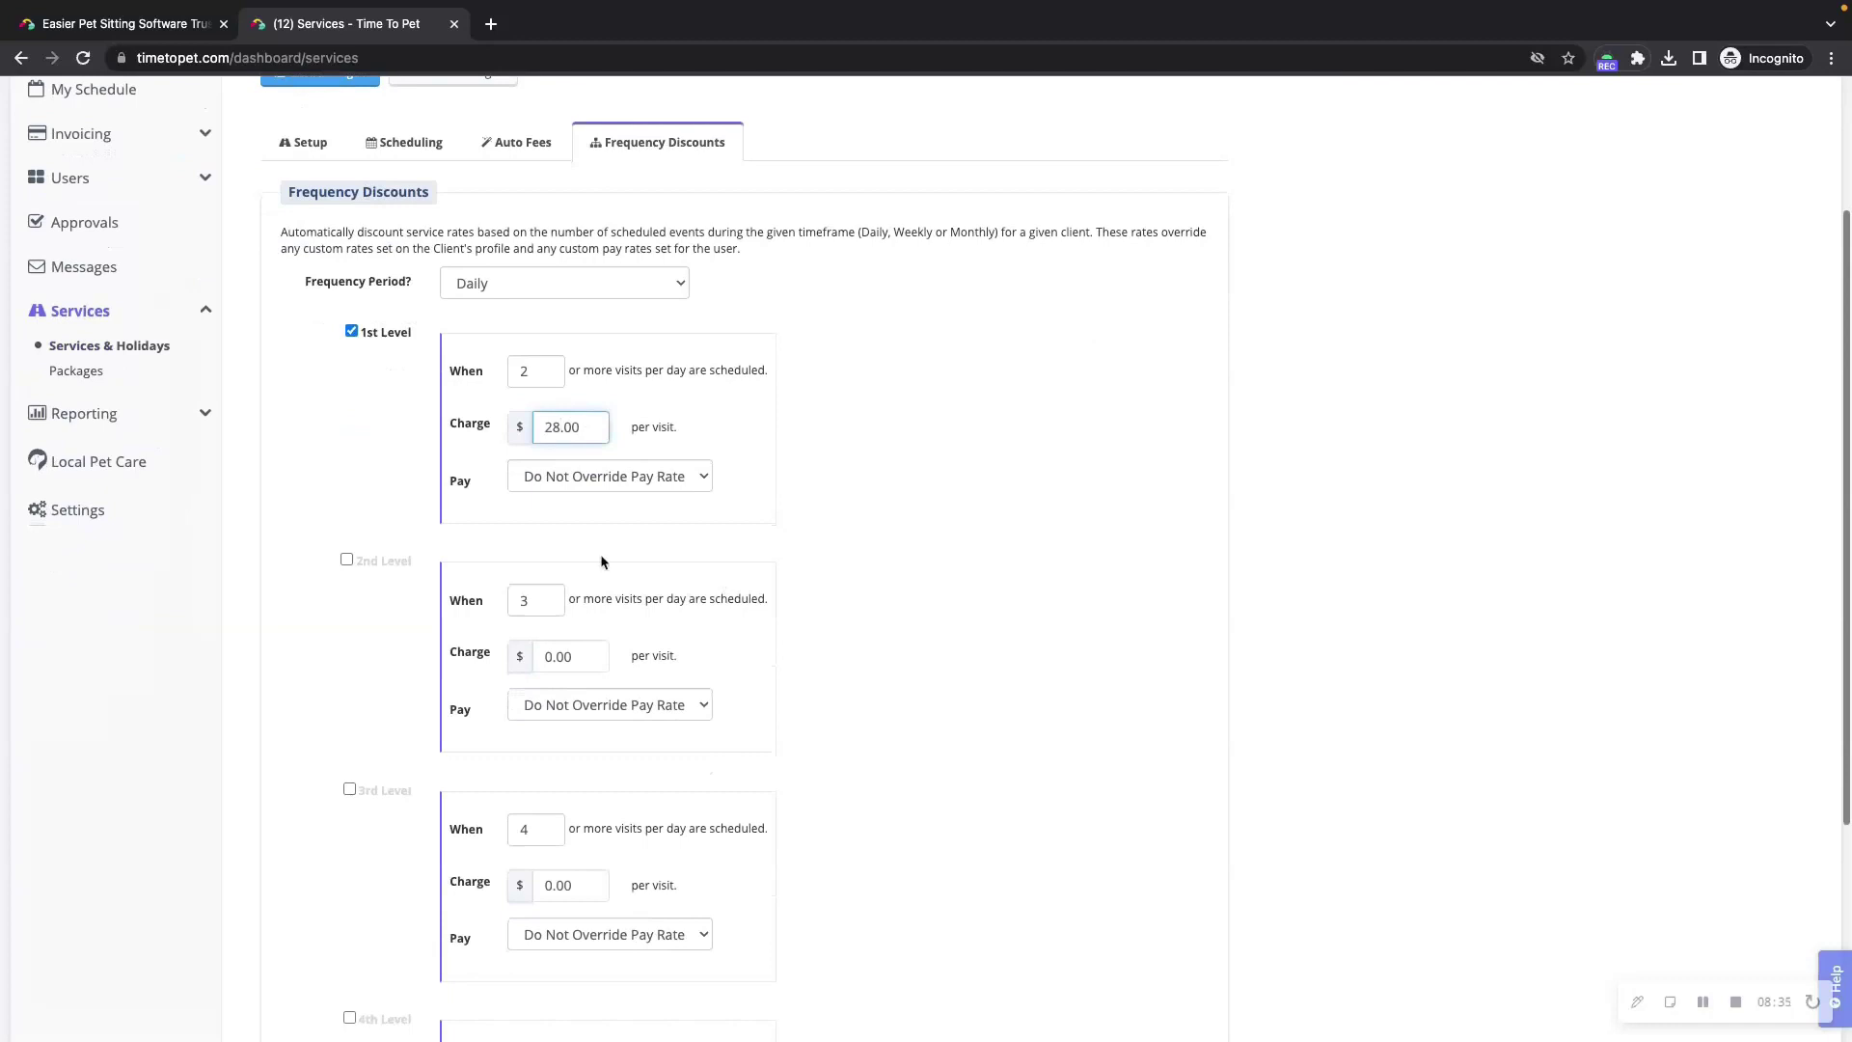
click(348, 560)
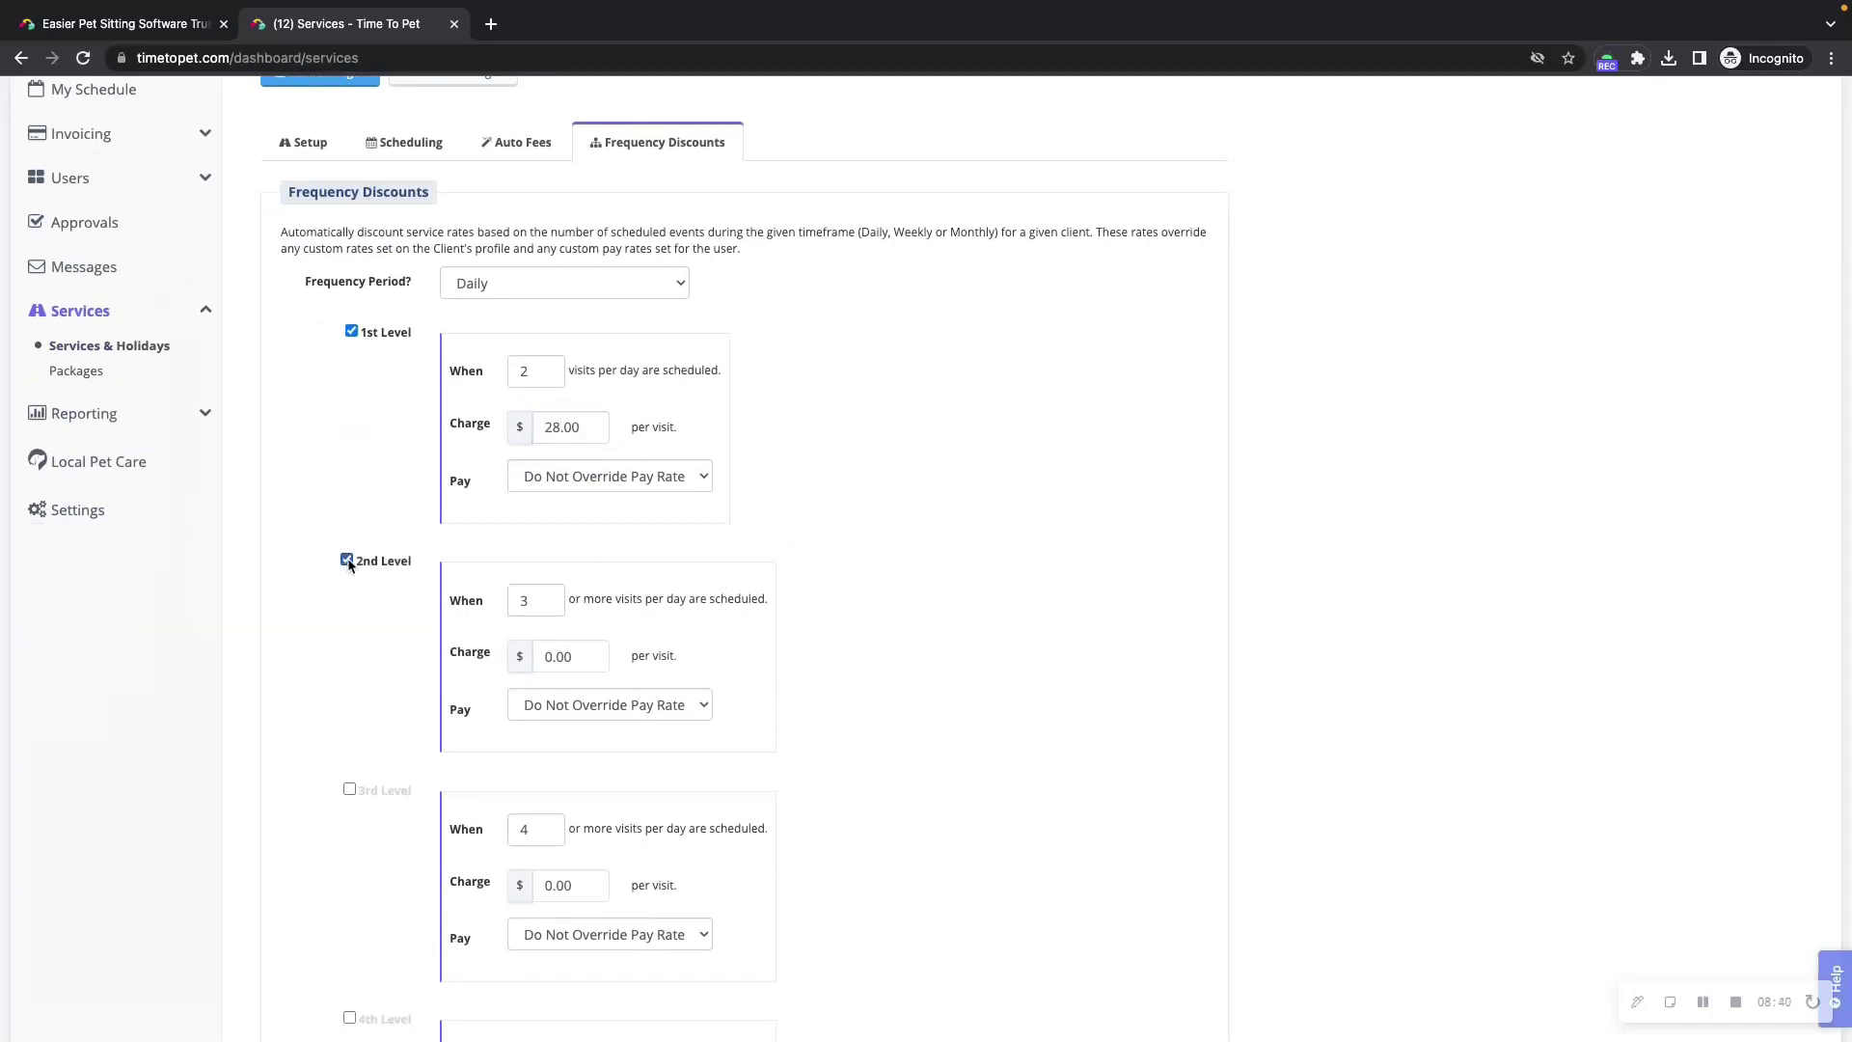
scroll(383, 622, down, 1)
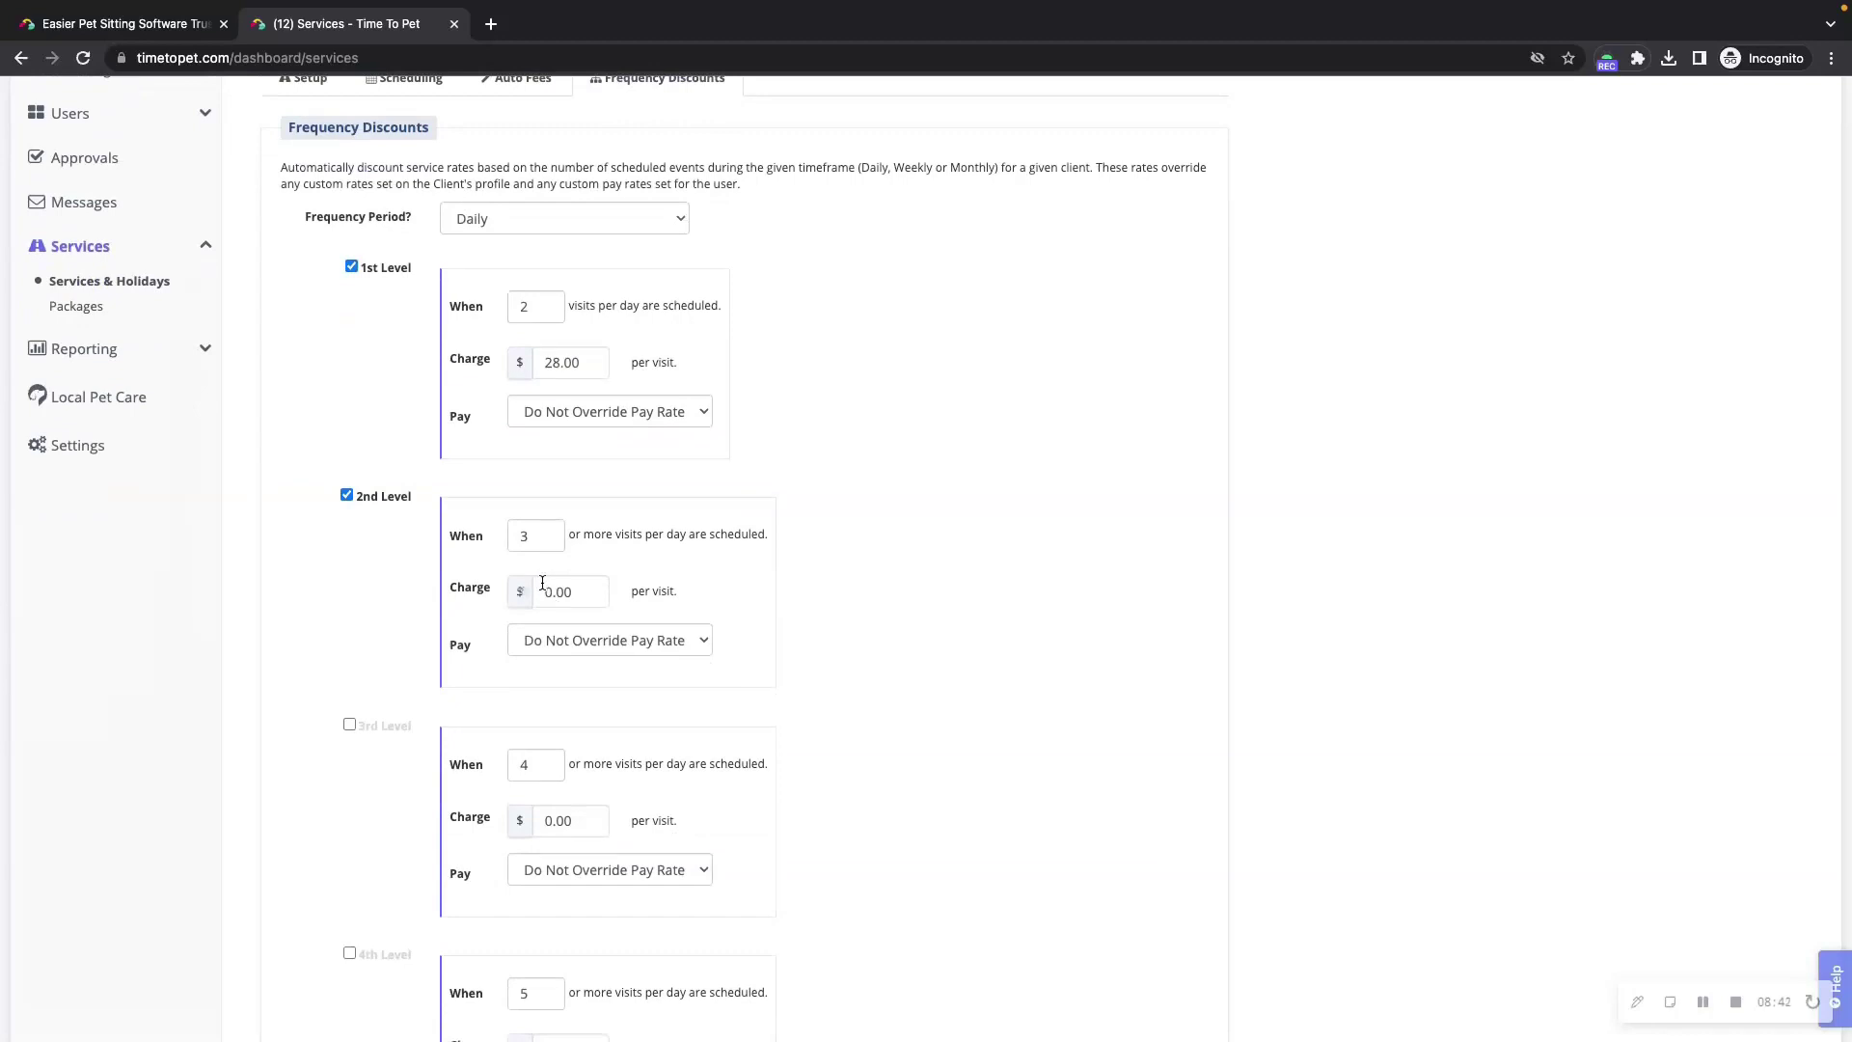
click(543, 591)
text(27)
Keep the 1st Level pay at Do Not Override
scroll(1008, 571, up, 3)
click(672, 638)
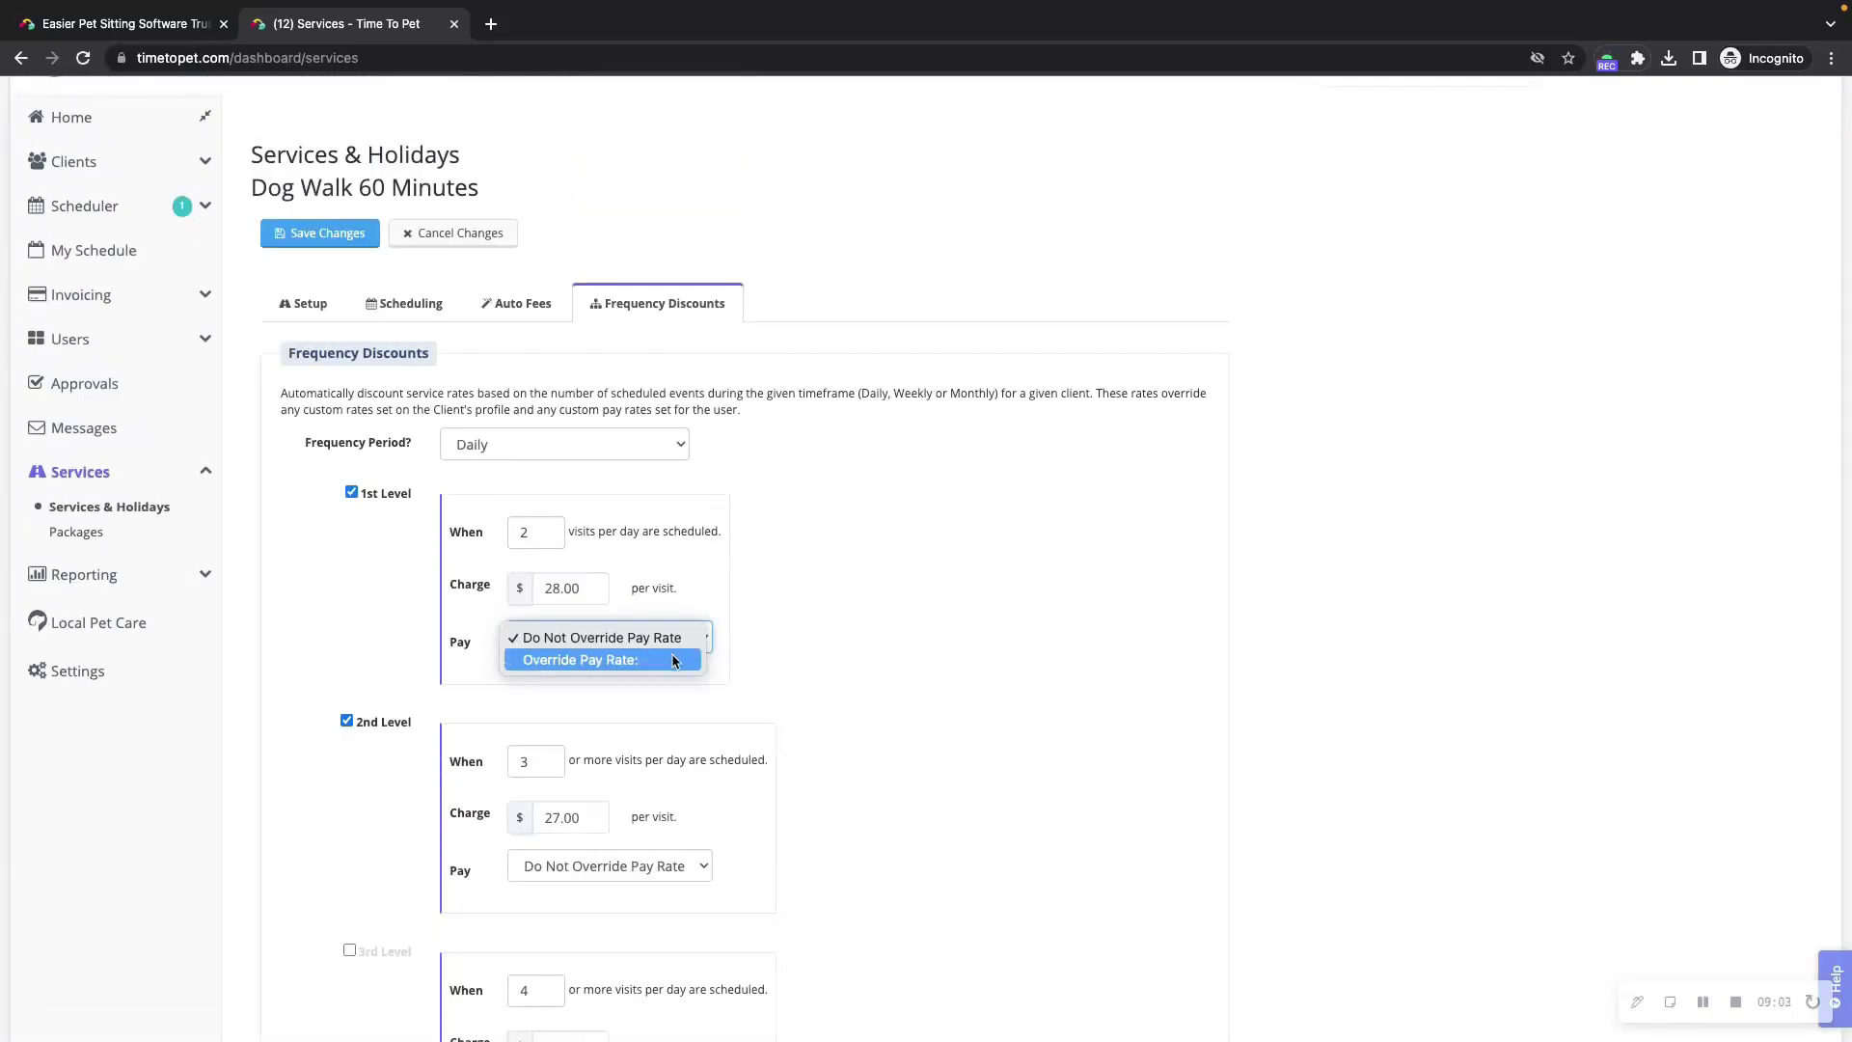
click(673, 660)
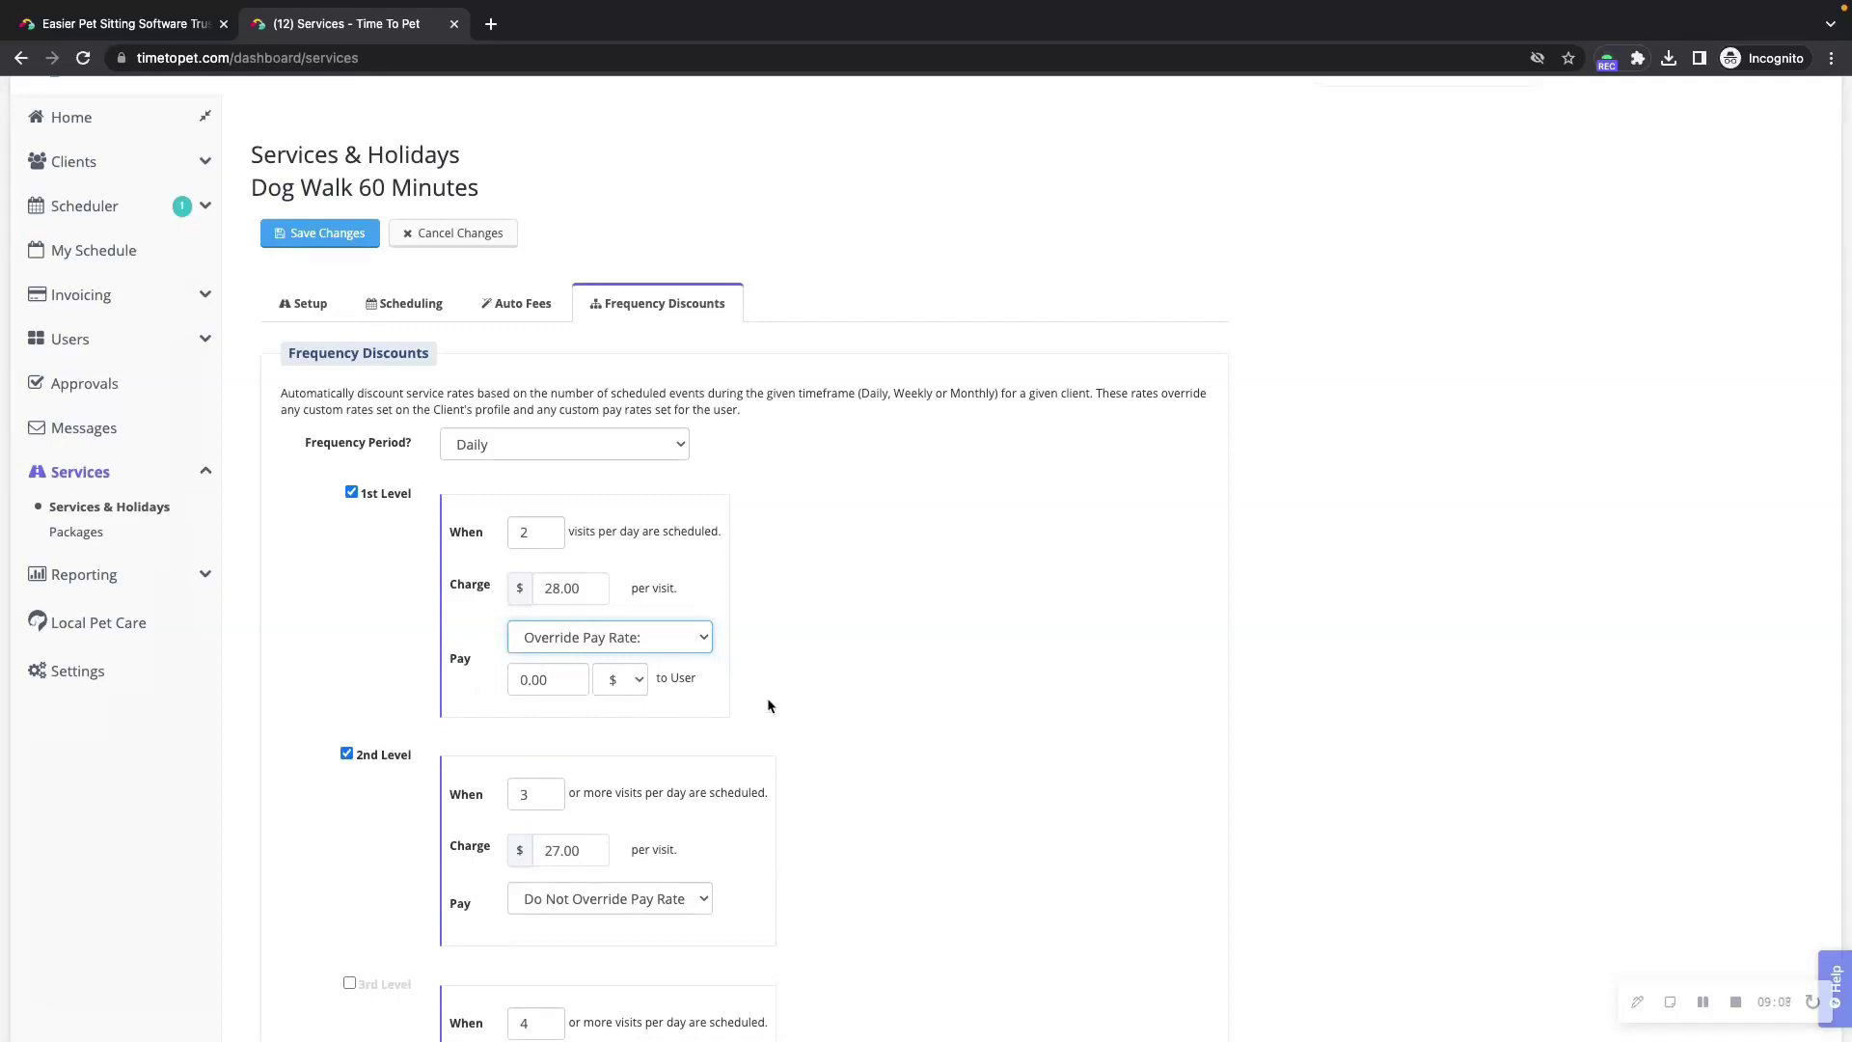
scroll(1069, 638, up, 1)
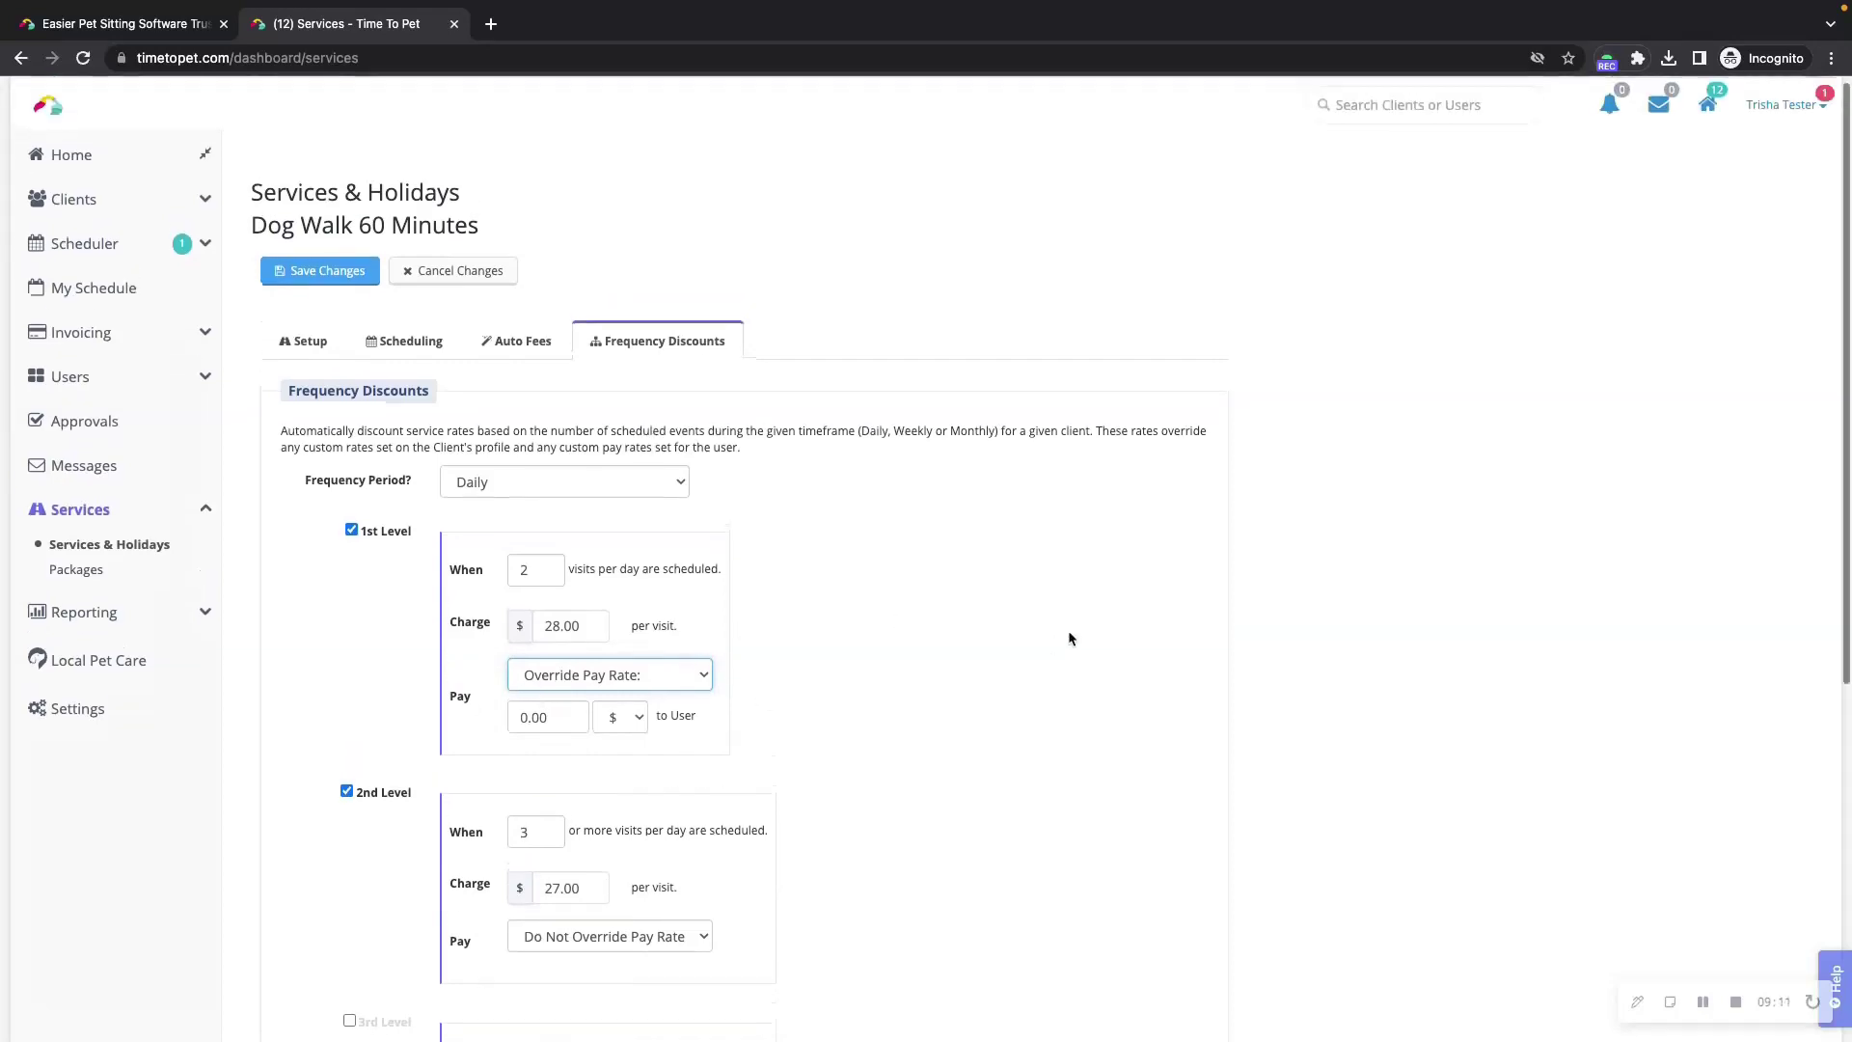
click(644, 677)
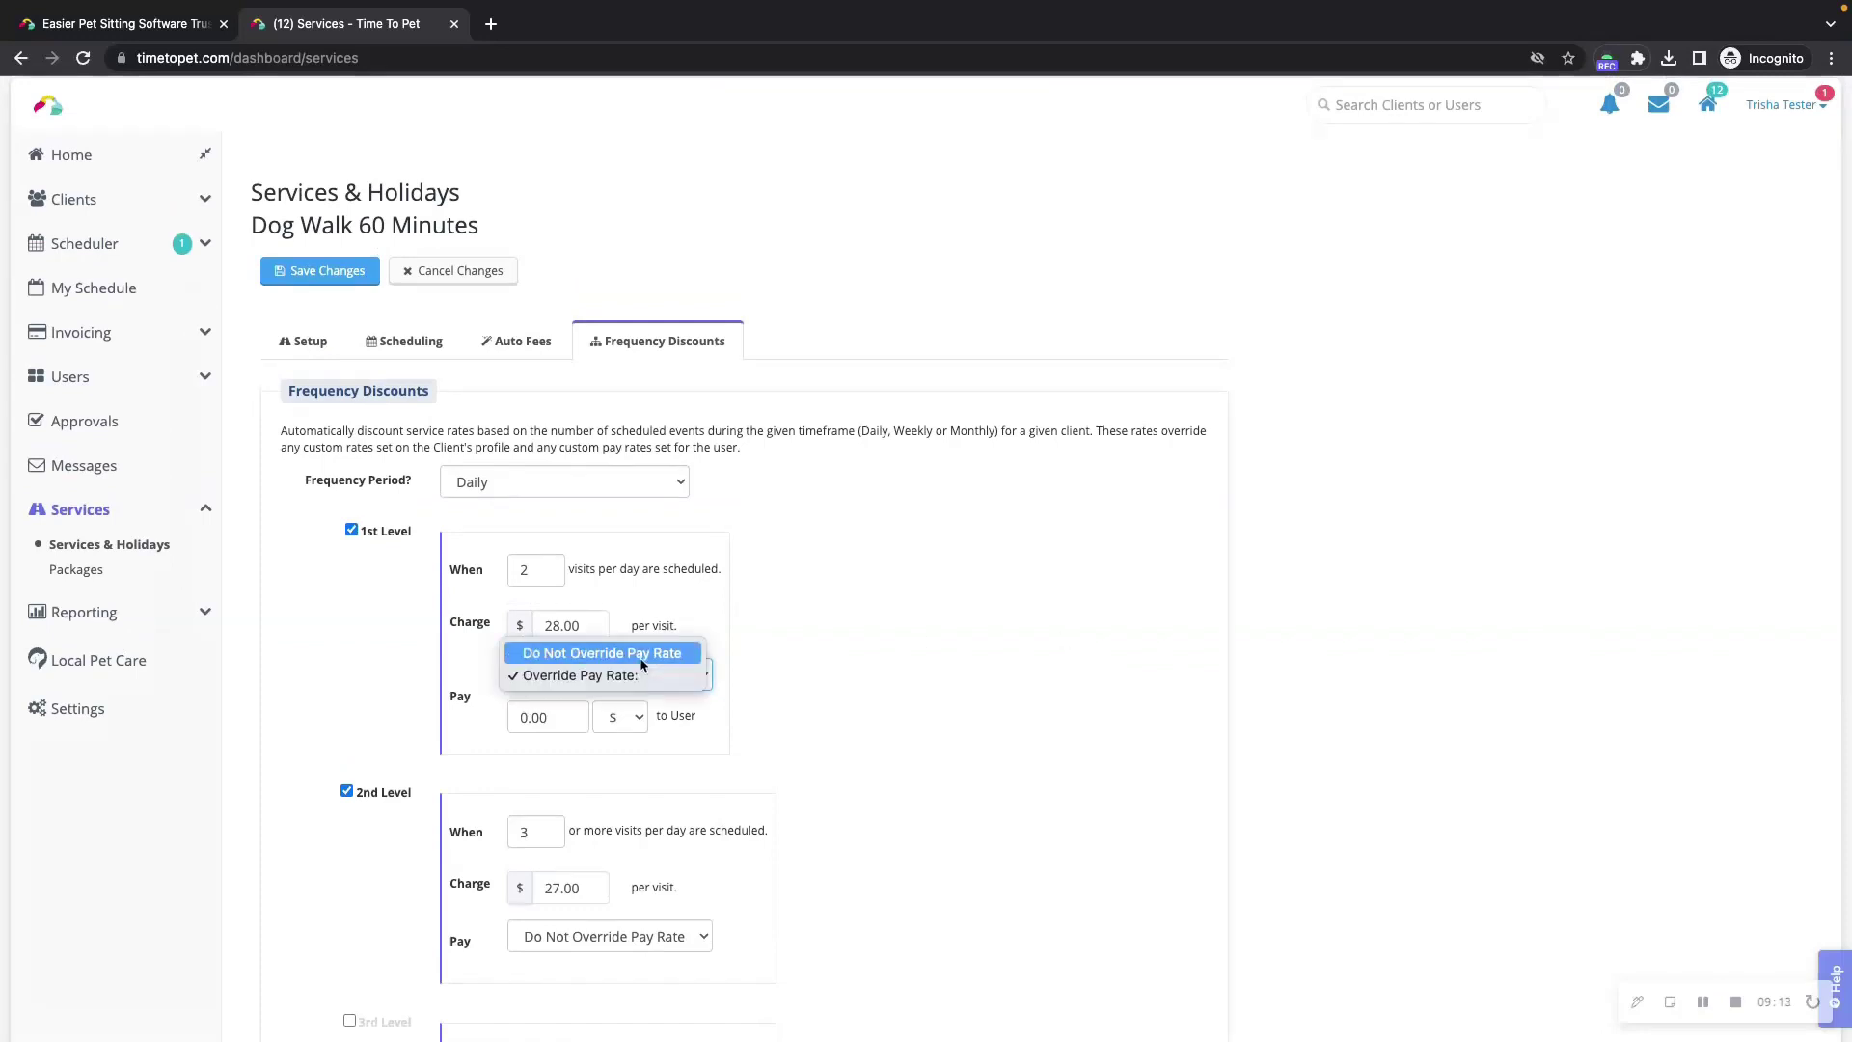
click(608, 653)
scroll(798, 665, down, 6)
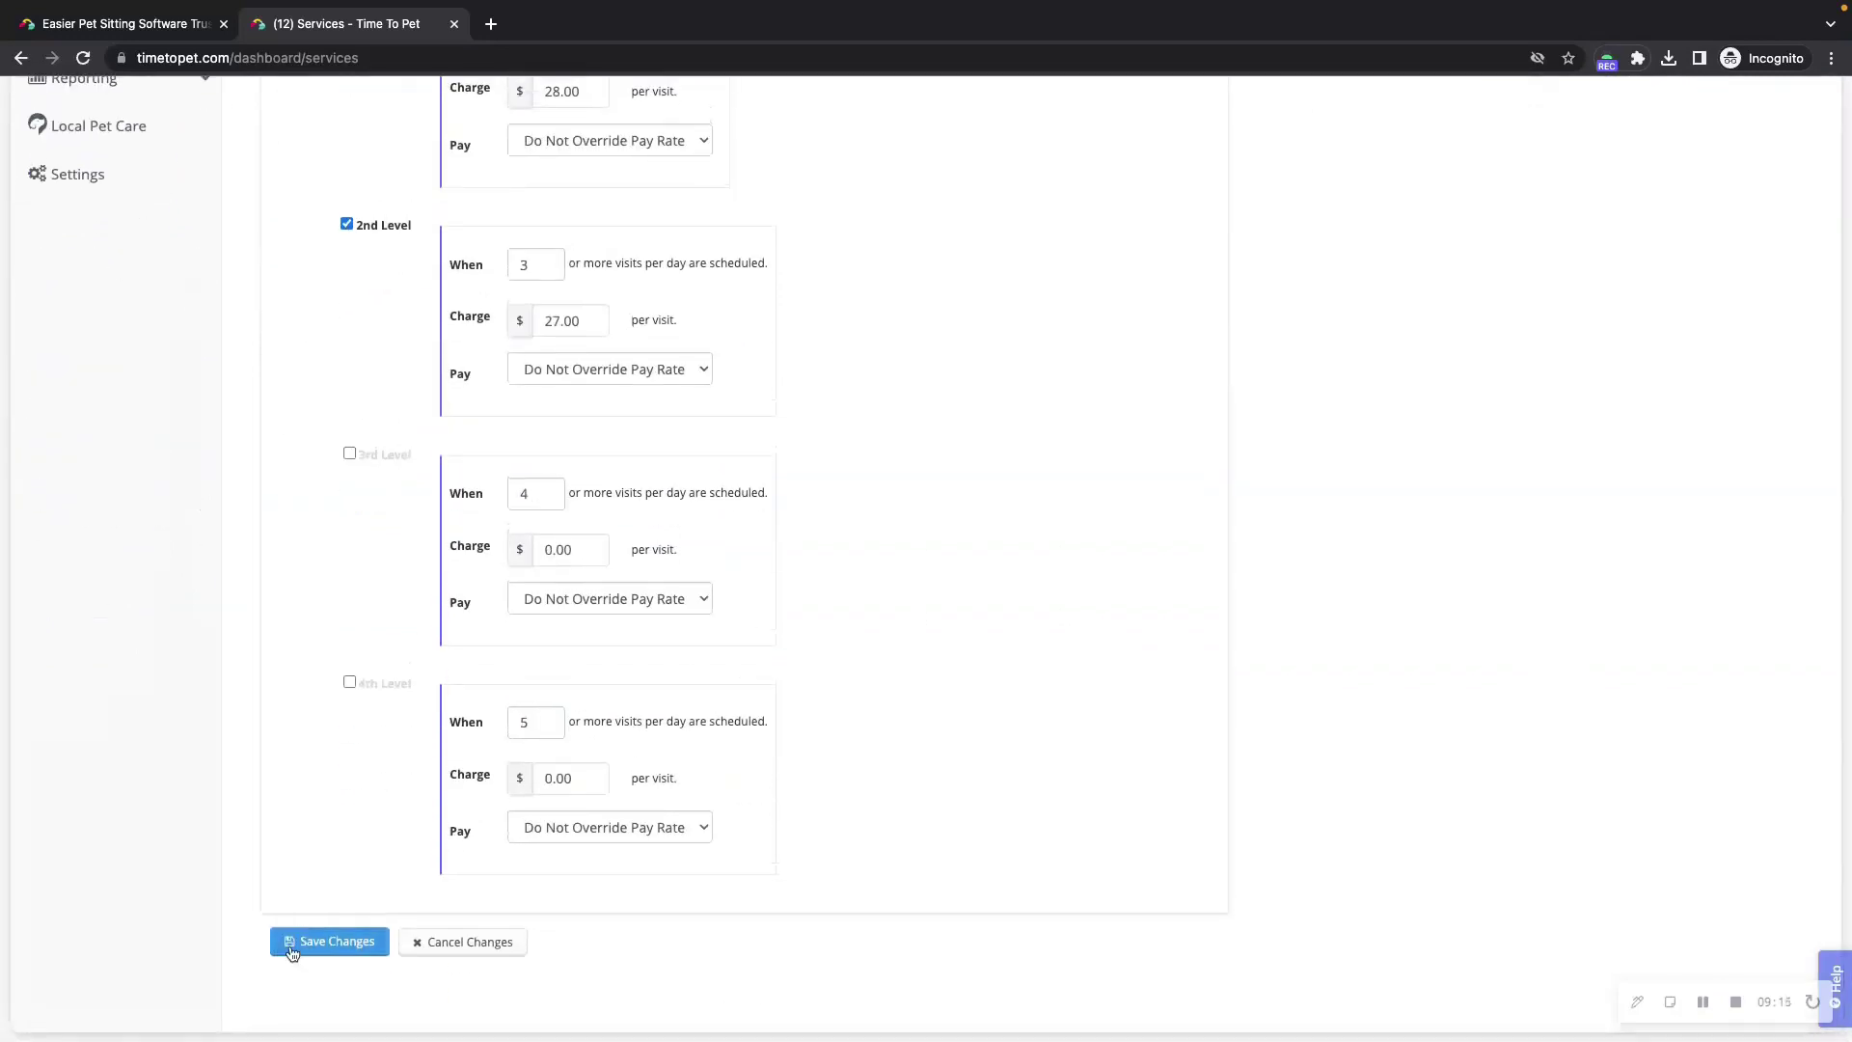
Save the Dog Walk 60 Minutes service with Save Changes
click(320, 941)
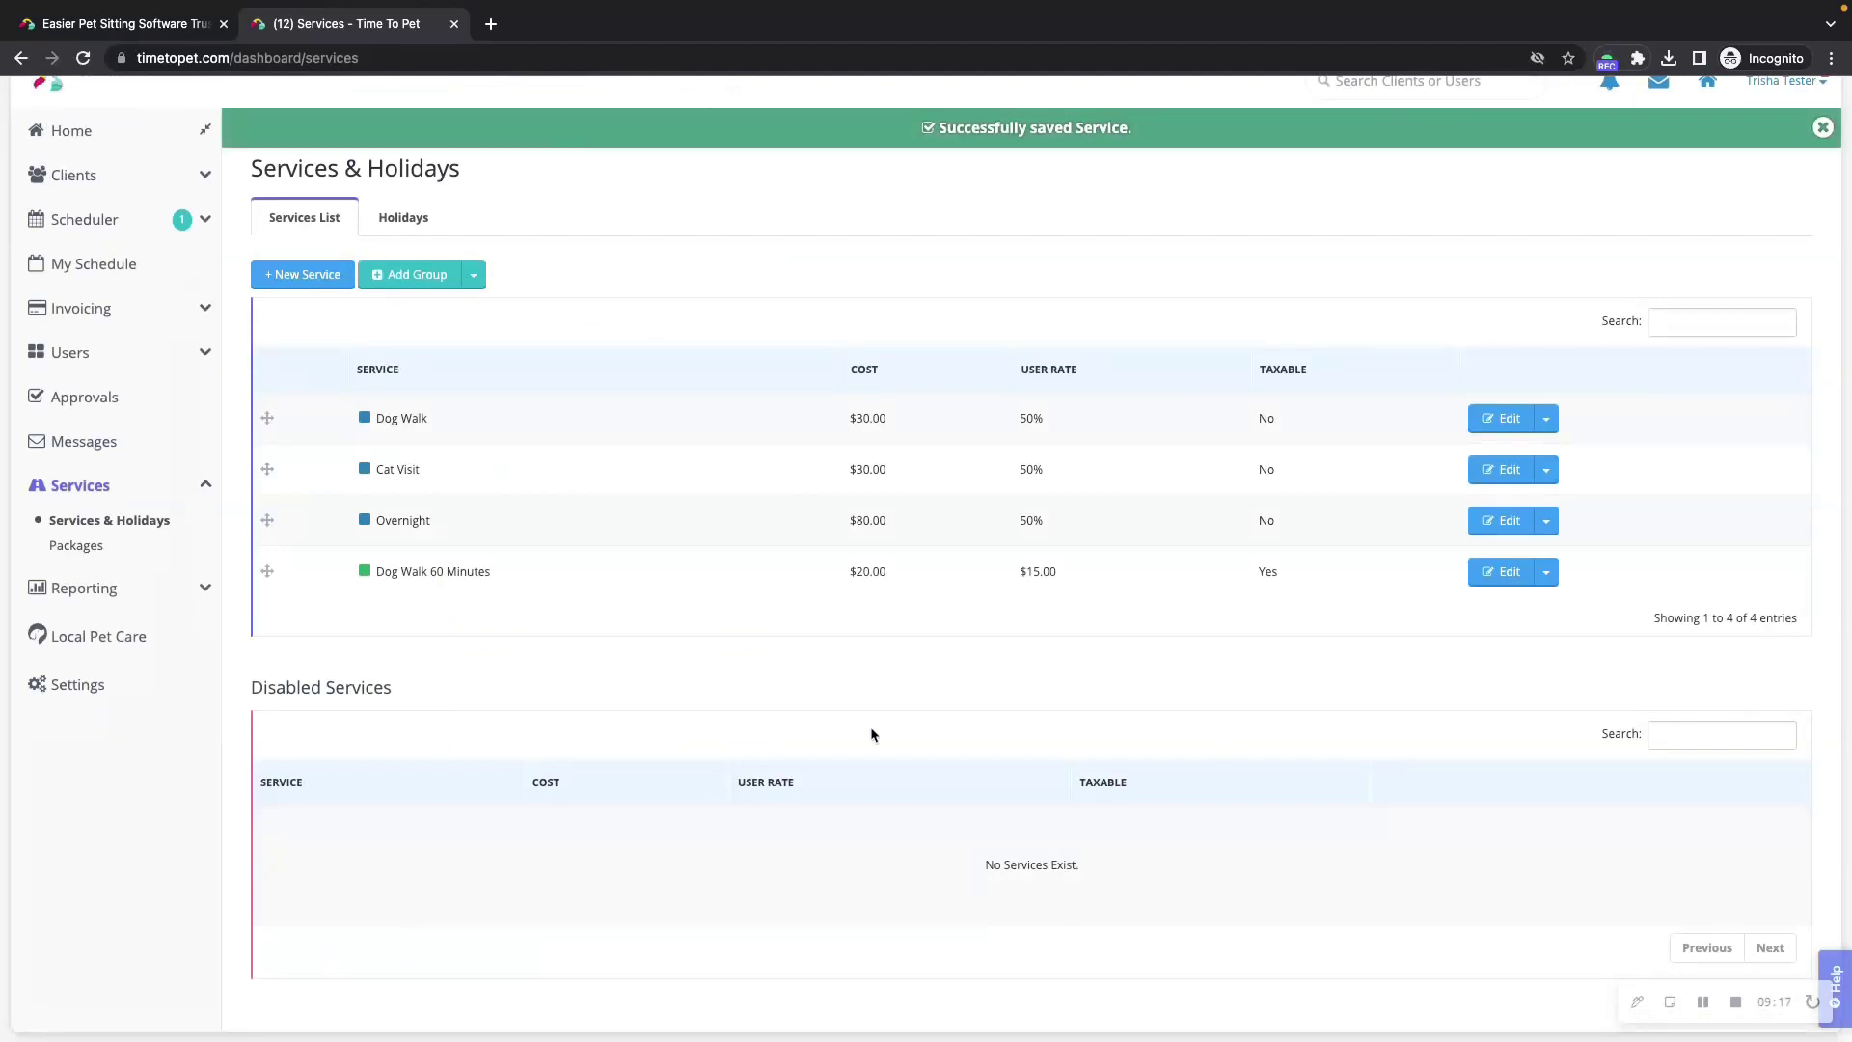